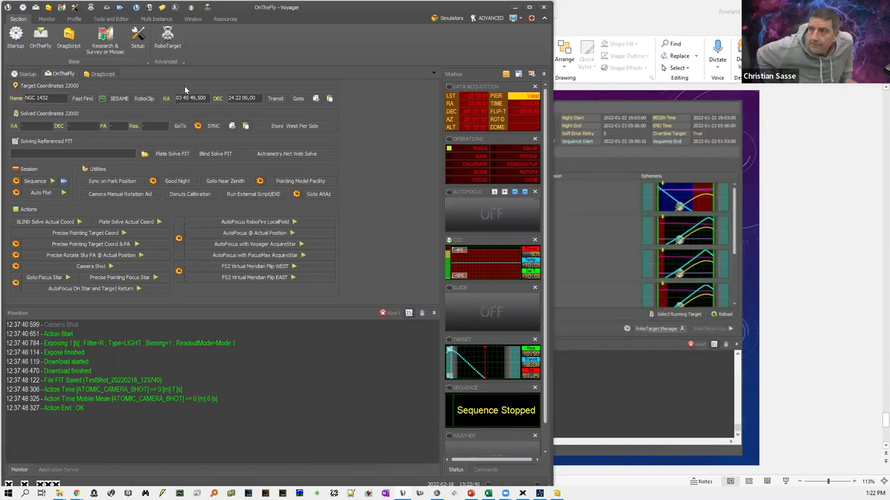
Look at the OnTheFly section, switch to TheSkyX to view its simulated camera settings, and return to Voyager.
left_click(22, 33)
left_click(40, 35)
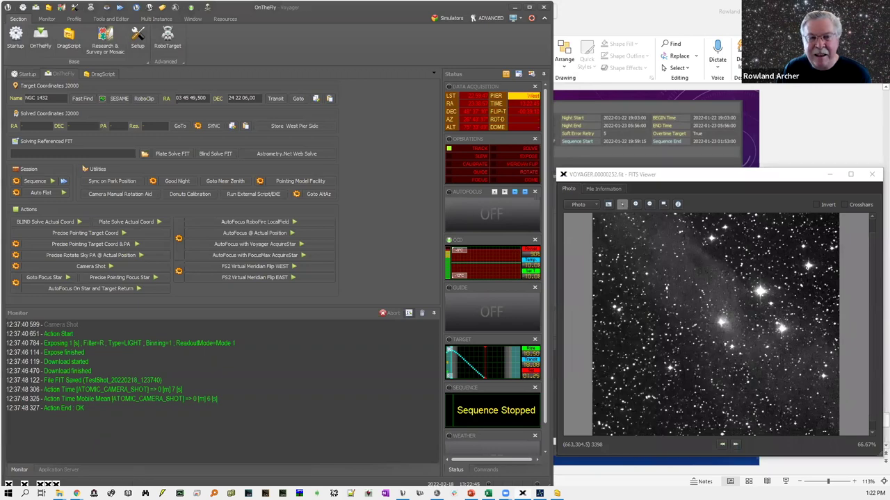
key("alt+Tab")
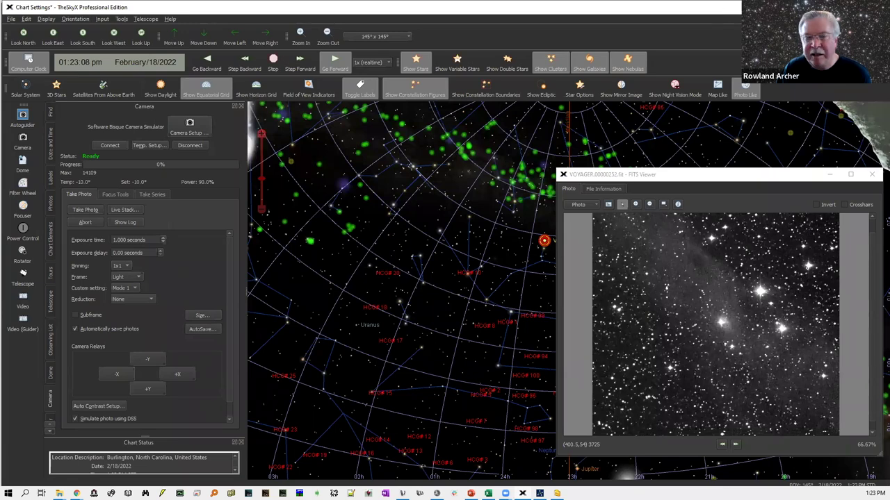
left_click(809, 7)
Disconnect the equipment of the current setup so that its configuration can be edited.
left_click(137, 44)
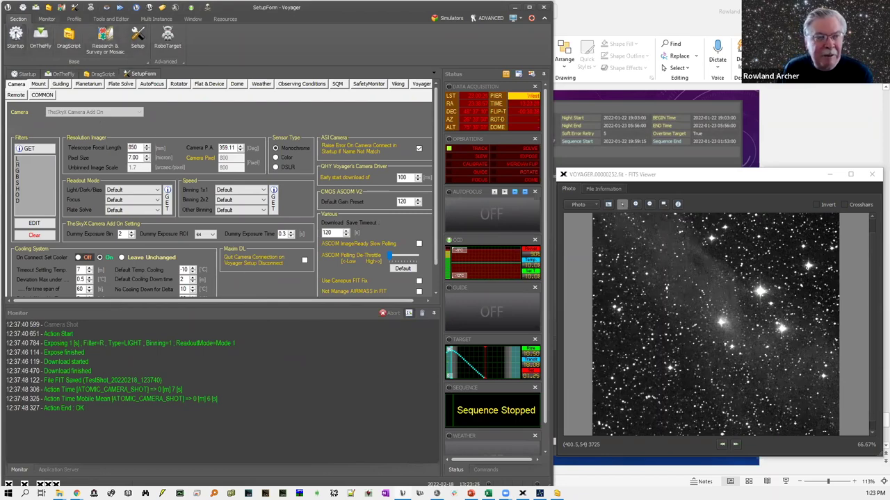
left_click(15, 37)
left_click(410, 238)
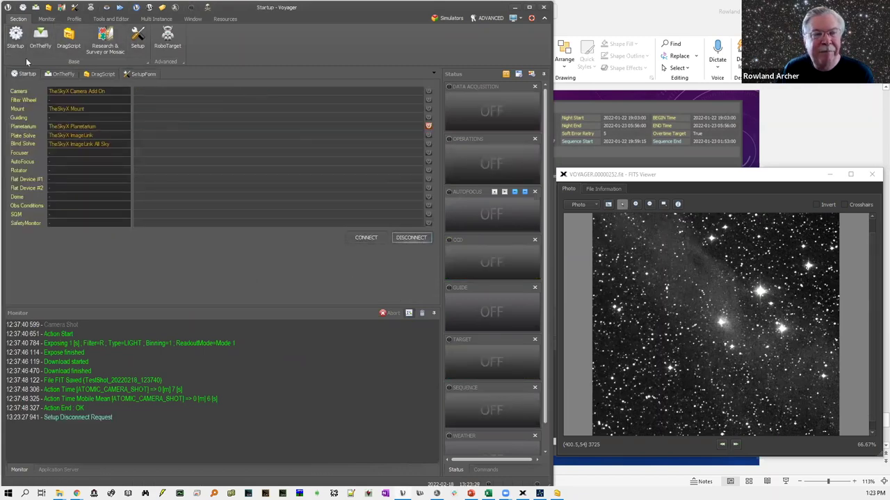
Open the setup form and examine which camera drivers are available for selection.
left_click(138, 38)
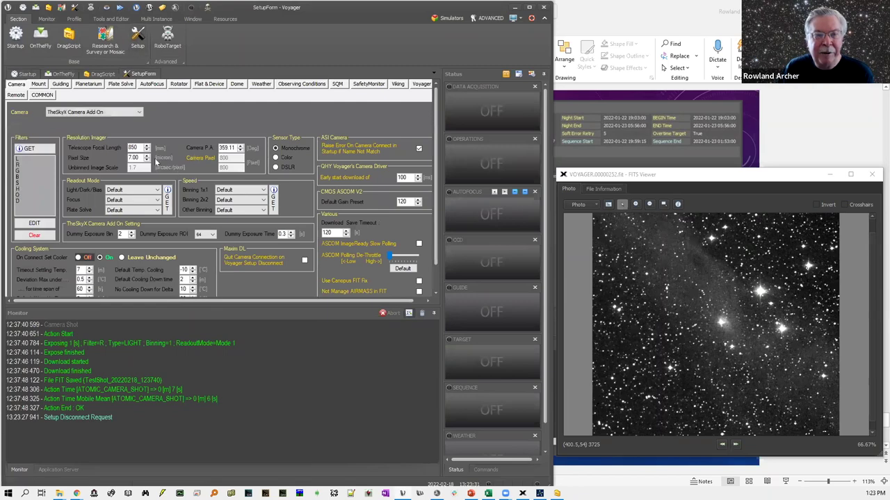
left_click(138, 116)
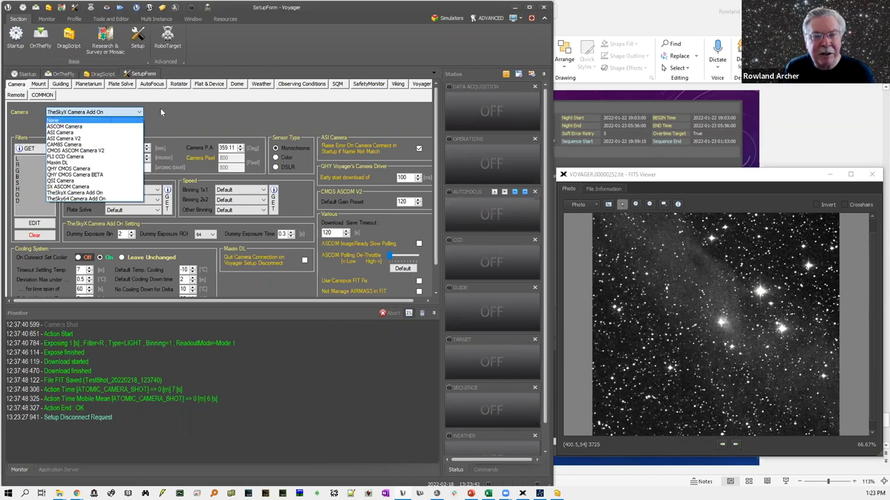
left_click(161, 113)
left_click(139, 113)
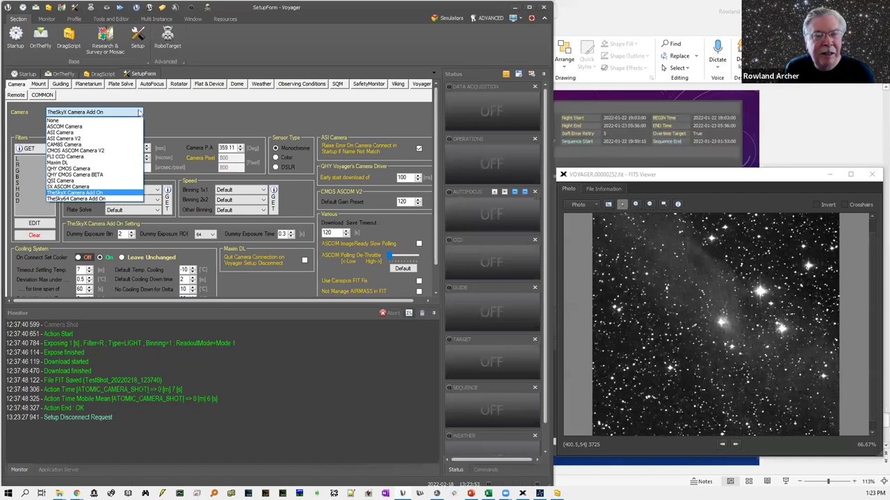
left_click(198, 118)
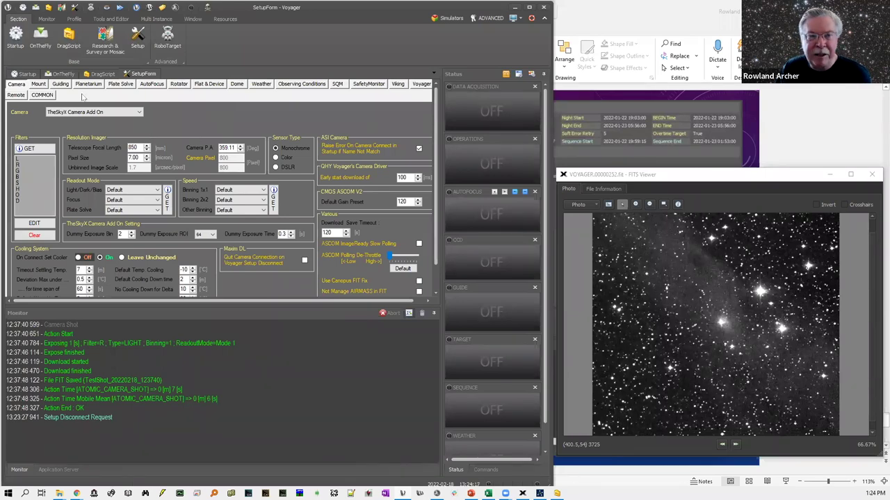
Examine the available mount drivers and guiding systems in the setup form.
left_click(39, 84)
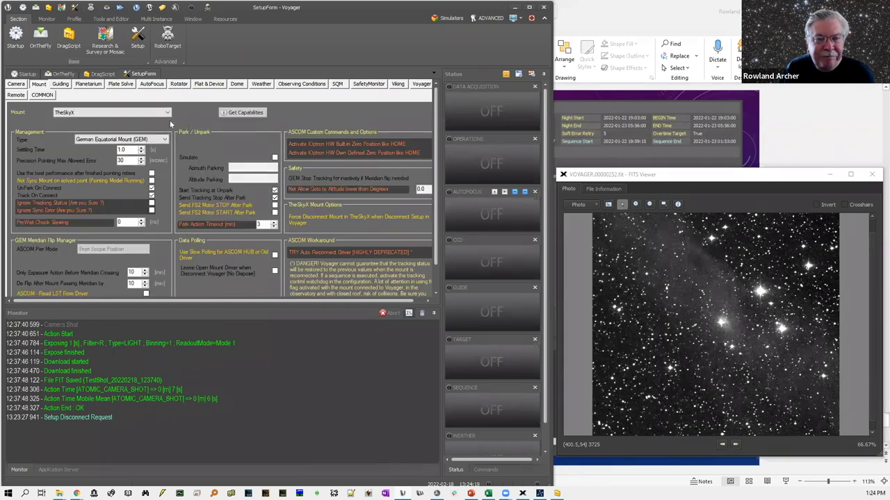
left_click(166, 114)
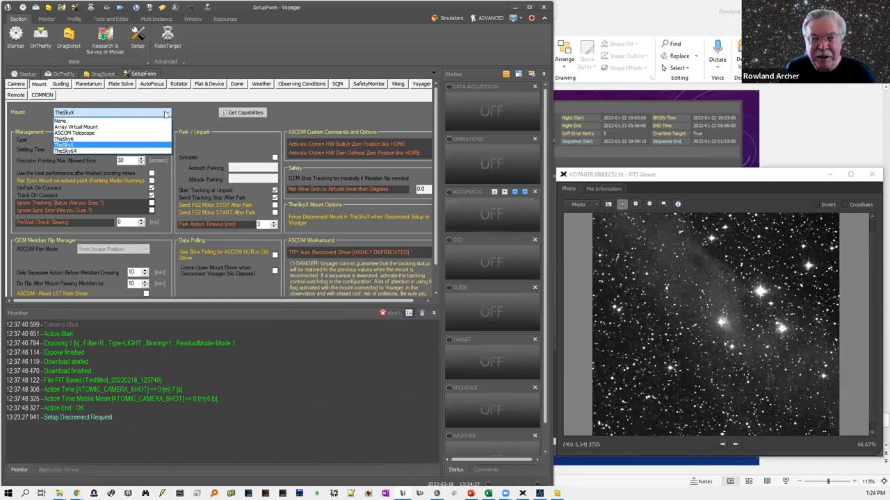
left_click(166, 113)
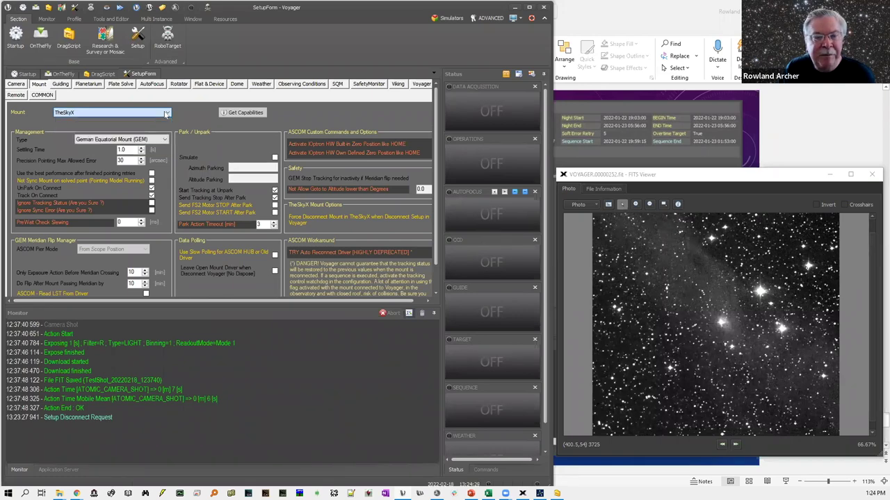
left_click(63, 84)
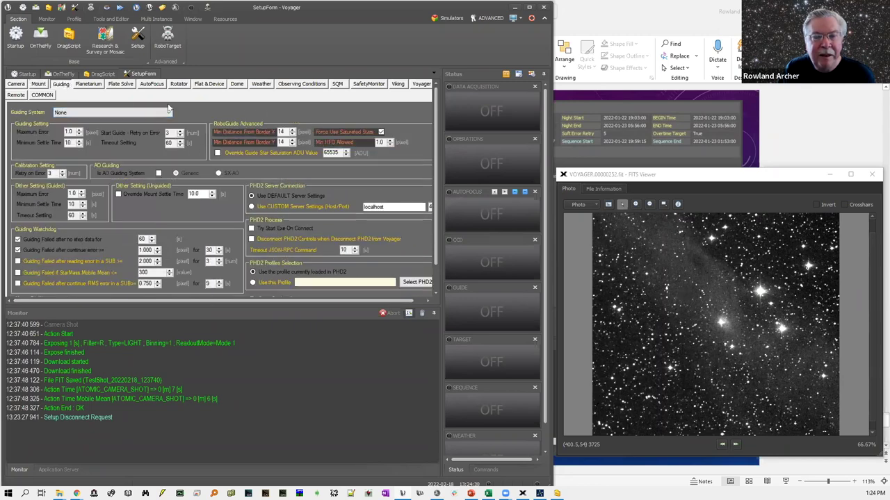
left_click(167, 113)
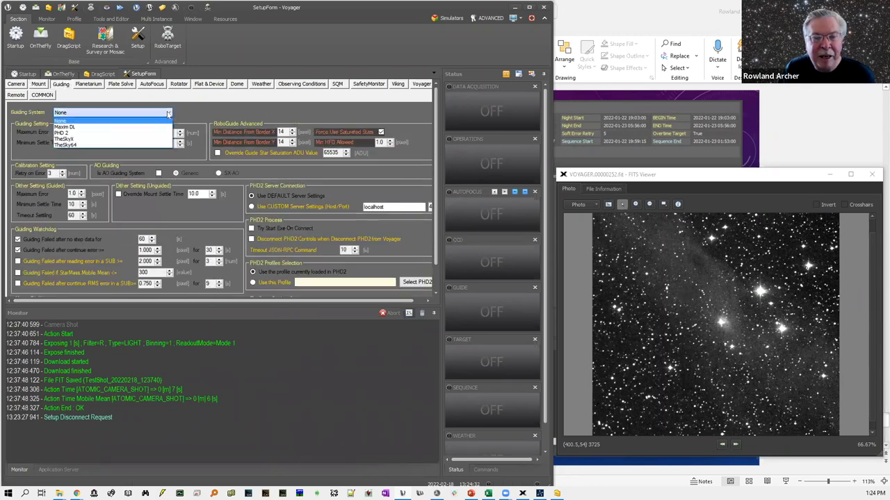
left_click(168, 113)
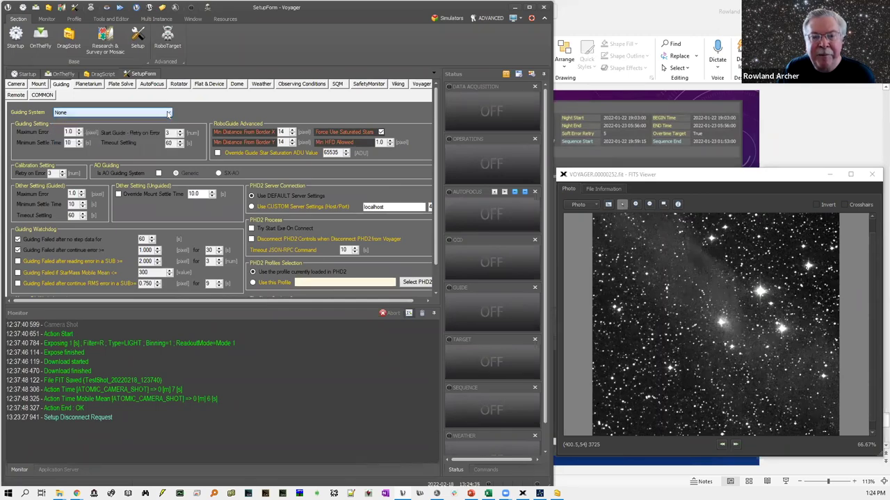
Examine the supported planetarium programs and plate solvers in the setup form.
left_click(91, 84)
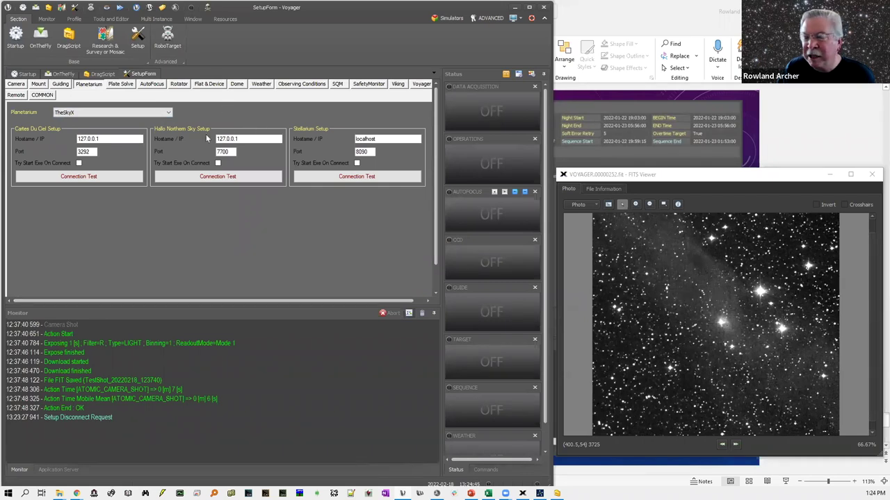
left_click(165, 113)
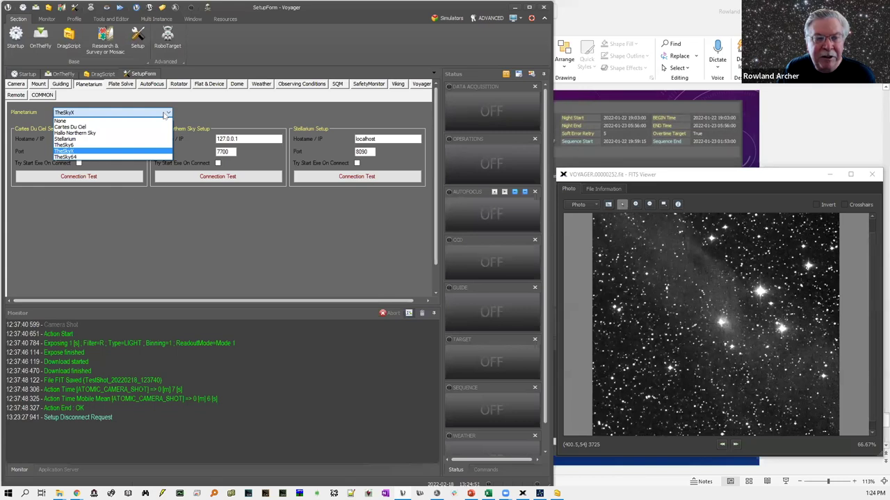
left_click(224, 114)
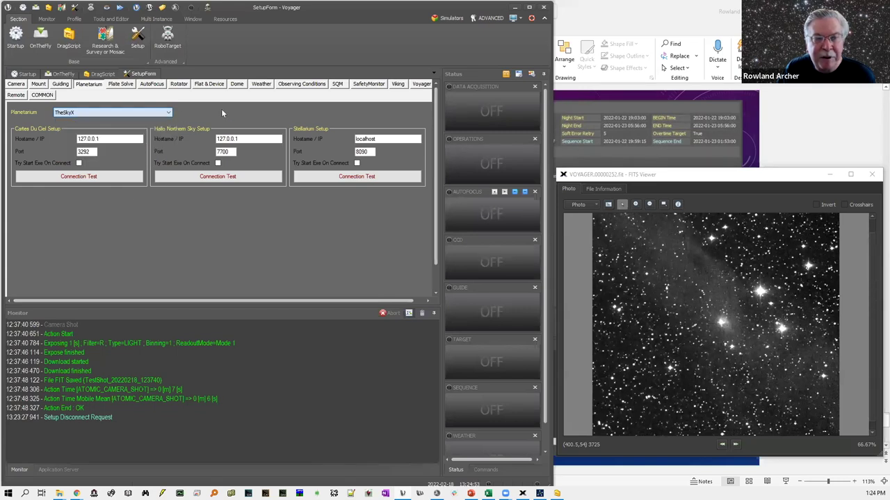
left_click(121, 84)
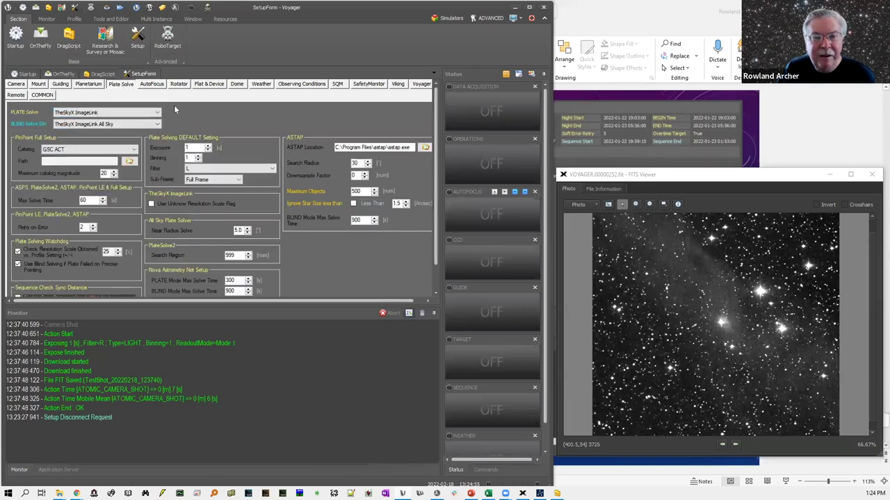
left_click(152, 114)
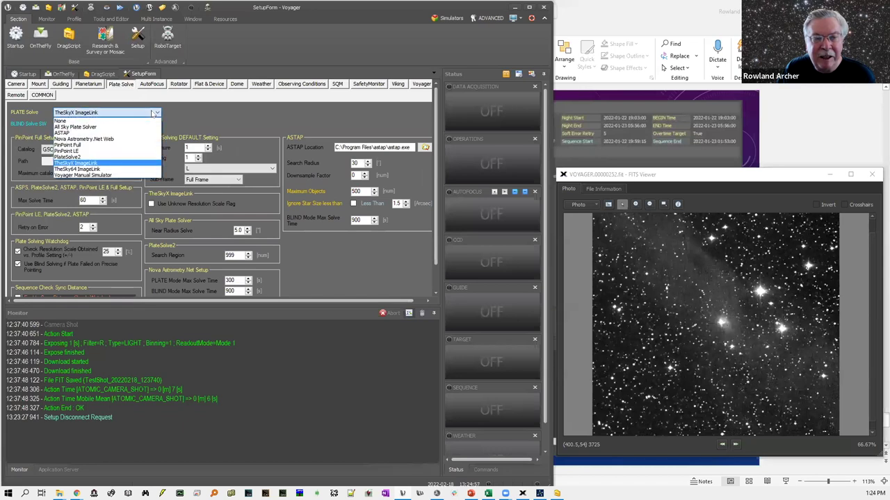
left_click(153, 114)
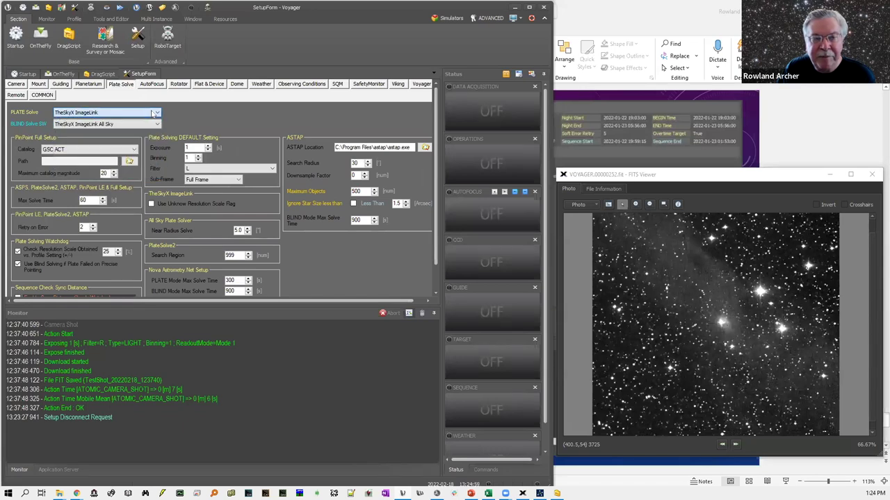
Examine the available autofocus methods and the rotator settings in the setup form.
left_click(151, 84)
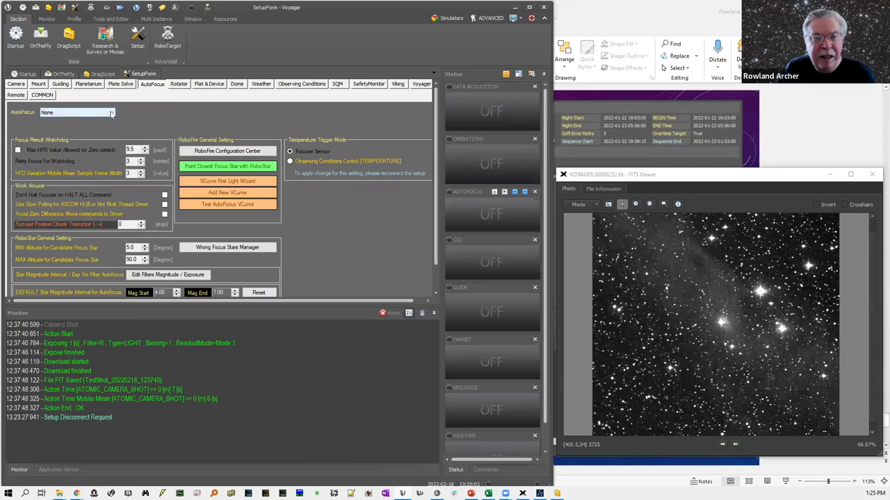
left_click(111, 114)
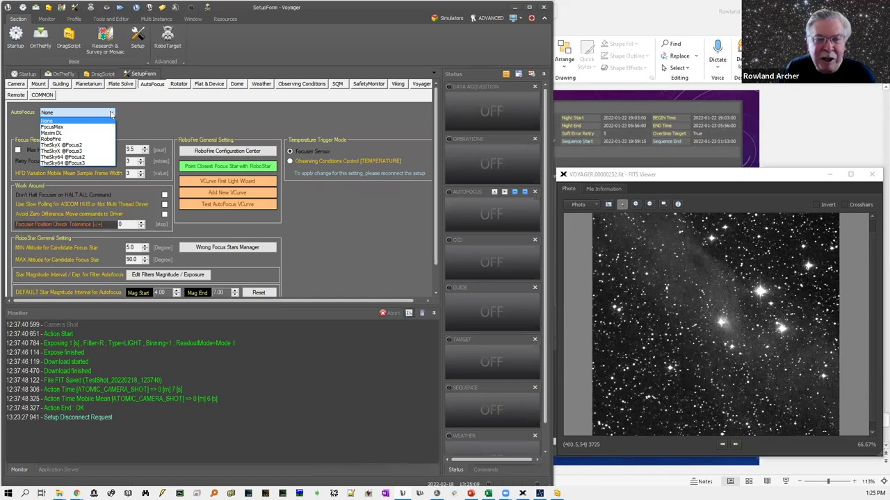
left_click(156, 111)
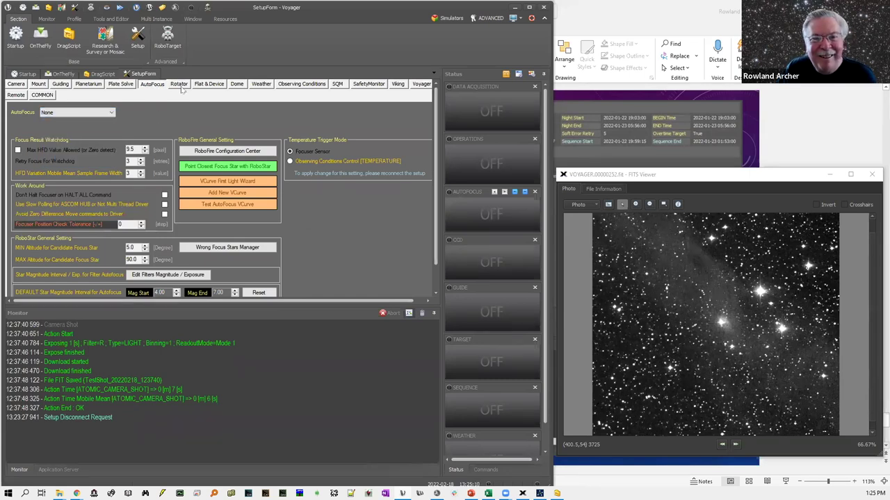
left_click(180, 84)
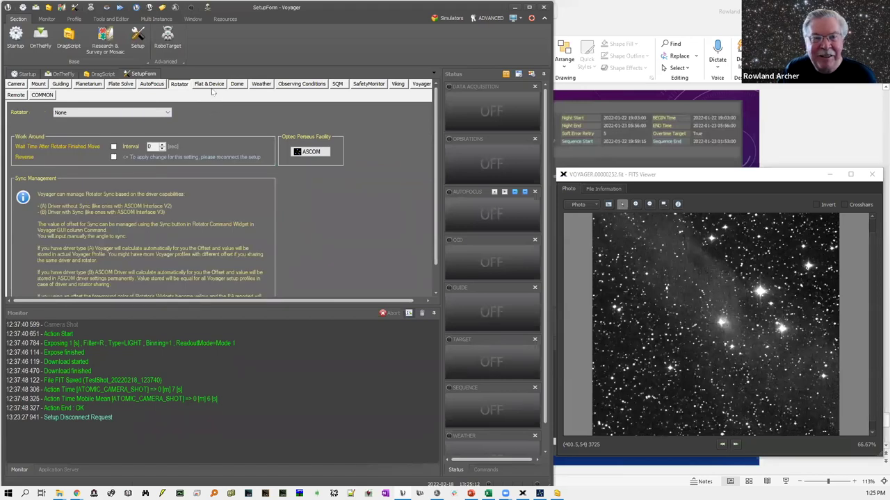
Examine the driver choices for Flat Device #1 and for the dome in the setup form.
left_click(210, 84)
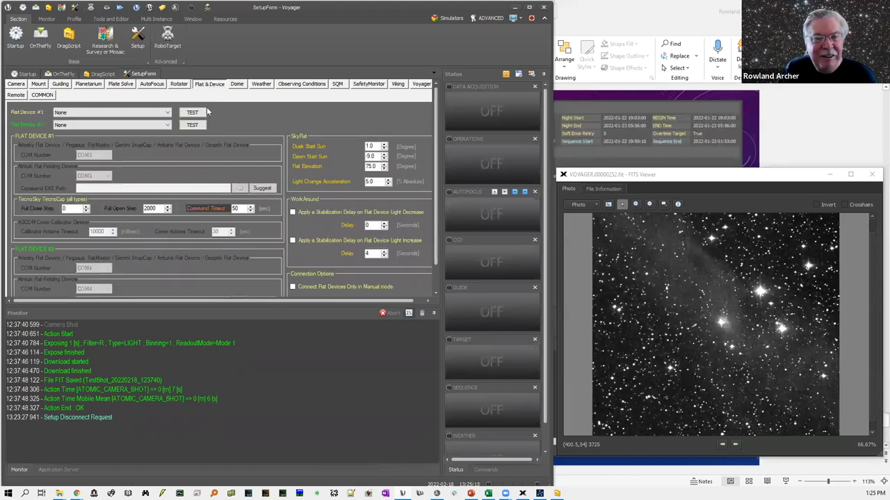
left_click(165, 114)
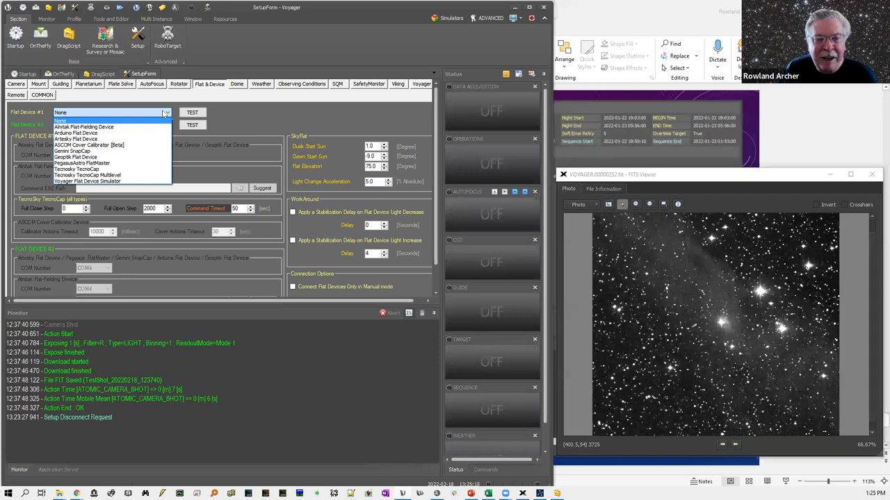
left_click(249, 113)
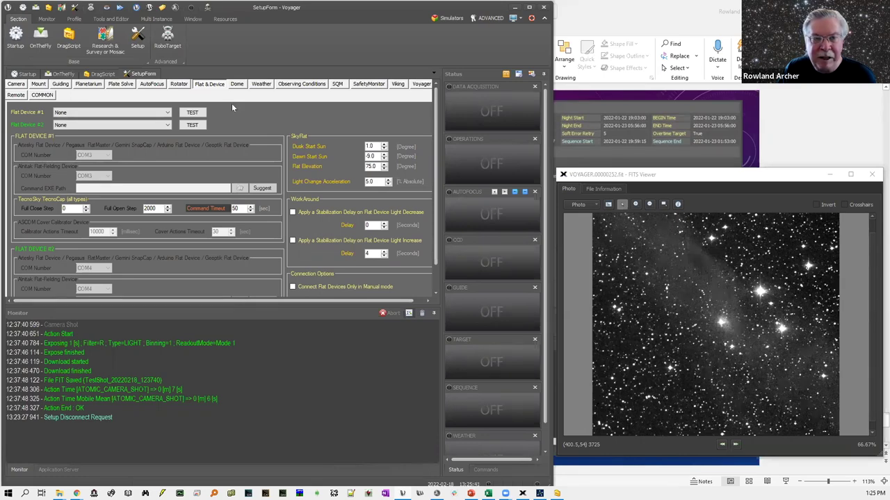
left_click(238, 89)
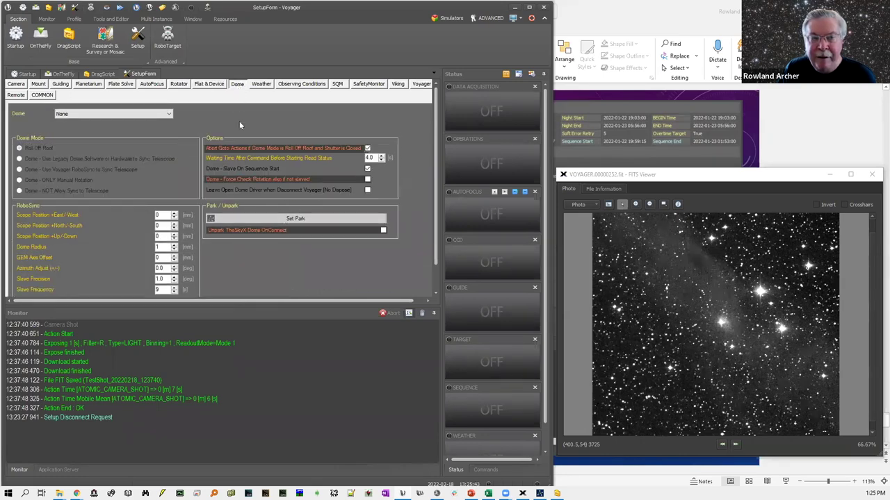
left_click(167, 114)
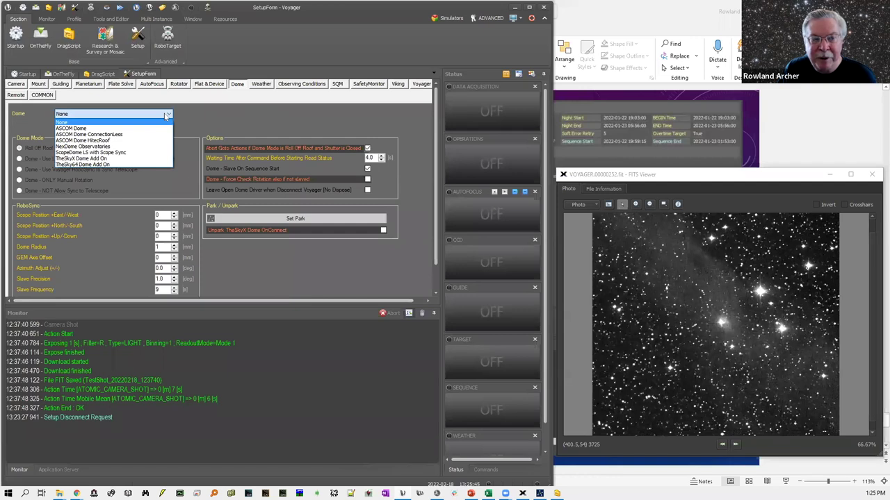
left_click(203, 113)
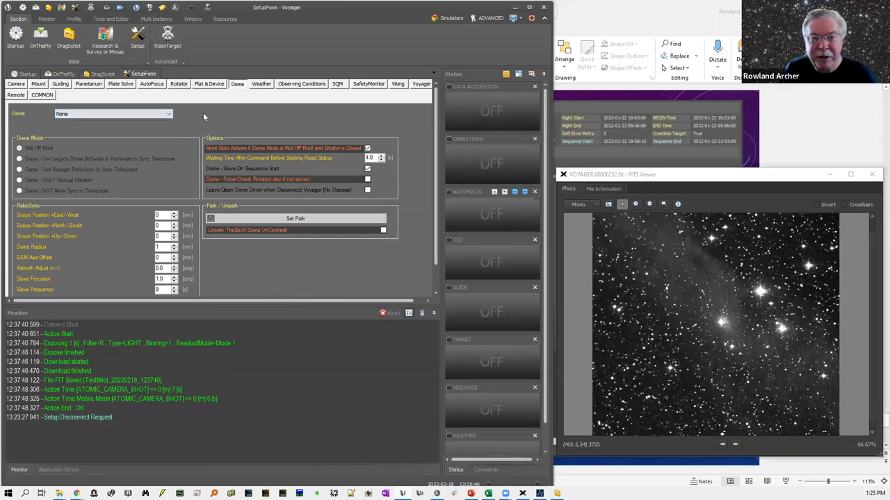
Examine the weather cloud sensor settings and the observing conditions source and options.
left_click(262, 86)
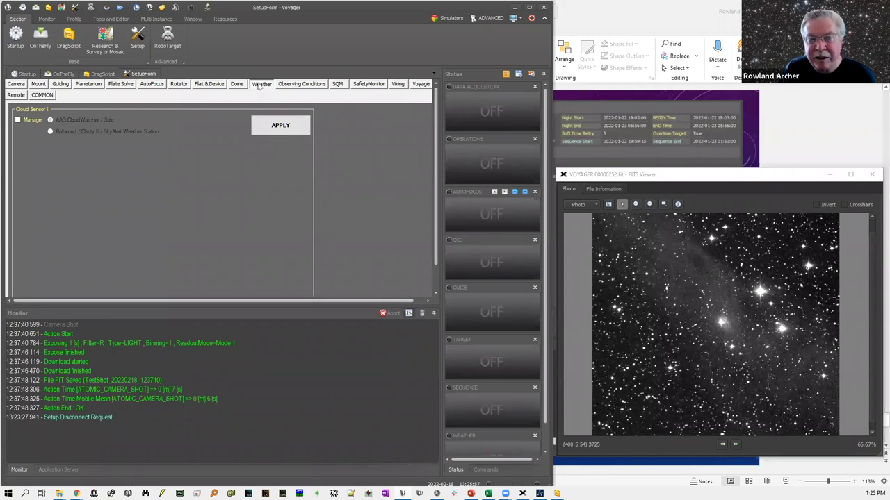
left_click(302, 87)
left_click(165, 112)
left_click(166, 112)
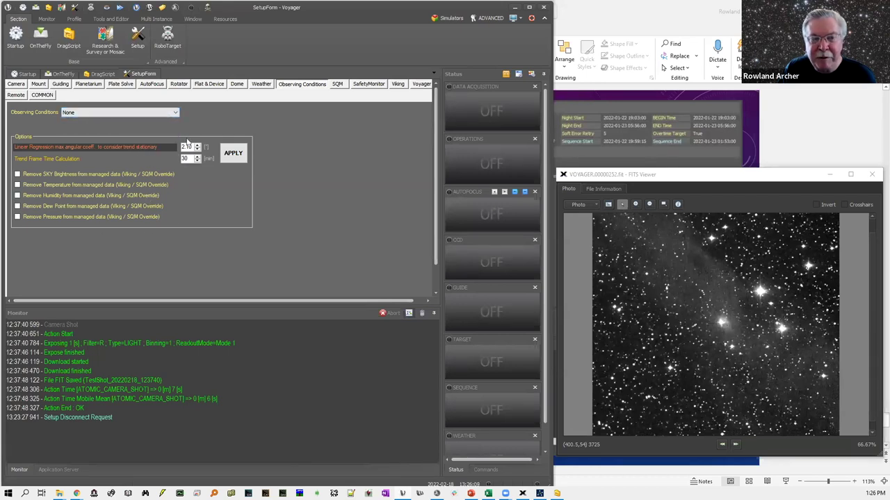
Look through the SQM sensor, safety monitor and Viking I/O card settings.
left_click(337, 84)
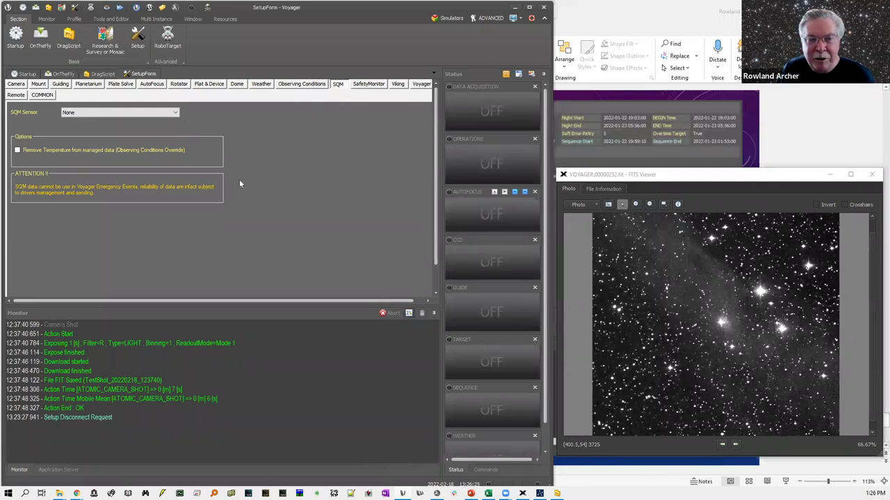
left_click(370, 85)
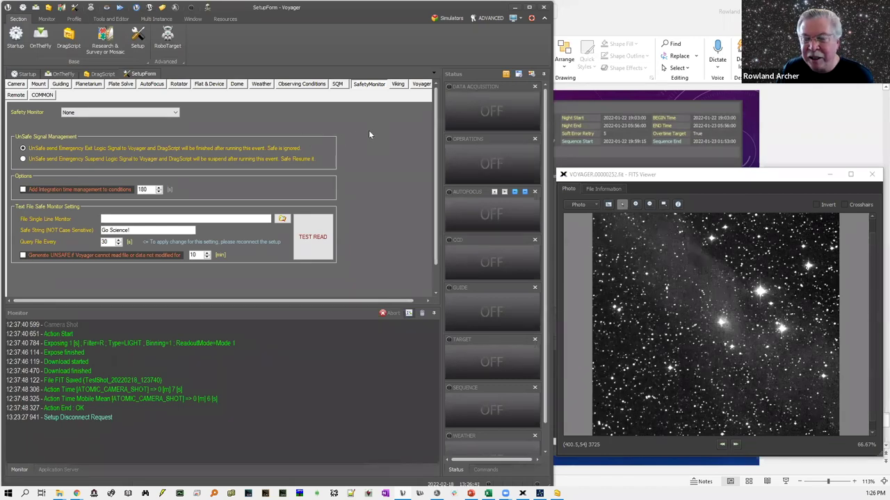
left_click(398, 84)
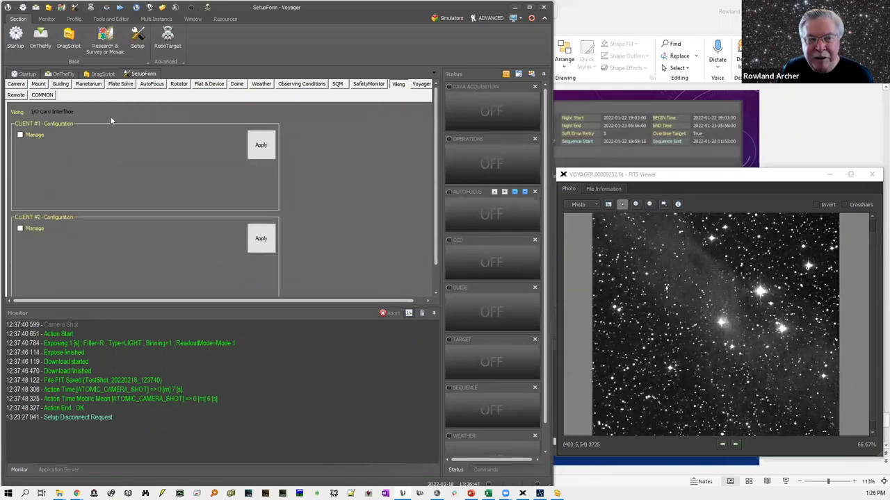
Examine the Voyager application settings and the sequence file pattern, leaving the pattern unchanged.
left_click(419, 85)
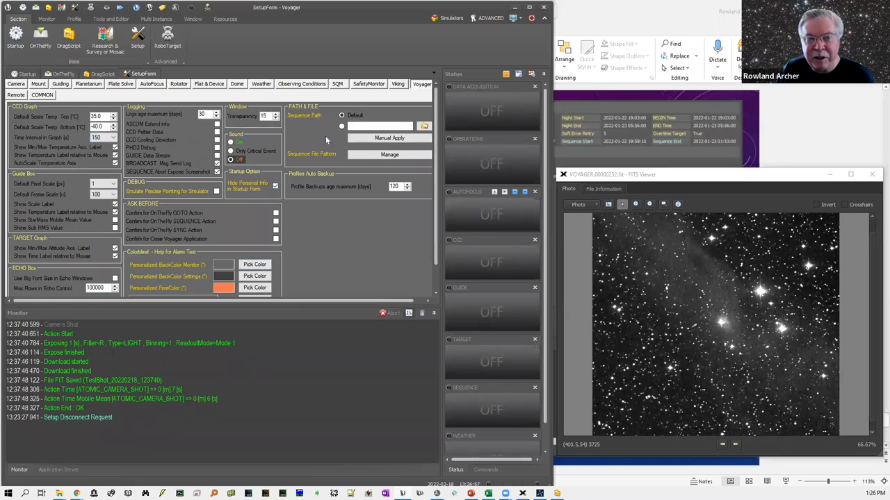
left_click(388, 157)
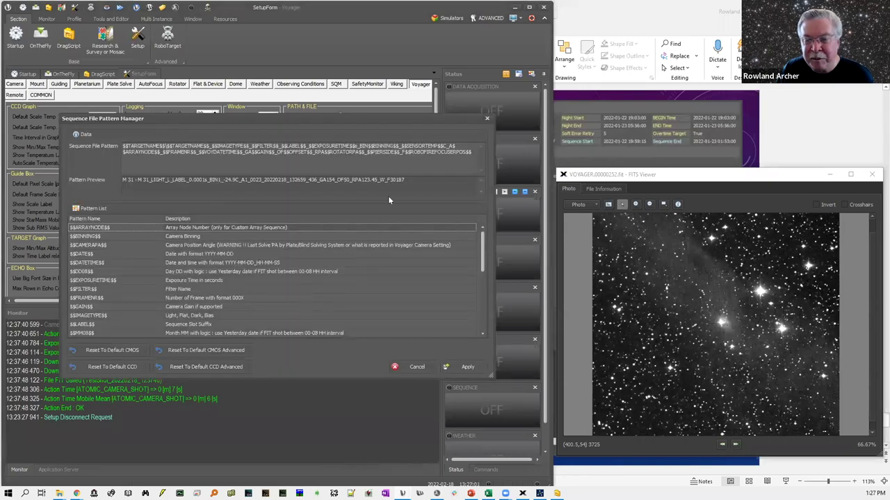
left_click(417, 367)
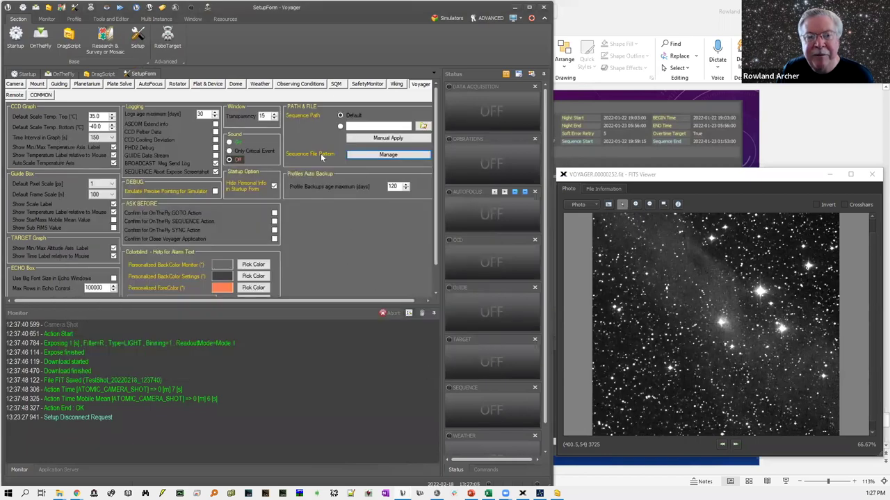
Look through the Remote and Common setting pages for renting, remote services, application server and web server options.
left_click(14, 94)
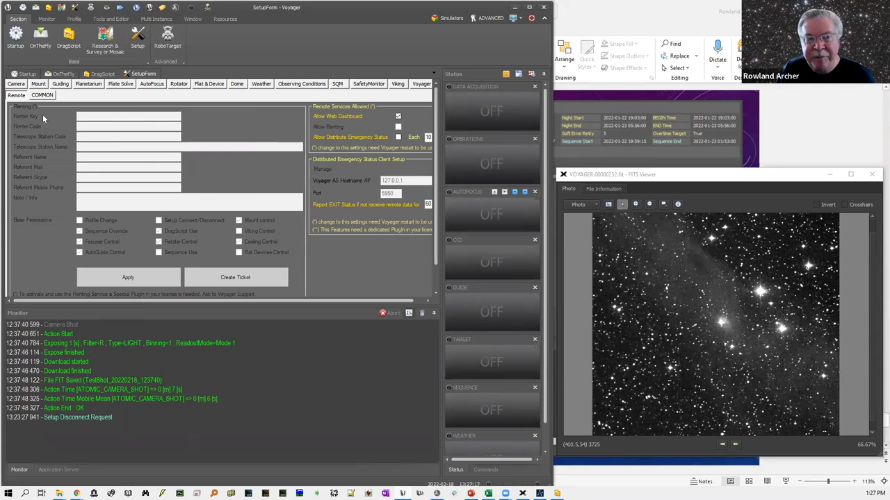
left_click(50, 95)
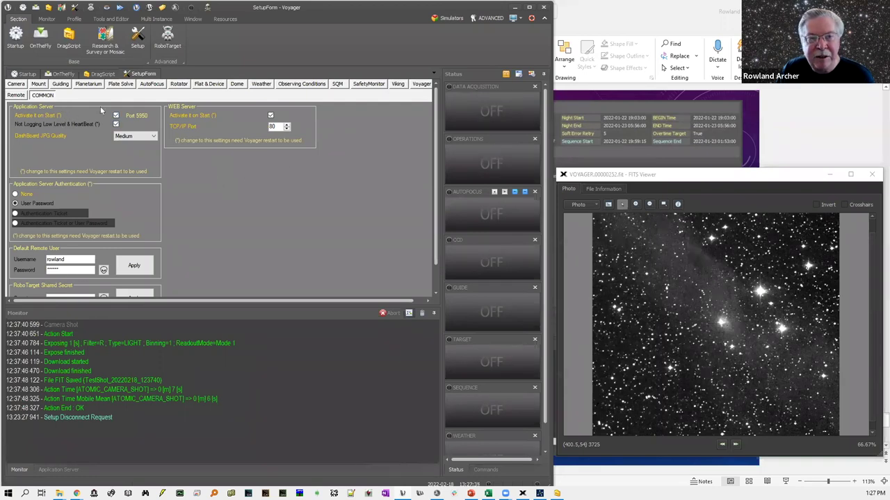
Connect the equipment setup from the Startup page and open the OnTheFly page.
left_click(15, 36)
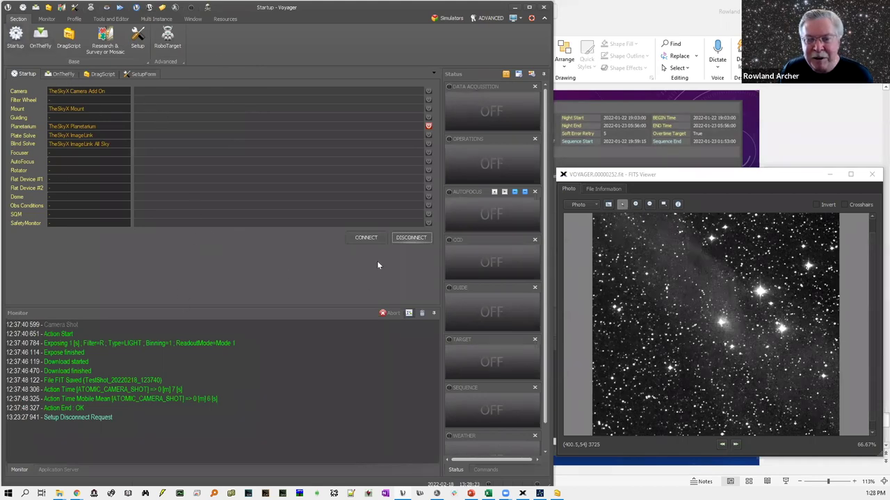
left_click(372, 237)
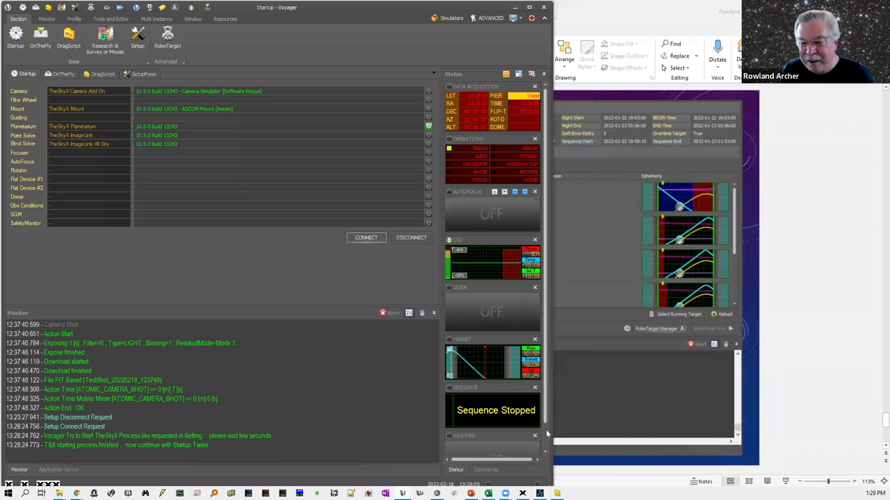
scroll(547, 434, "down", 1)
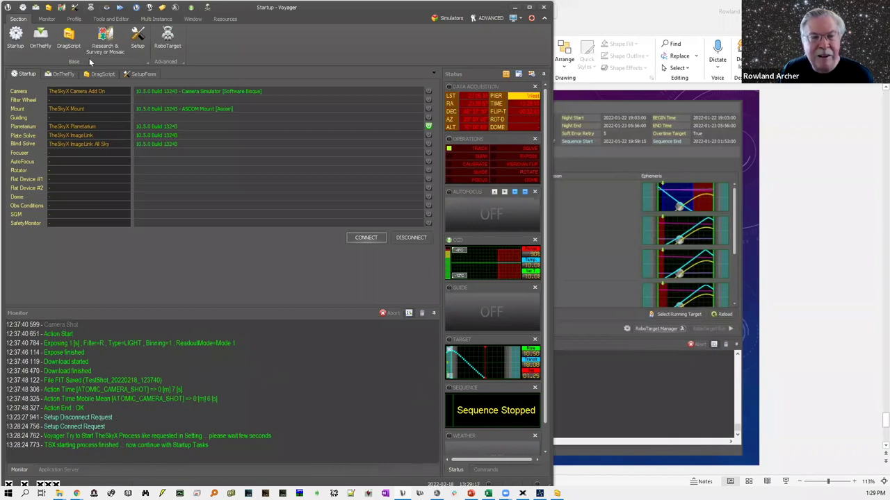
left_click(40, 34)
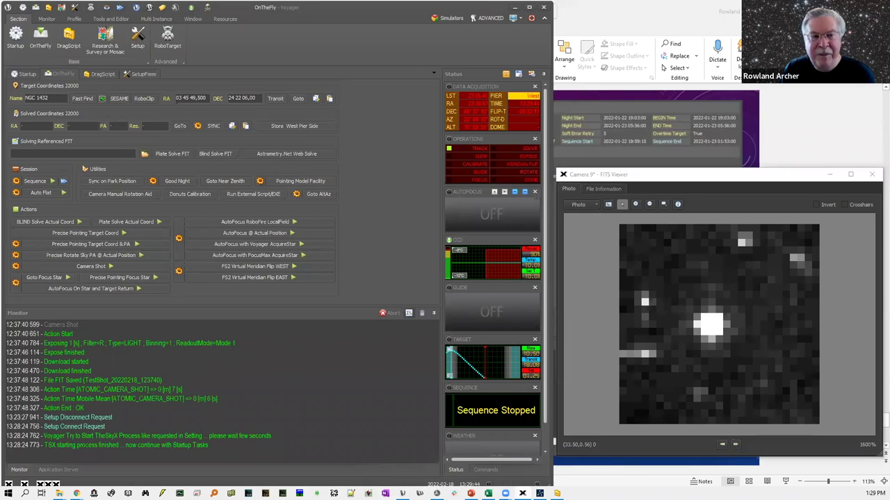
Switch to TheSkyX and close the FITS Viewer window covering the star chart.
key("alt+Tab")
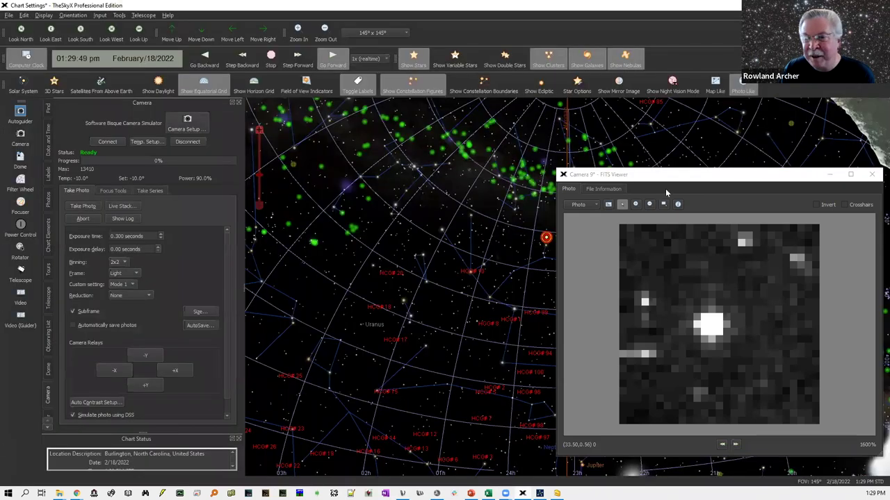
left_click(704, 178)
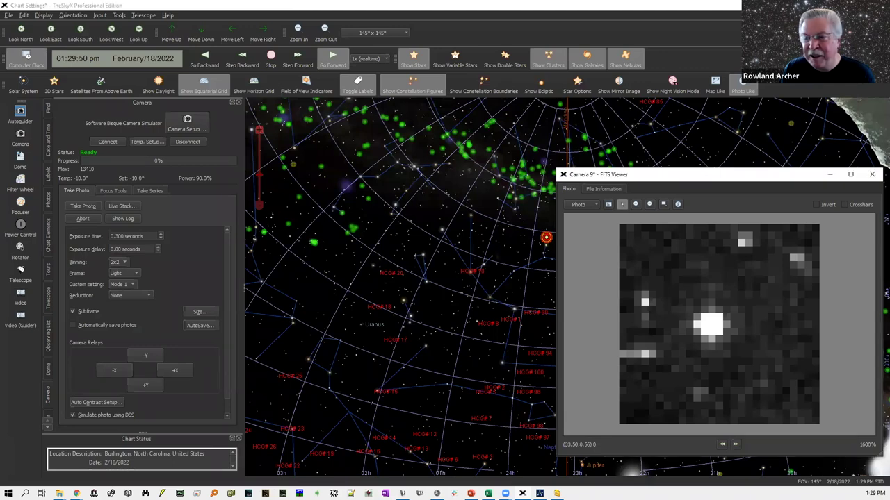
left_click(871, 175)
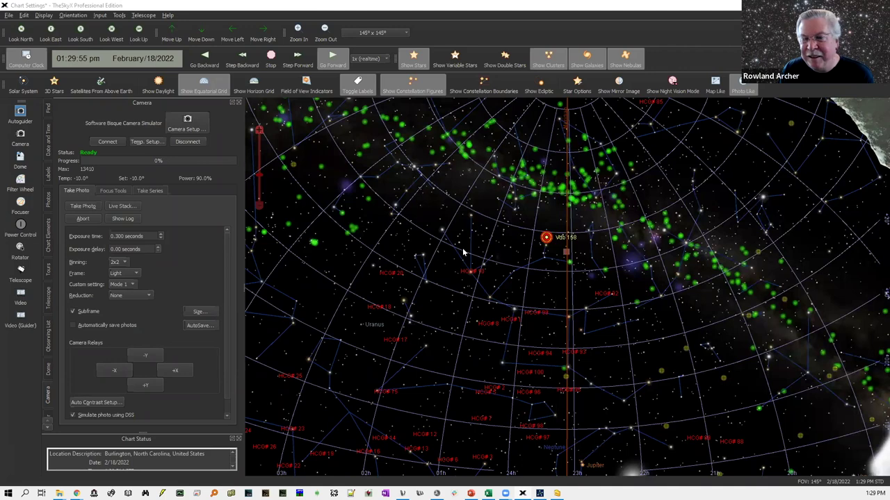
Find and select the galaxy NGC 16 on the star chart at a 40° field of view.
left_click(139, 34)
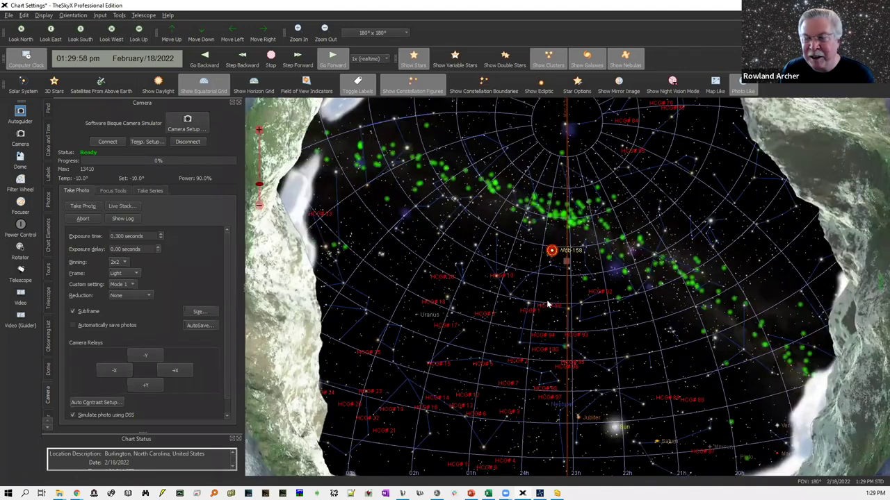
scroll(495, 298, "up", 3)
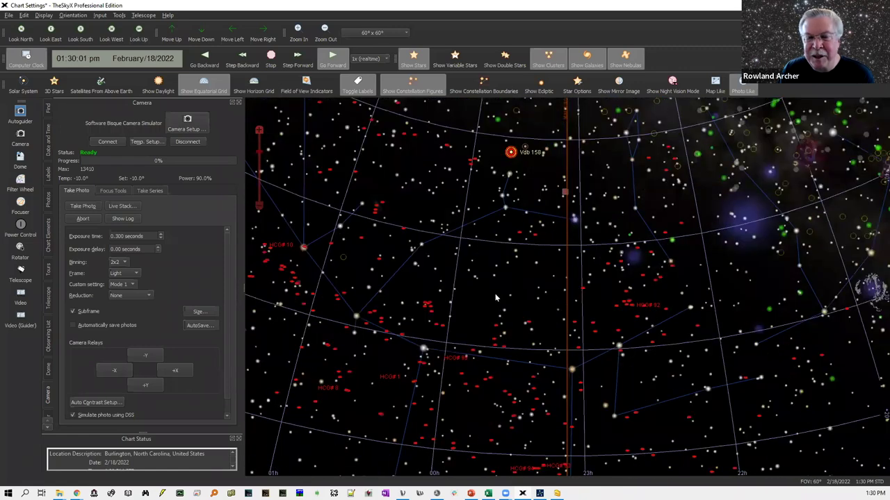
scroll(443, 276, "down", 1)
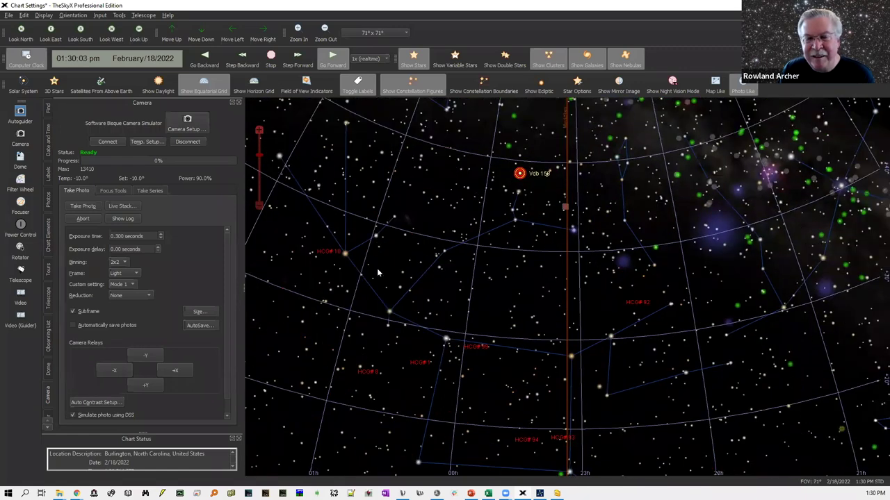
left_click(509, 148)
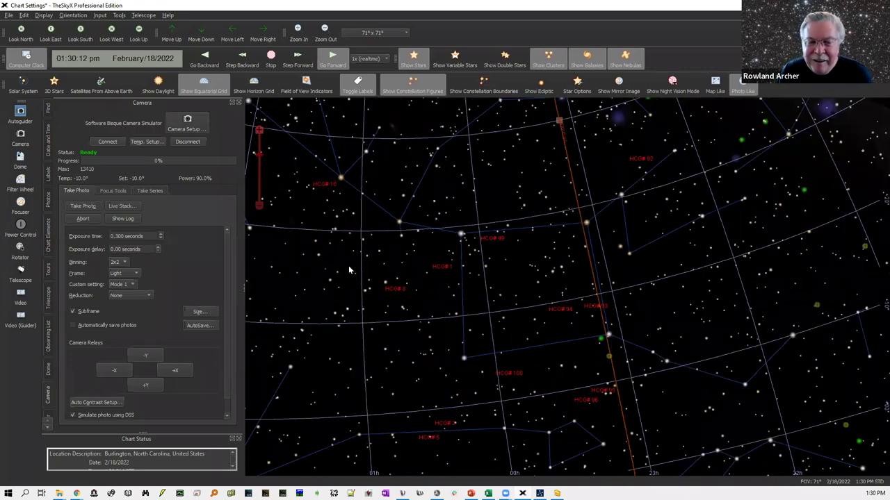
scroll(393, 206, "up", 1)
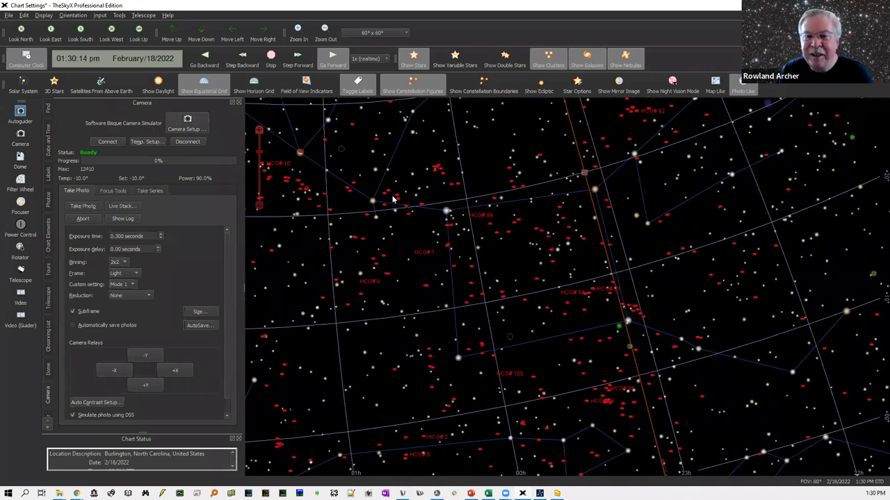
scroll(397, 202, "up", 1)
left_click(382, 194)
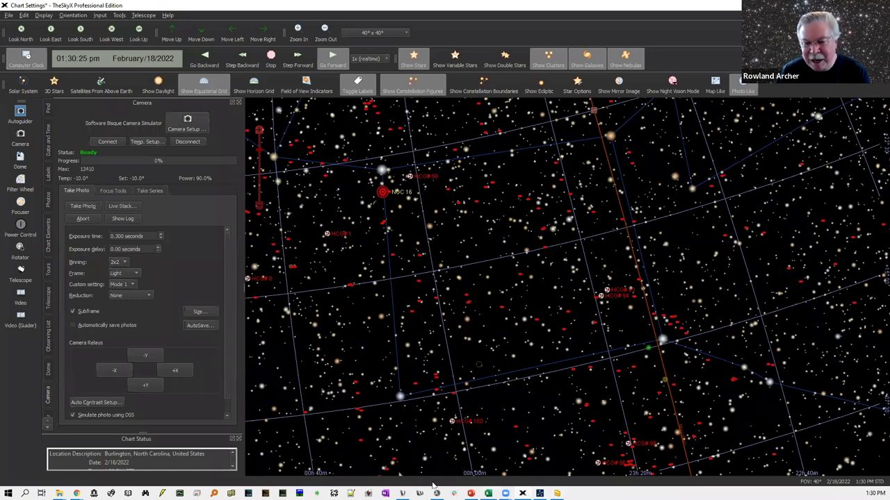
Switch to Voyager and load the coordinates of NGC 16 as the OnTheFly target with Fast Find.
mouse_move(402, 492)
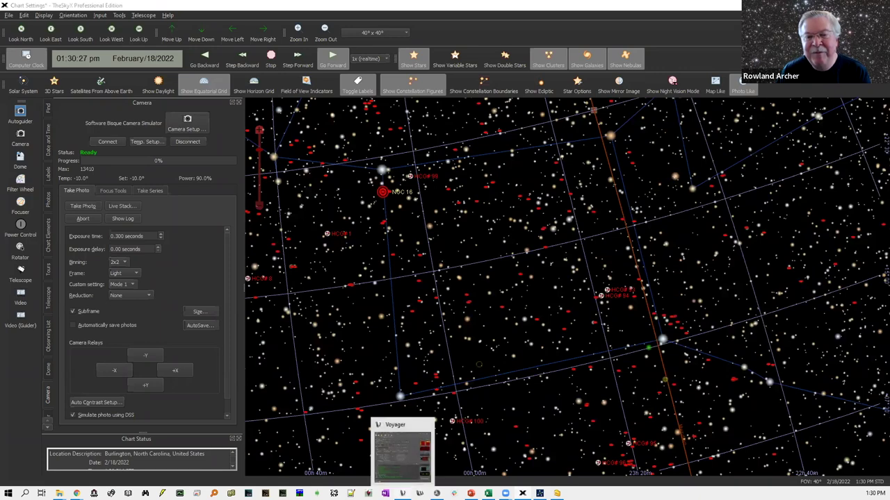
left_click(399, 452)
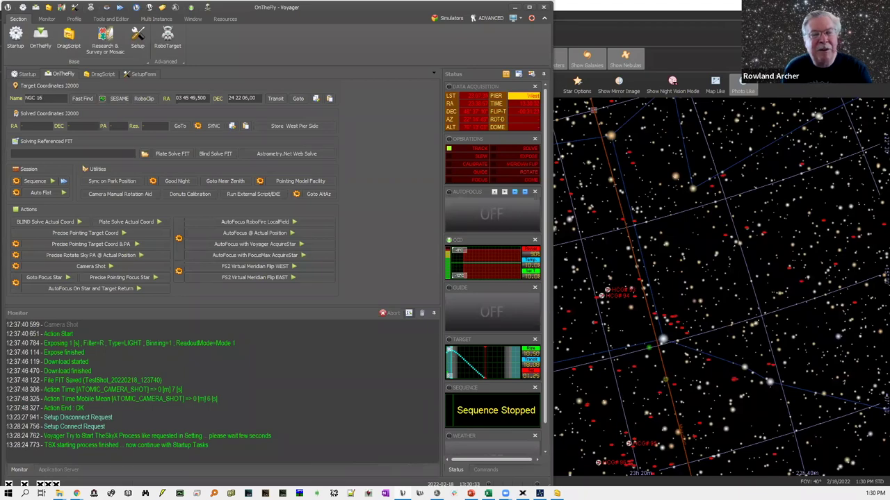
left_click(82, 99)
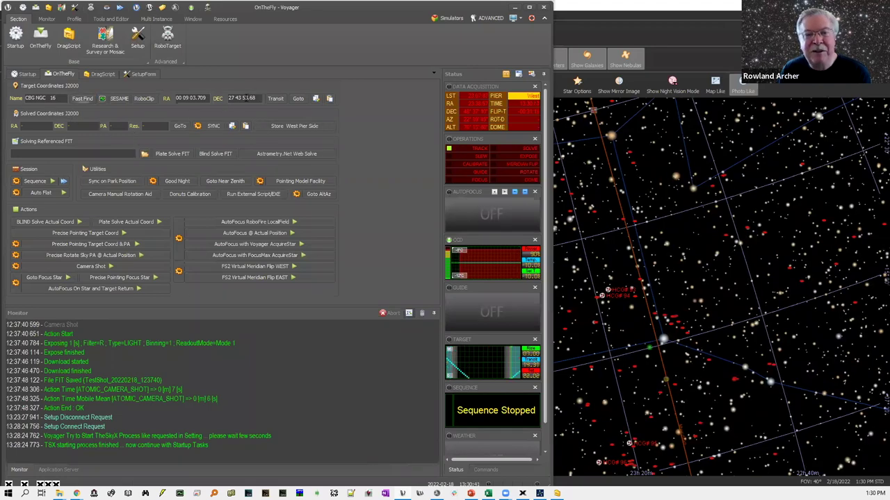
Slew the telescope to the NGC 16 target coordinates and check its position on TheSkyX's chart.
left_click(299, 101)
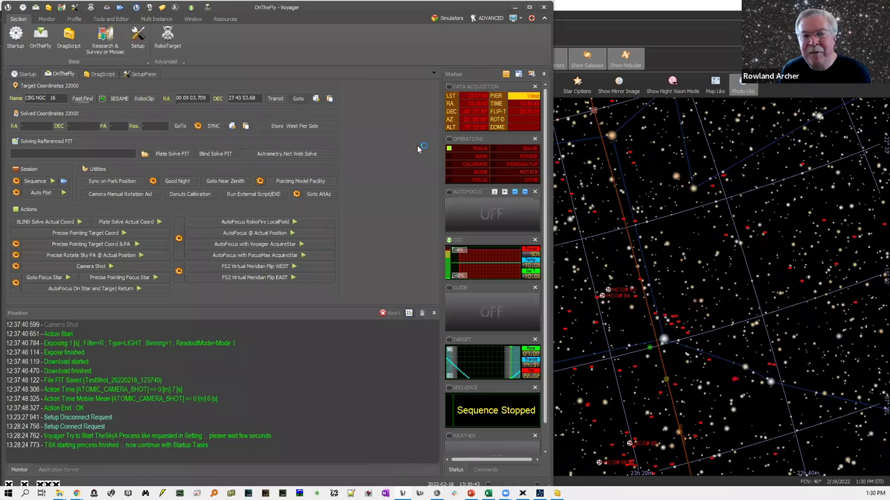
left_click(665, 42)
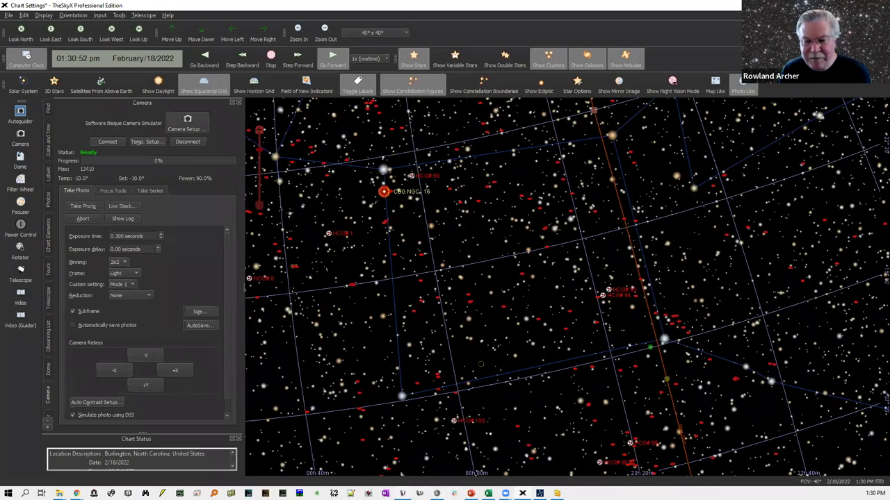
Return to Voyager, slew the telescope near the zenith and check the pointing in TheSkyX.
key("alt+Tab")
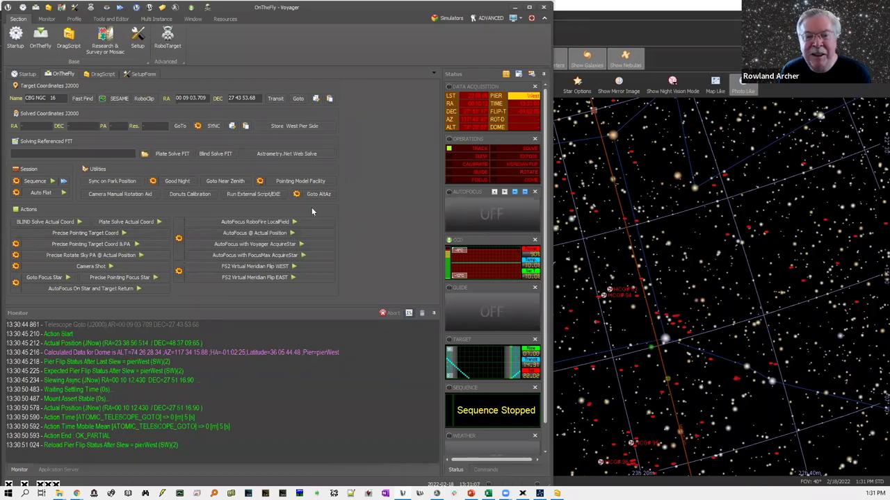
left_click(240, 181)
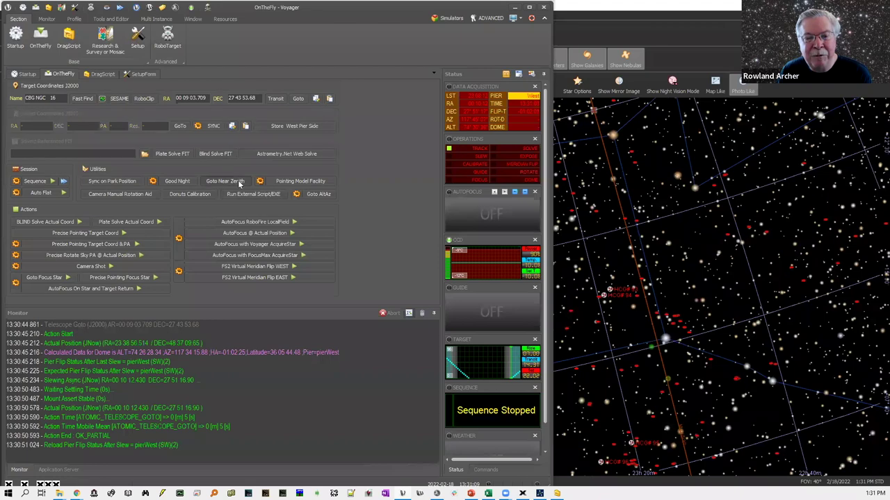
left_click(698, 26)
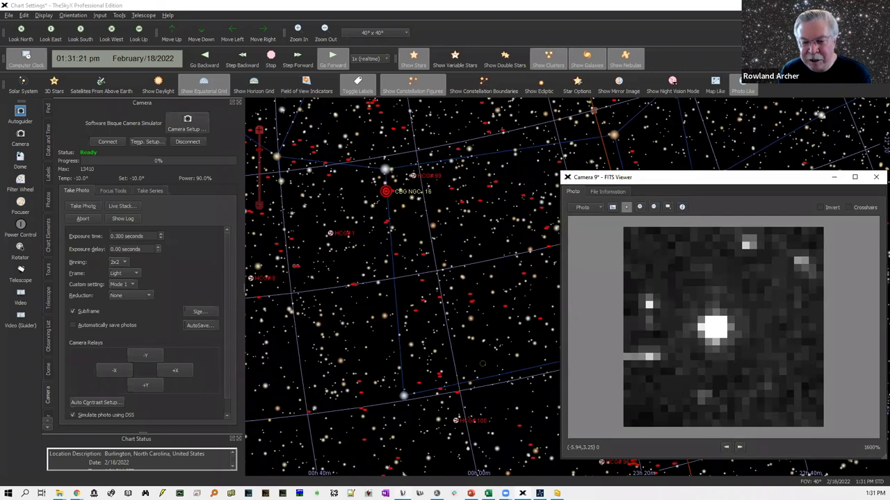
Switch back to Voyager and run Precise Pointing on the NGC 16 target coordinates.
left_click(403, 493)
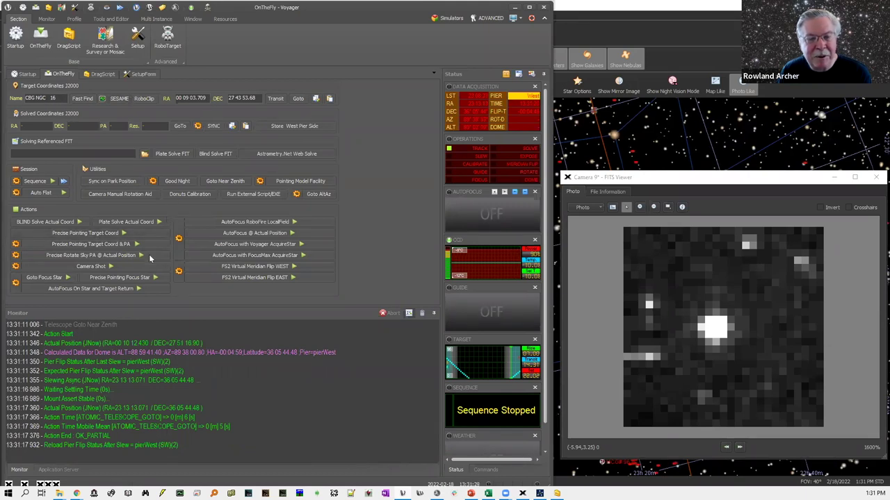
left_click(122, 233)
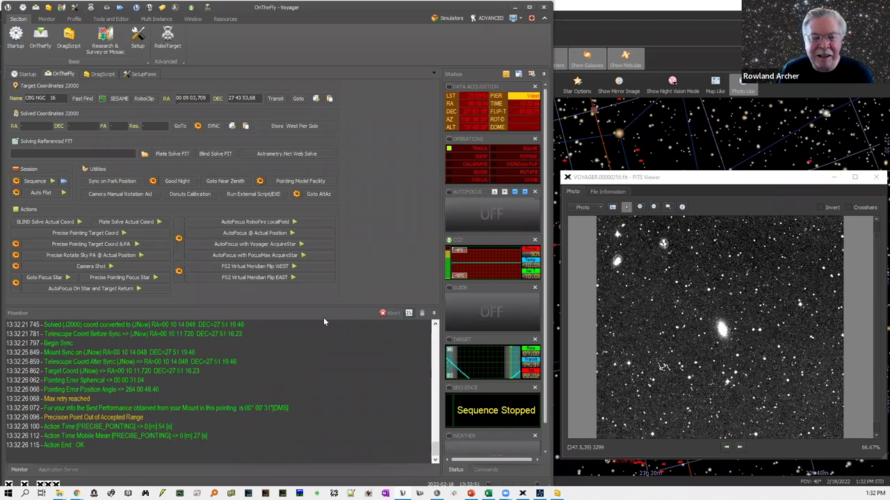
Look up m45 in the Object Finder, use it as the target and run Precise Pointing on its coordinates.
left_click(104, 100)
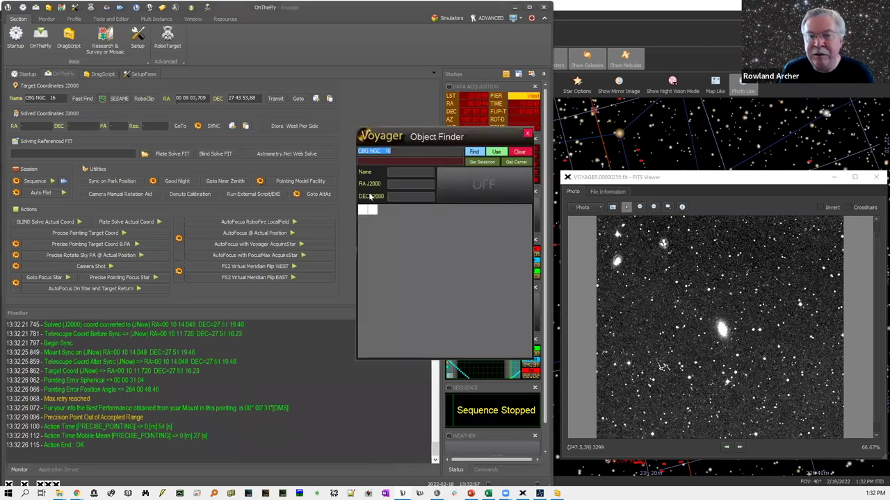
left_click(453, 151)
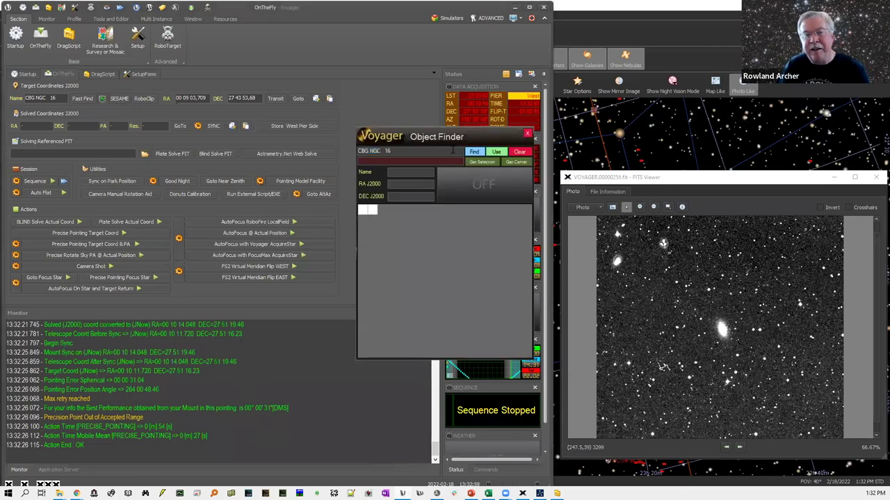
key("ctrl+a")
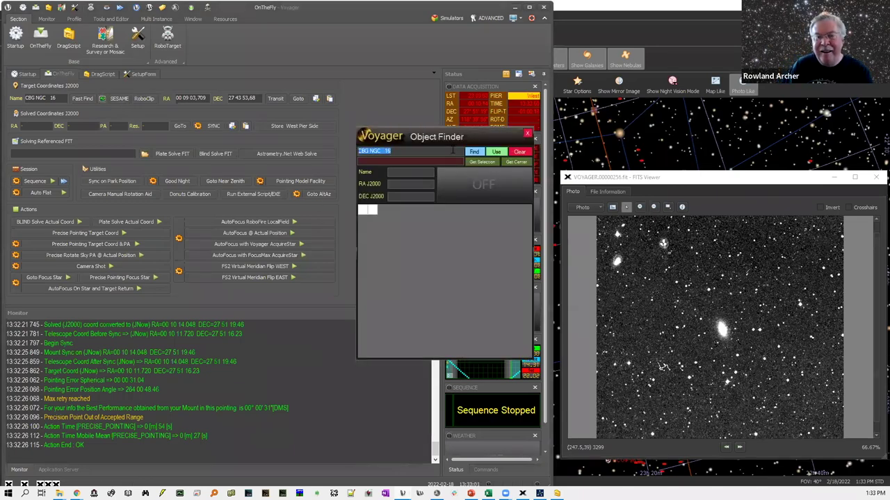
type("m")
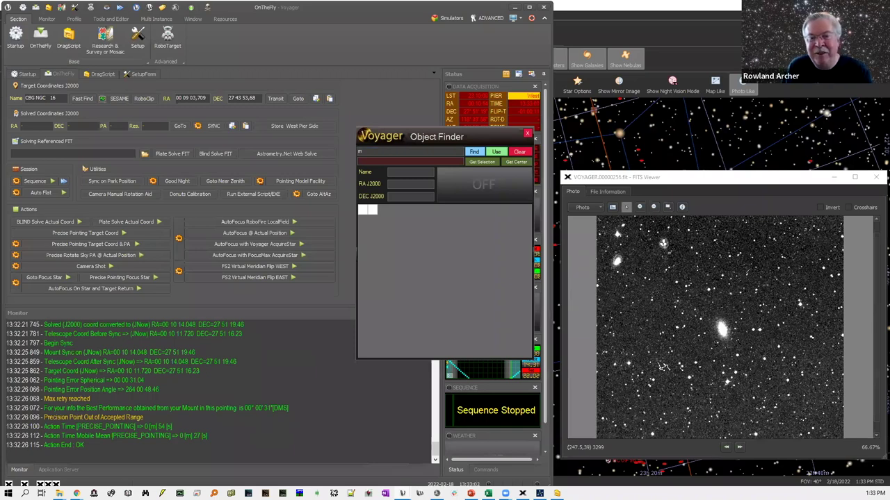
type("45")
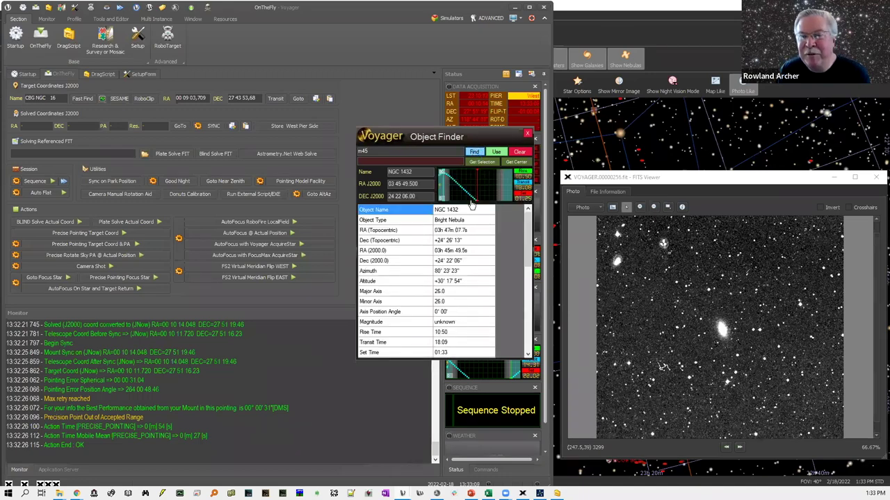
left_click(496, 152)
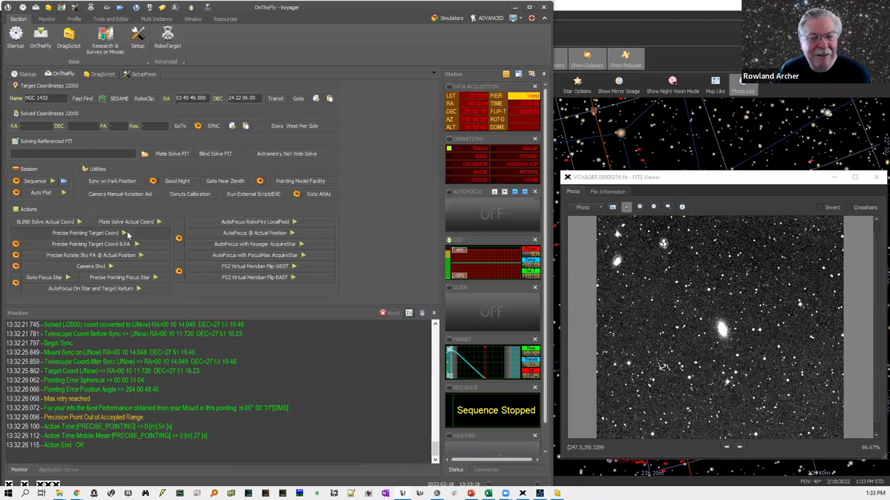
left_click(126, 234)
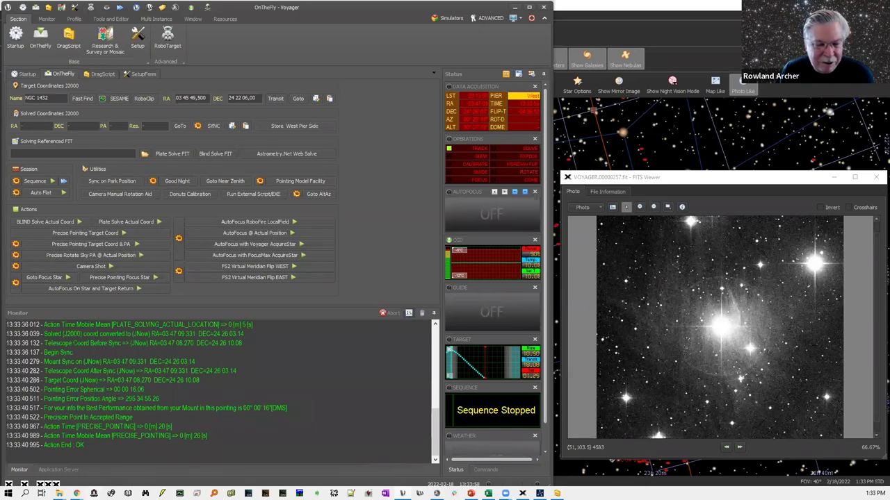
Switch to the Voyager Web Dashboard in Chrome and connect it to the Voyager application server on localhost.
mouse_move(77, 493)
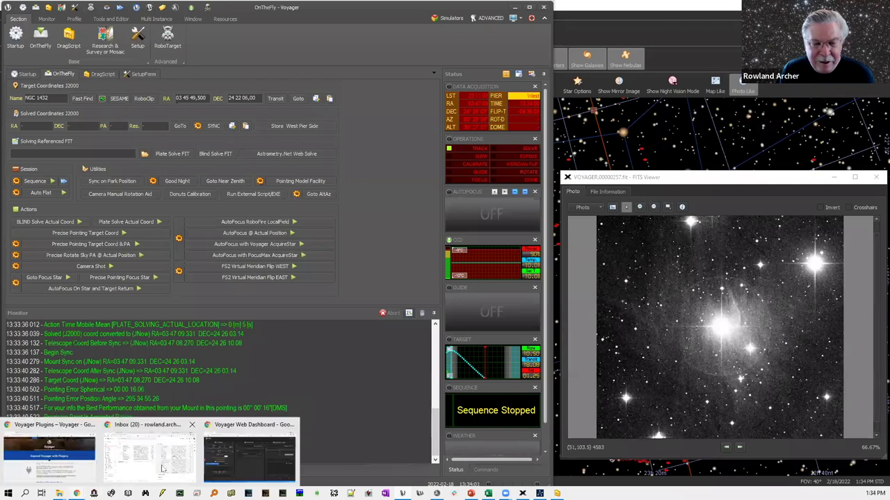
left_click(234, 461)
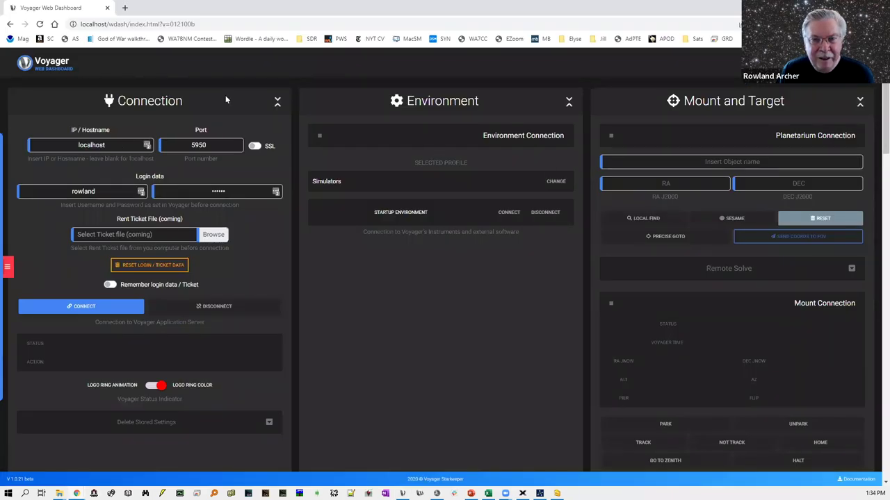
left_click(79, 311)
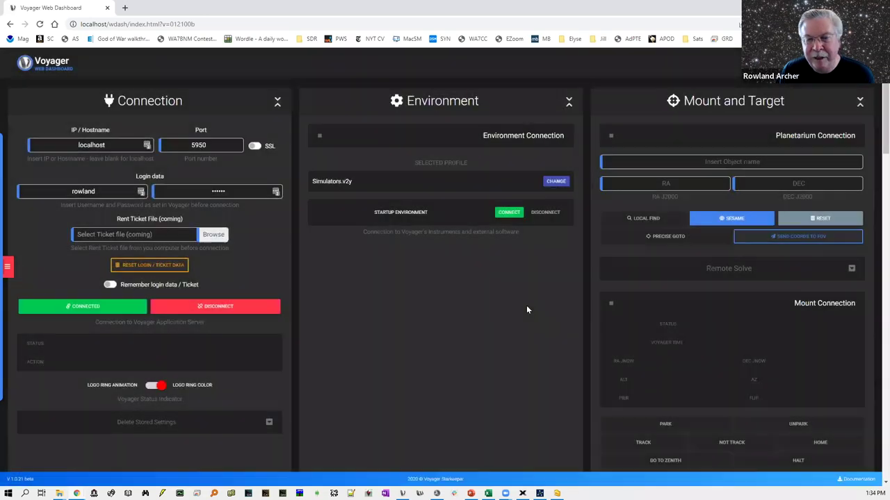
Expand the Virtual Field of View section and find m45 in it.
scroll(528, 305, "down", 1)
scroll(528, 309, "down", 6)
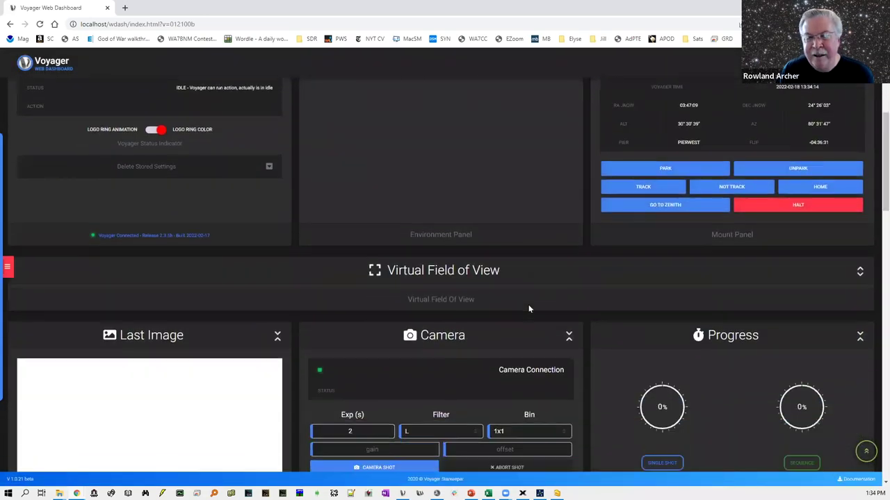
scroll(528, 309, "up", 8)
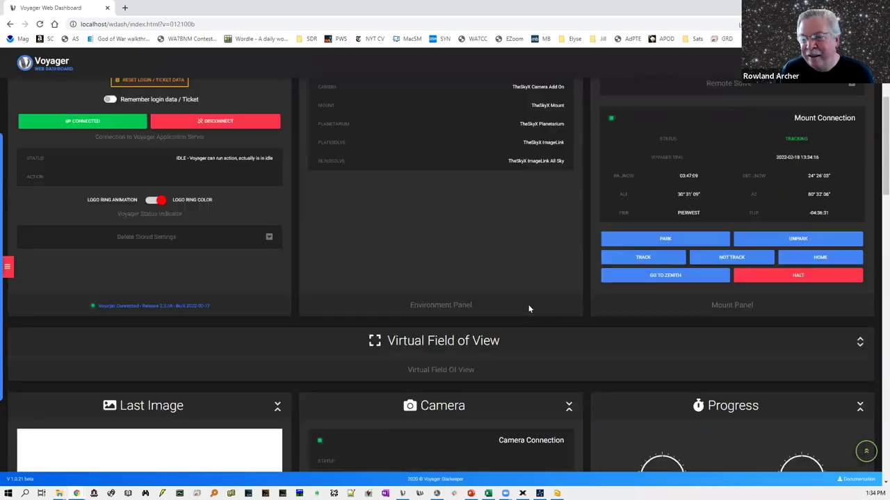
scroll(528, 308, "down", 3)
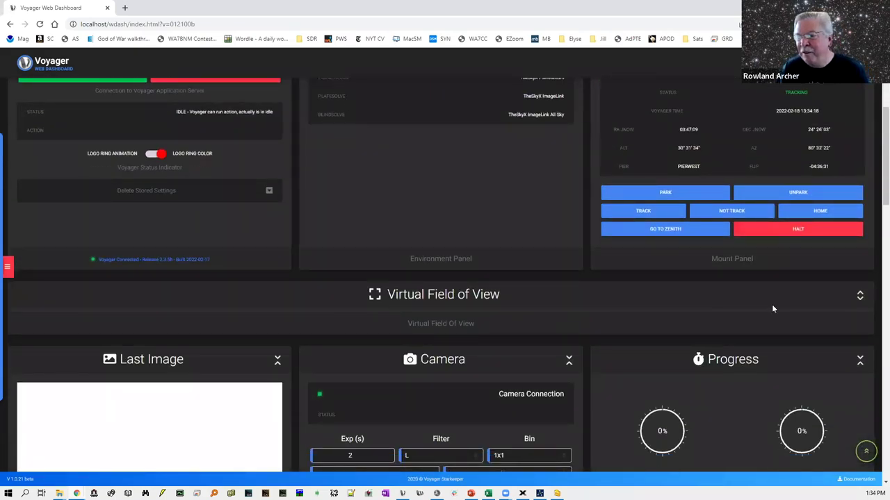
left_click(859, 299)
scroll(735, 255, "down", 1)
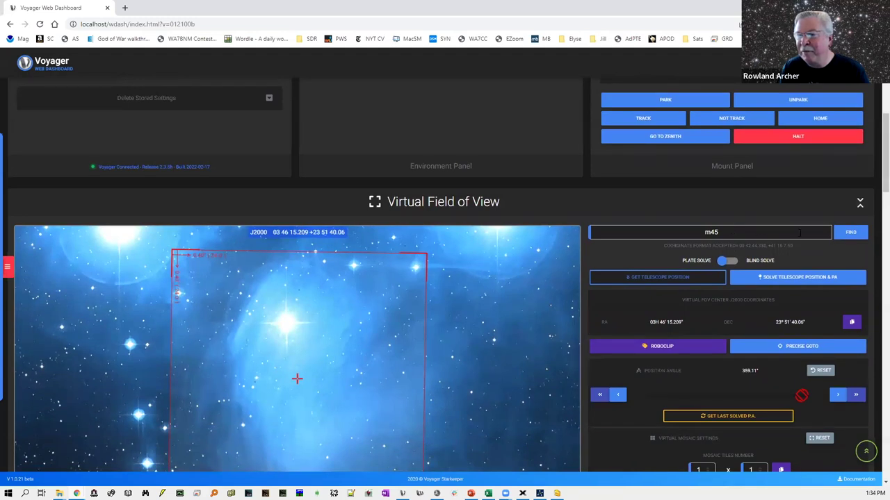
left_click(663, 235)
left_click(852, 234)
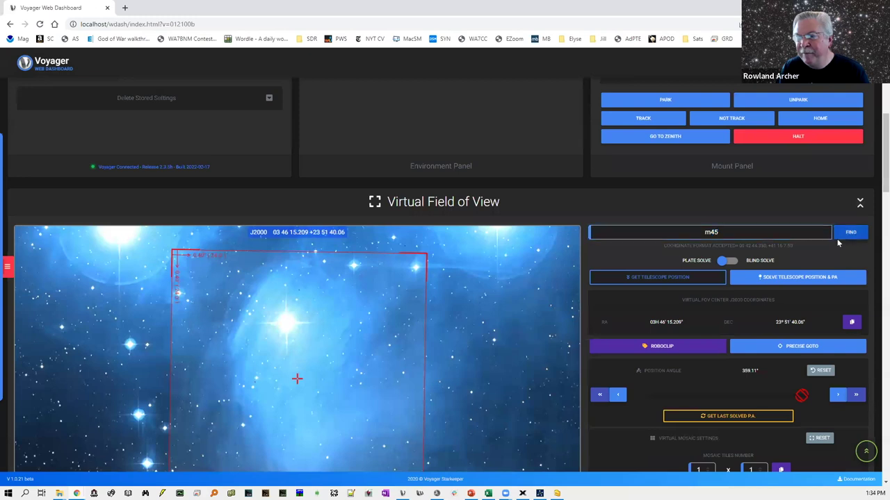
Find m42 in the Virtual Field of View.
left_click(610, 242)
type("m42")
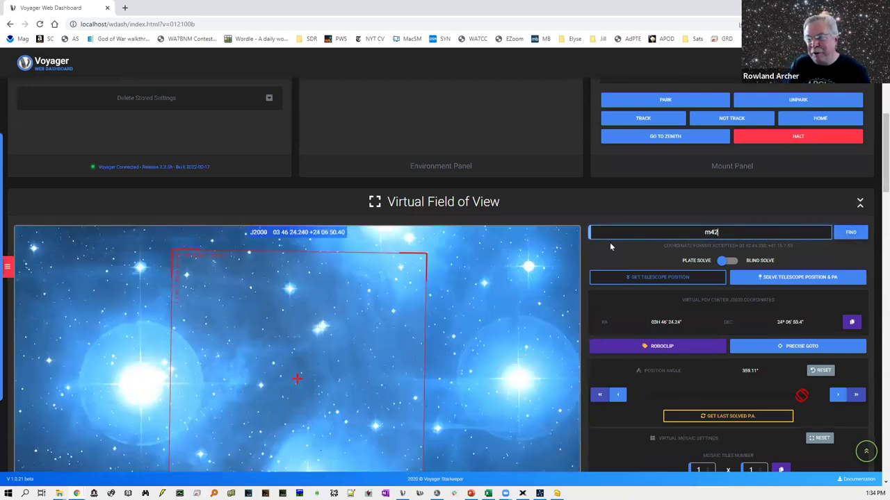
left_click(857, 234)
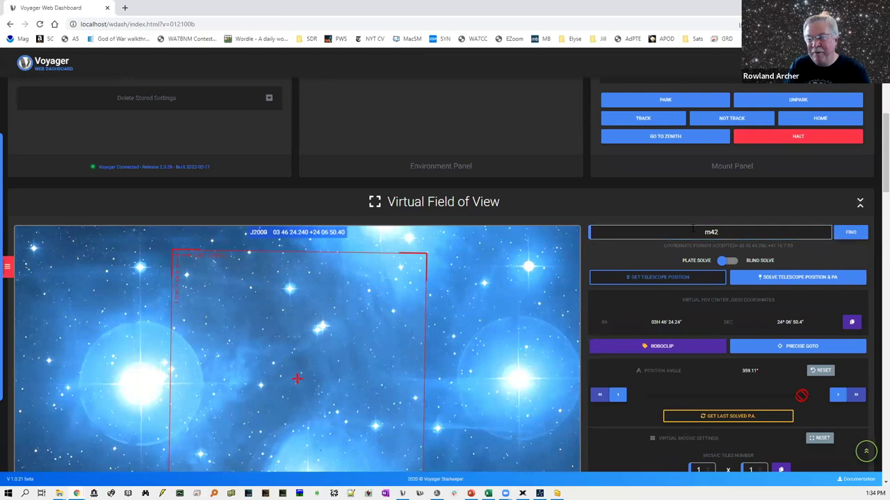
scroll(503, 149, "down", 2)
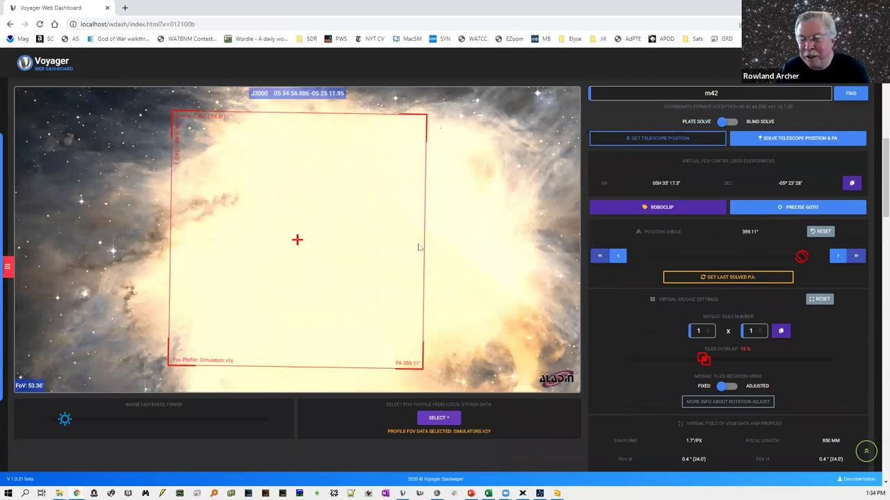
Load the m42 coordinates and position angle from the virtual FOV into the RoboClip Manager, and close it without saving.
left_click(678, 210)
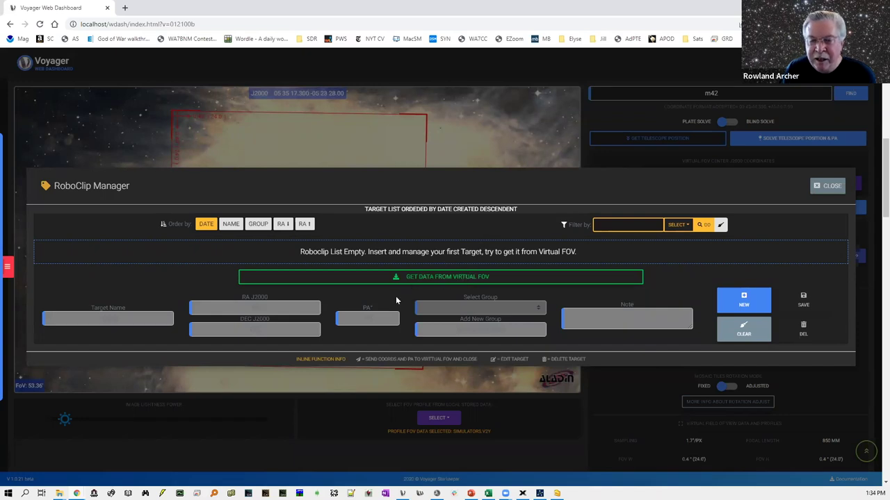
left_click(437, 278)
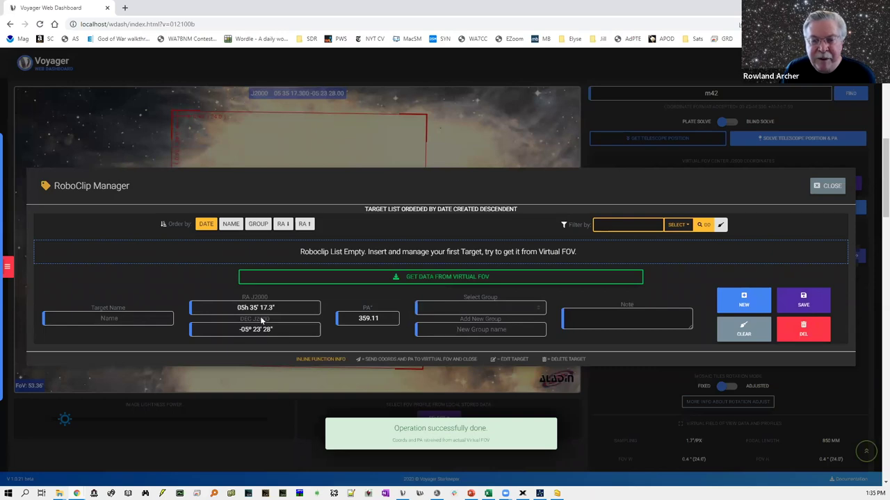
left_click(824, 182)
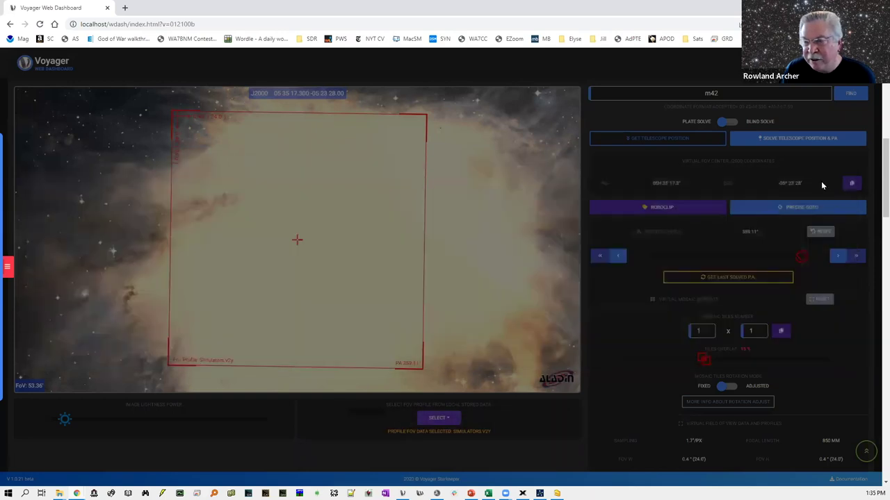
Find m45 again and shift the virtual FOV centre to RA 03h 45' 15.486", DEC 24° 18' 12.996".
left_click(640, 97)
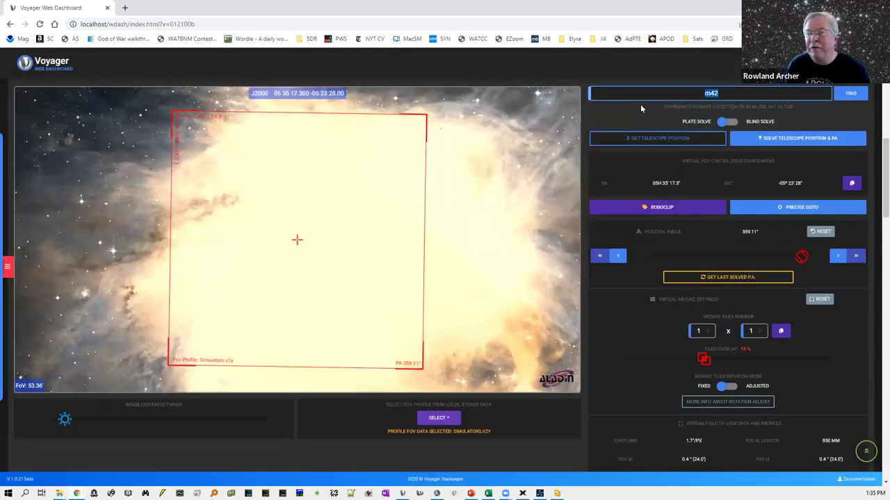
type("m45")
key("Return")
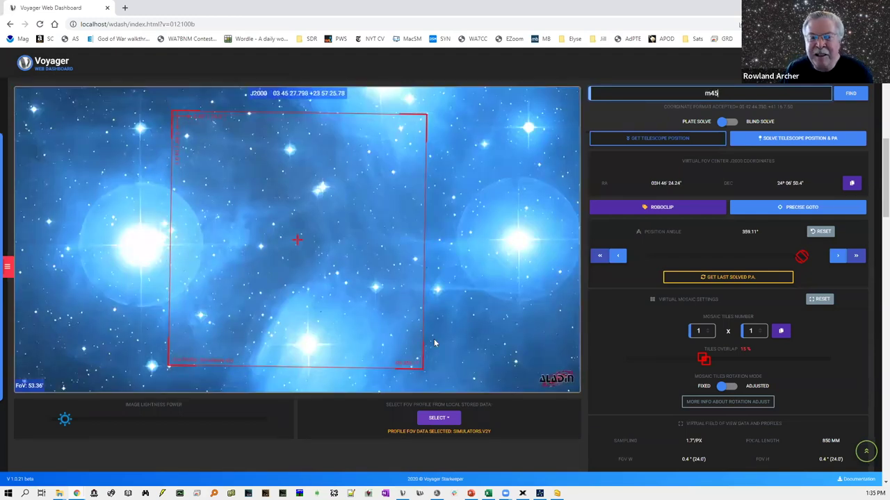
left_click_drag(462, 297, 332, 426)
left_click_drag(338, 249, 272, 283)
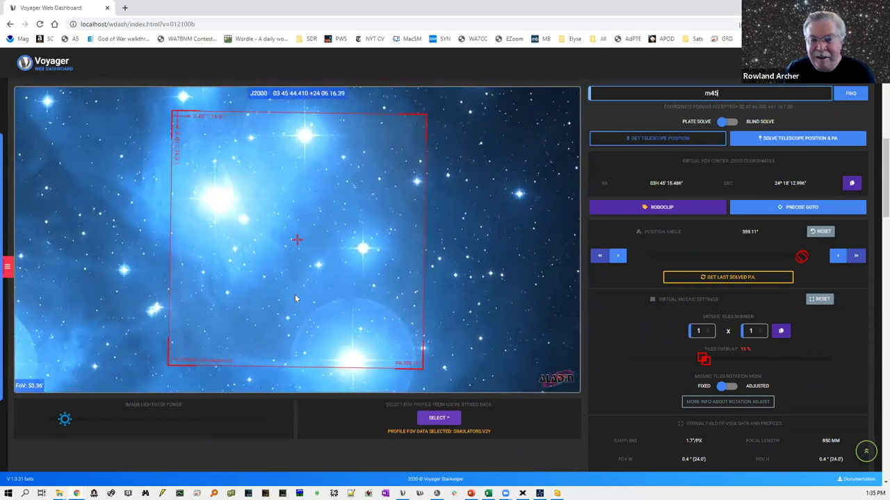
Save the current virtual FOV coordinates and position angle as a RoboClip target named m45, and close the RoboClip Manager.
left_click(673, 206)
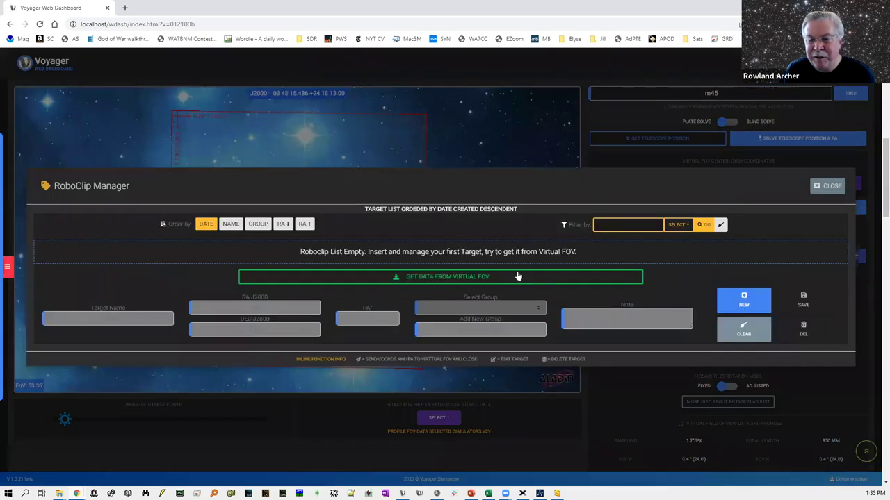
left_click(514, 278)
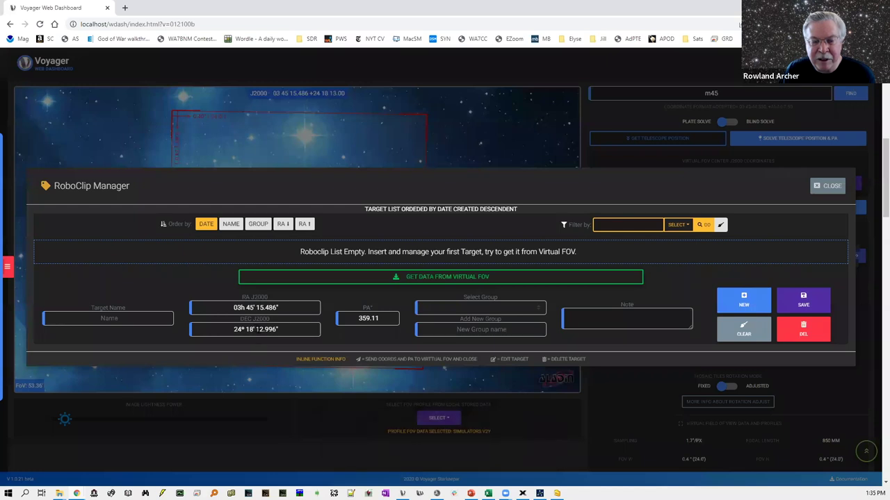
left_click(134, 325)
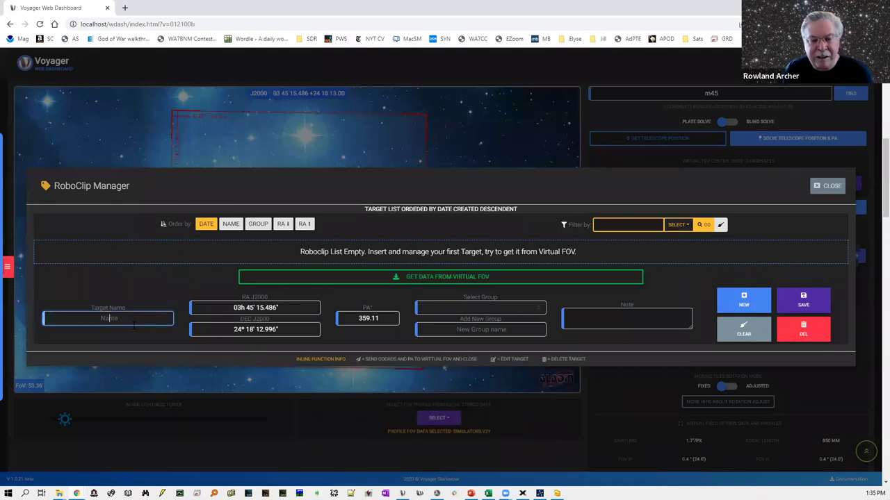
type("m4")
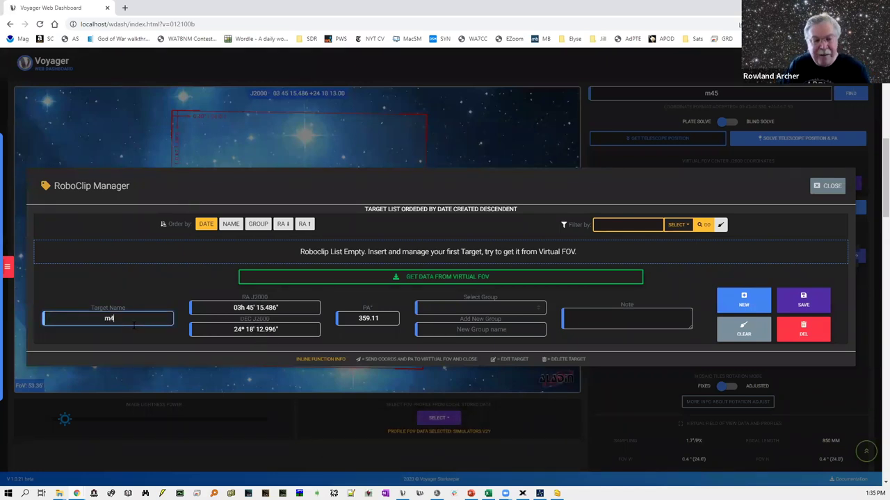
type("5")
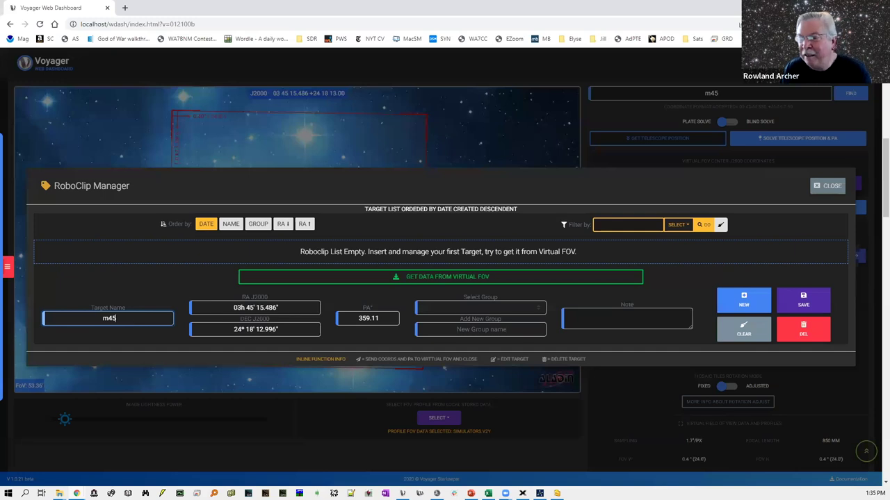
left_click(804, 299)
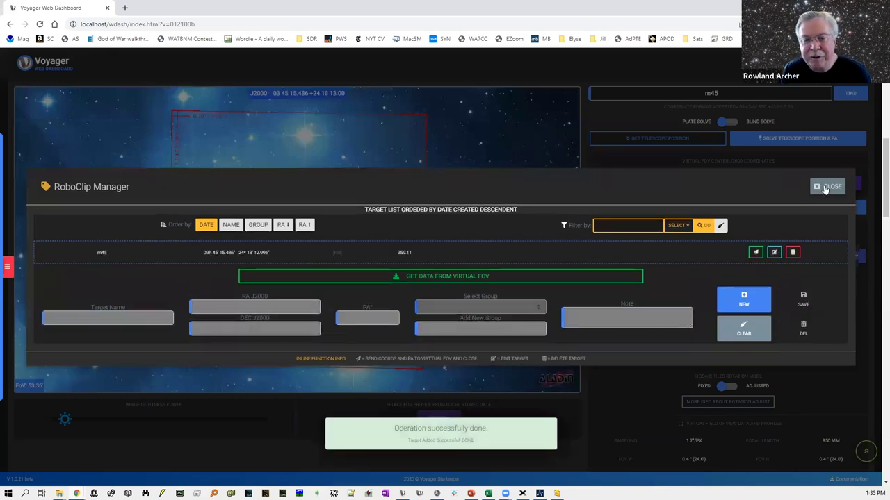
left_click(827, 187)
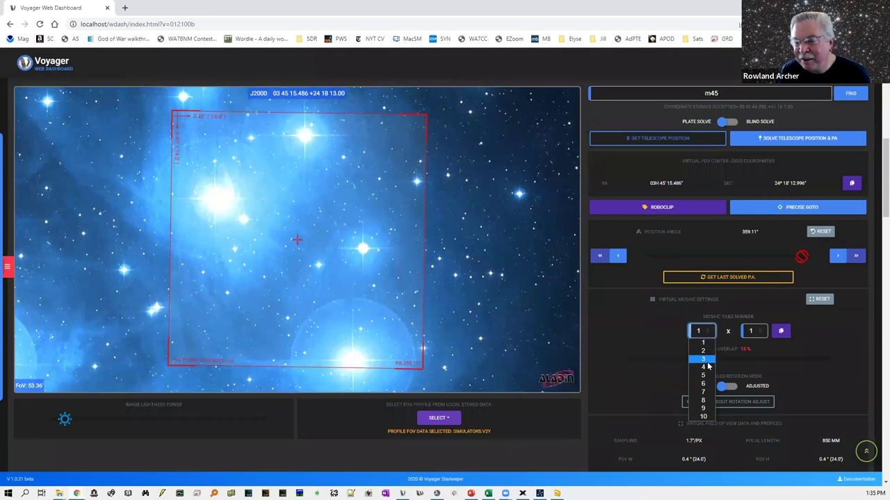
Set the virtual mosaic to 2 x 2 tiles and recentre it at RA 03h 46' 22.451", DEC 24° 12' 07.902".
left_click(703, 351)
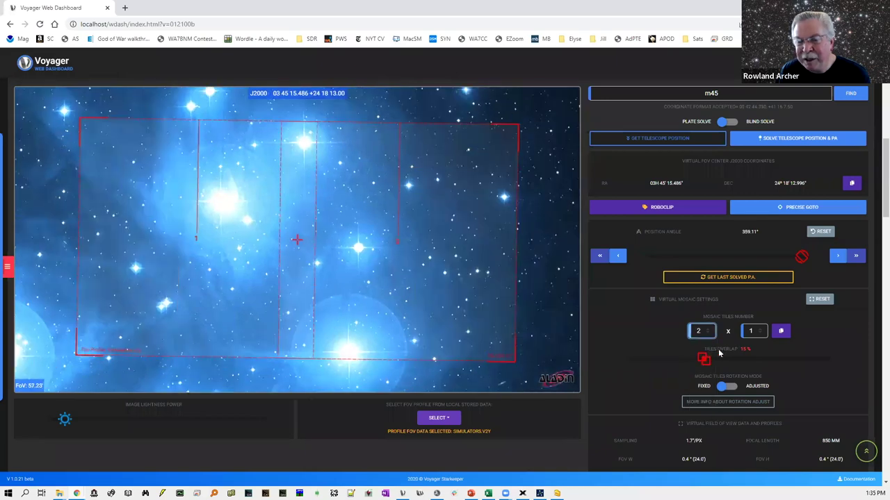
left_click(754, 331)
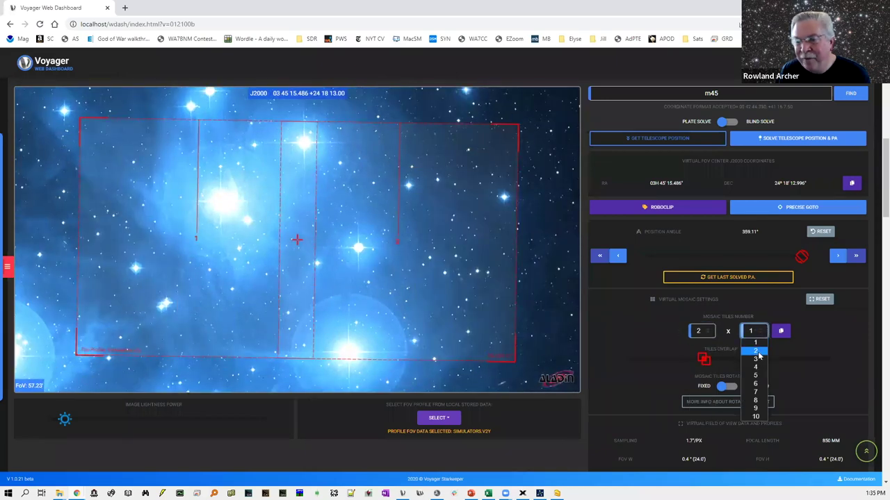
left_click(755, 351)
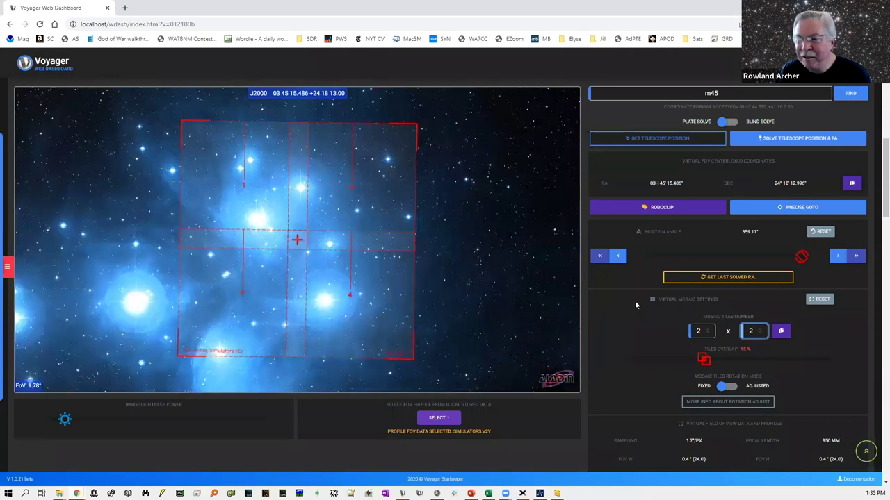
left_click_drag(391, 266, 479, 242)
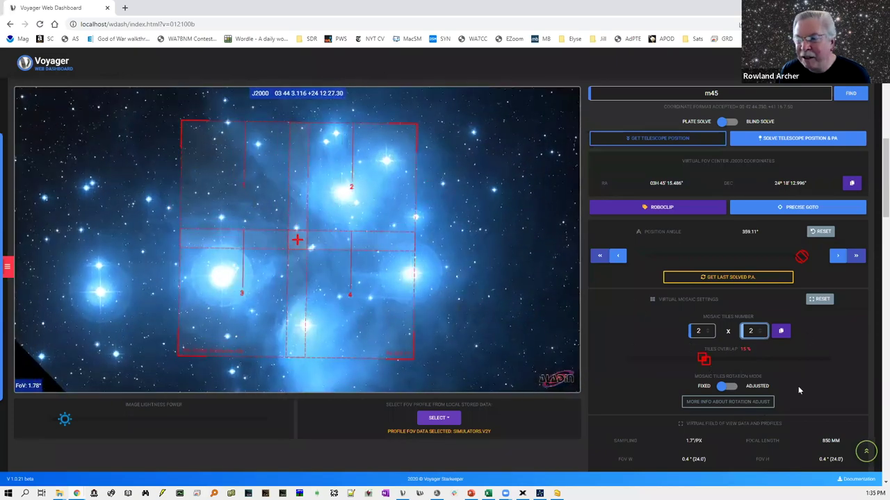
Enlarge the virtual mosaic to 3 x 3 tiles.
left_click(702, 331)
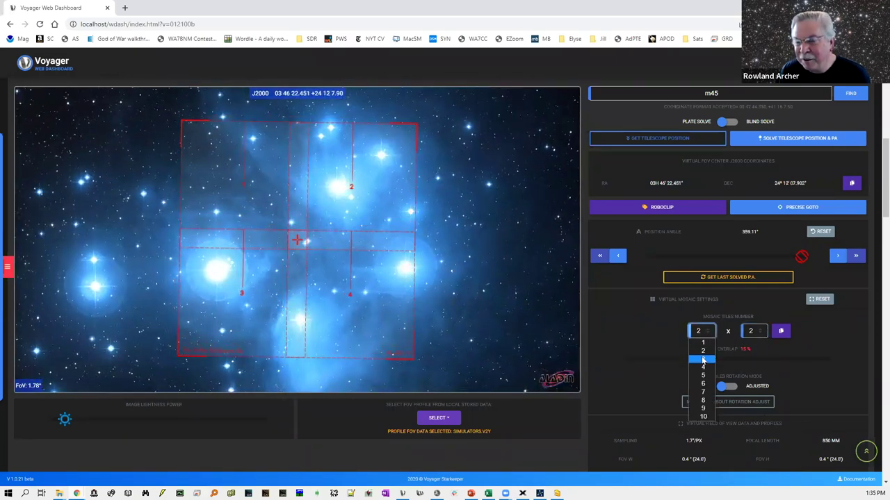
left_click(702, 359)
left_click(765, 332)
left_click(755, 358)
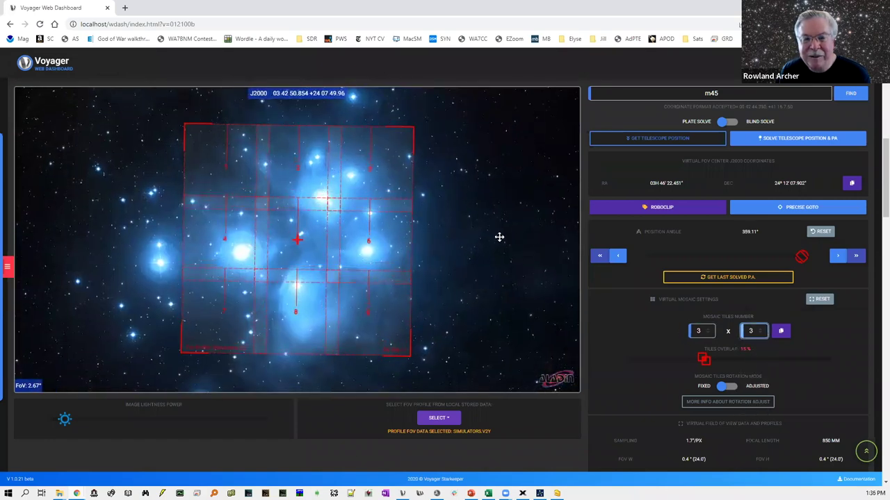
Enlarge the virtual mosaic to 4 x 4 tiles and recentre it at RA 03h 47' 05.124", DEC 24° 07' 45.96".
left_click(761, 333)
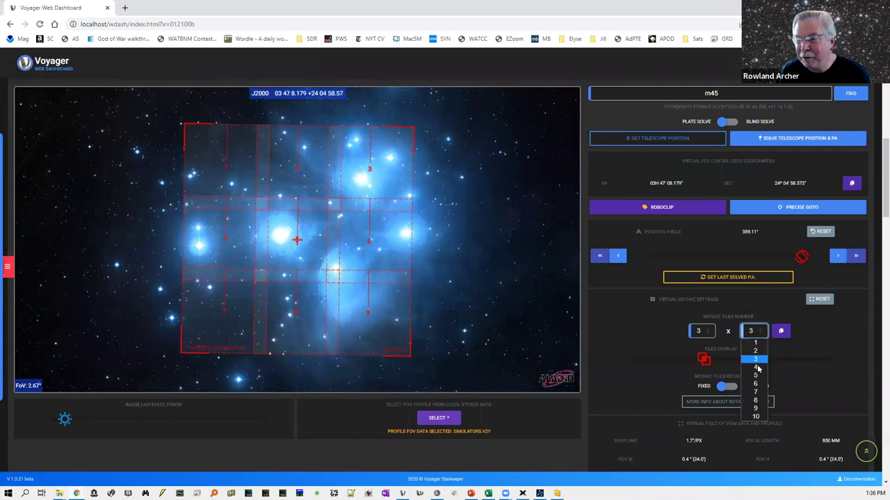
left_click(758, 368)
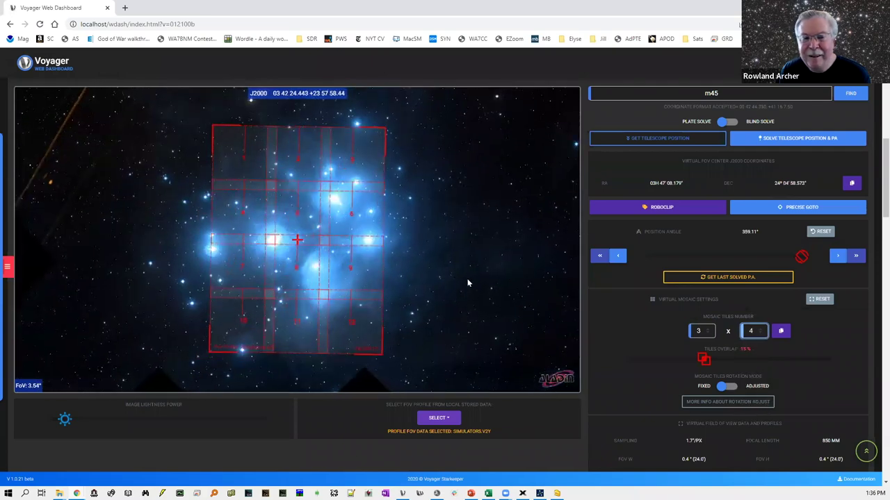
left_click(702, 332)
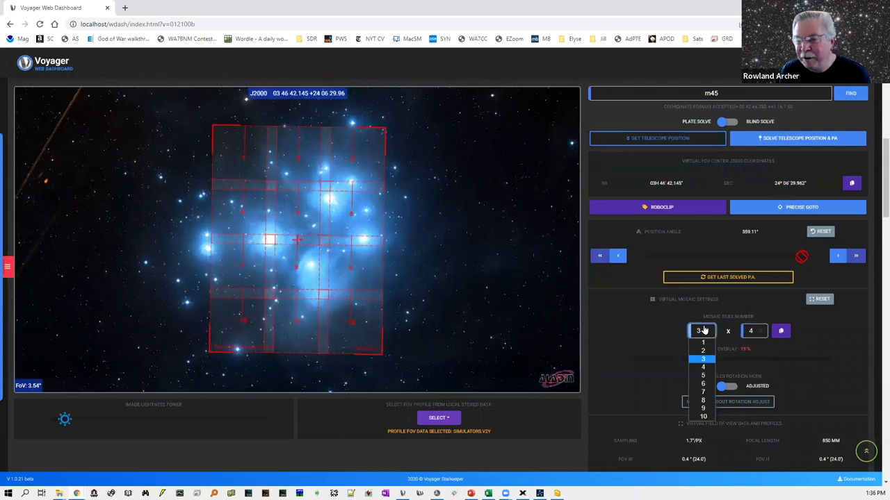
left_click(701, 370)
left_click_drag(445, 258, 463, 256)
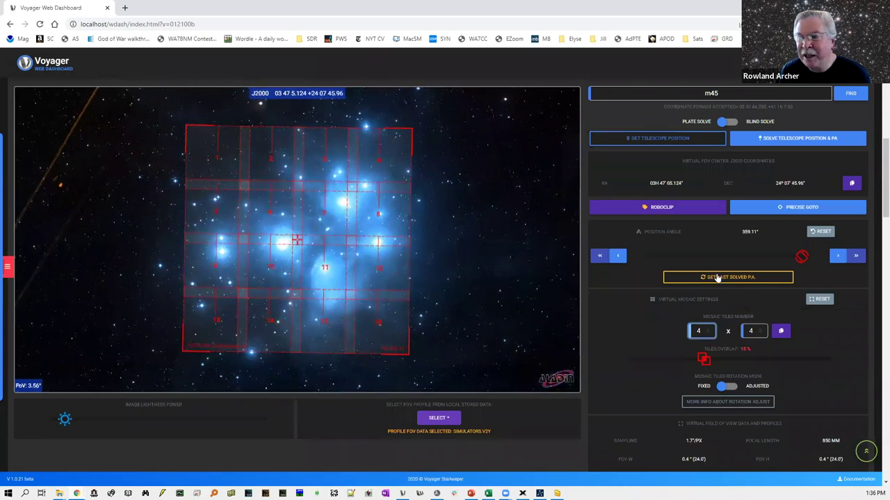
Load the virtual FOV's 4 x 4 mosaic data into a RoboClip target and name it M45 Mosaic.
left_click(693, 209)
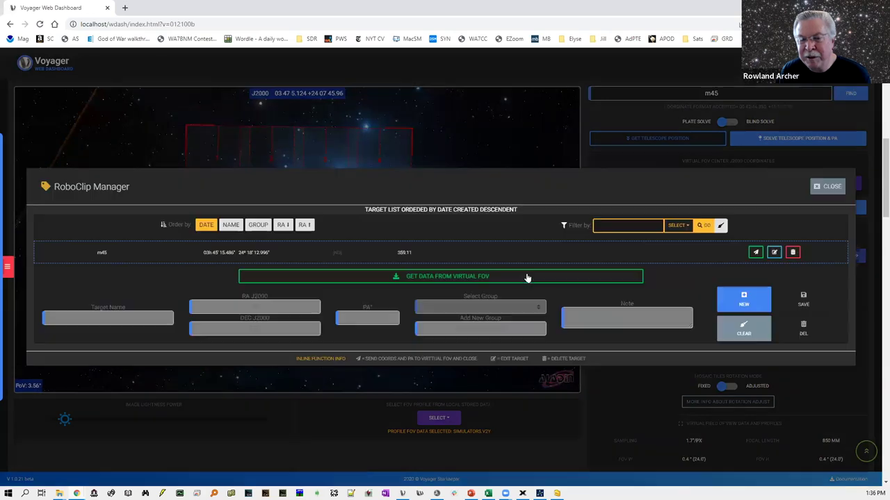
left_click(527, 276)
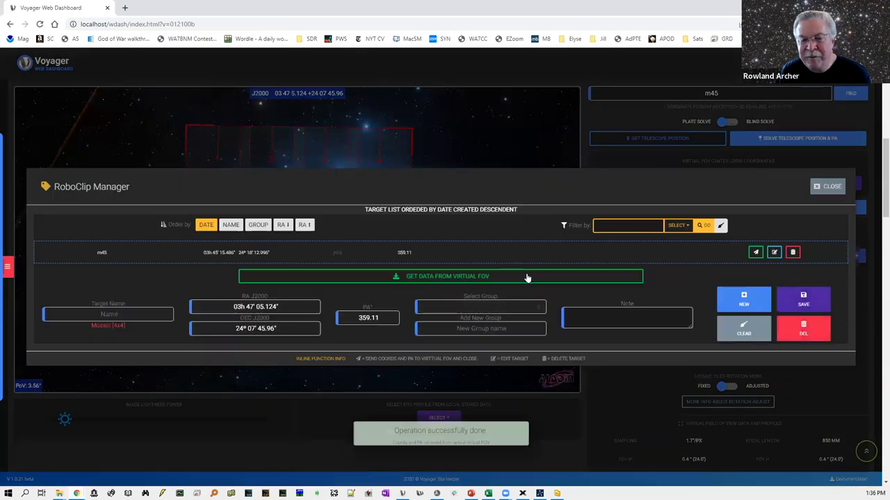
left_click(125, 317)
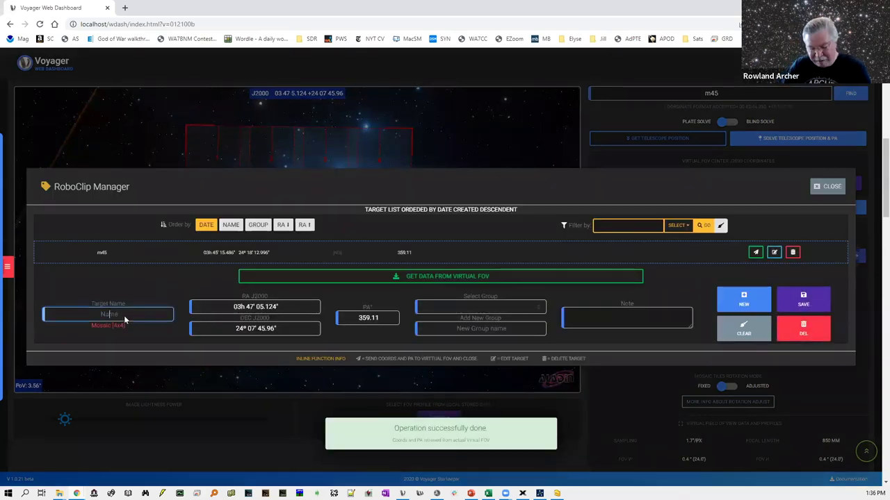
type("M45 Mosaic")
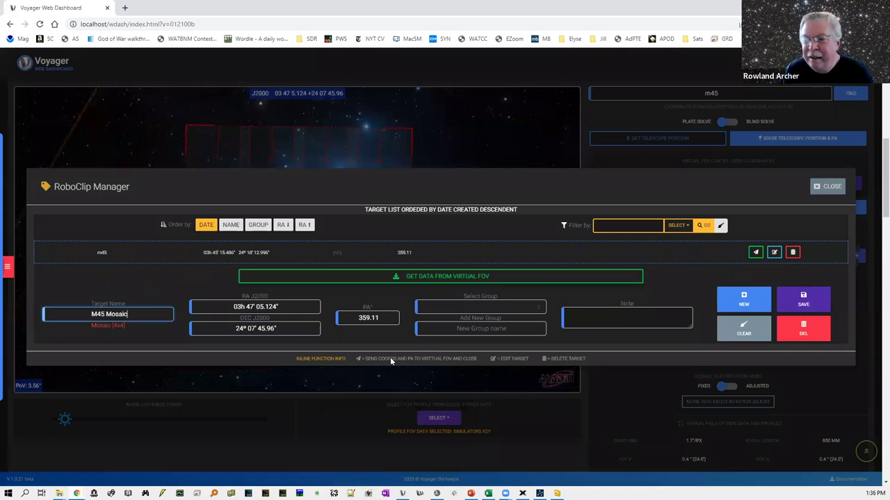
Assign the target to a new group Mosaics with the note "My M45 Mosaic", save it and close the RoboClip Manager.
left_click(532, 308)
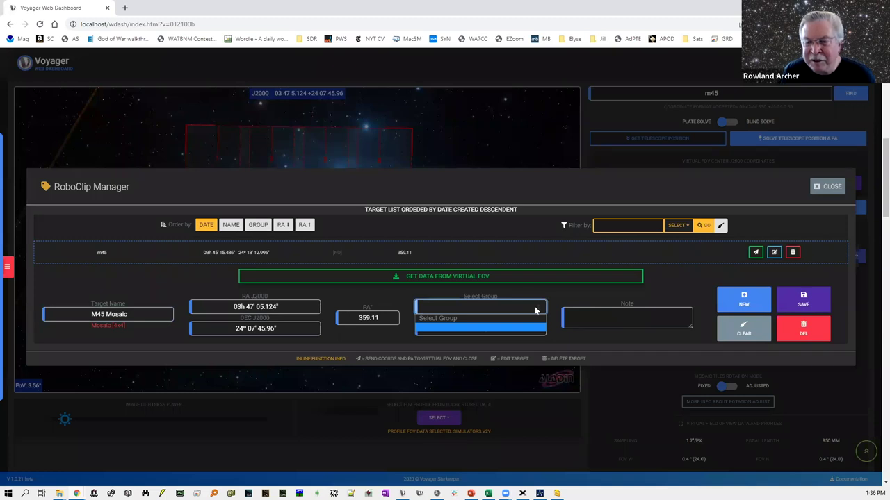
left_click(535, 311)
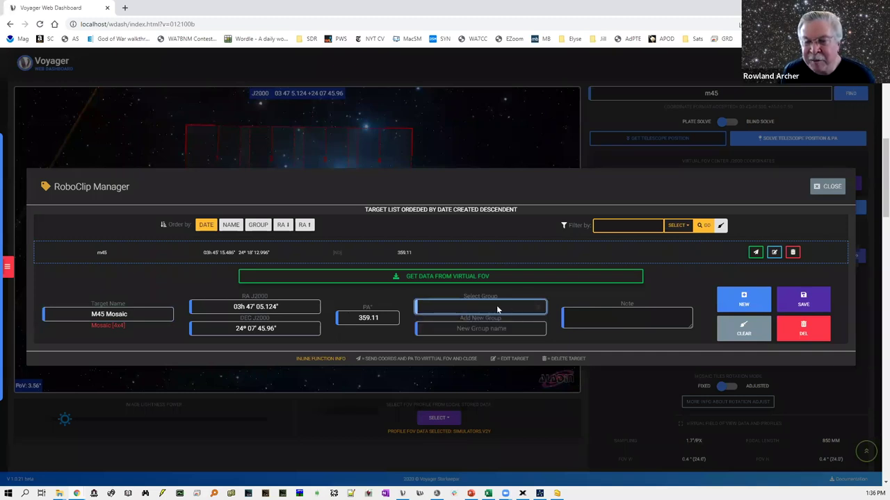
left_click(474, 328)
type("Mosaics")
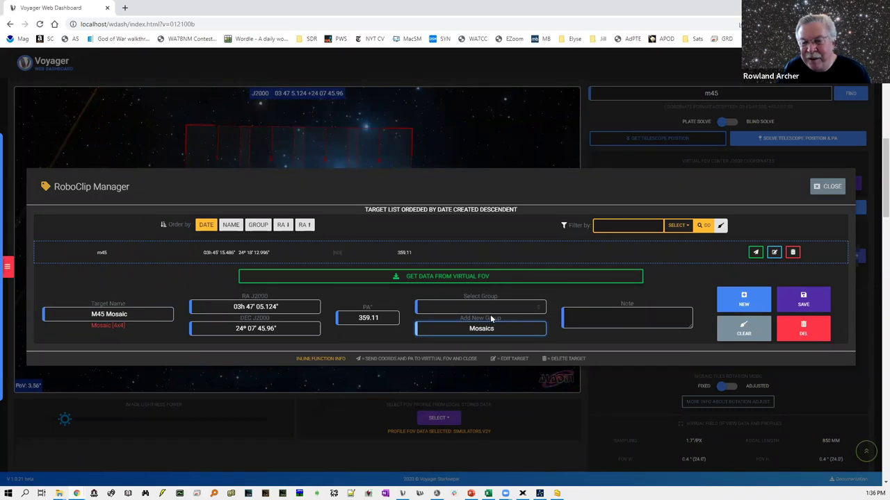
left_click(612, 318)
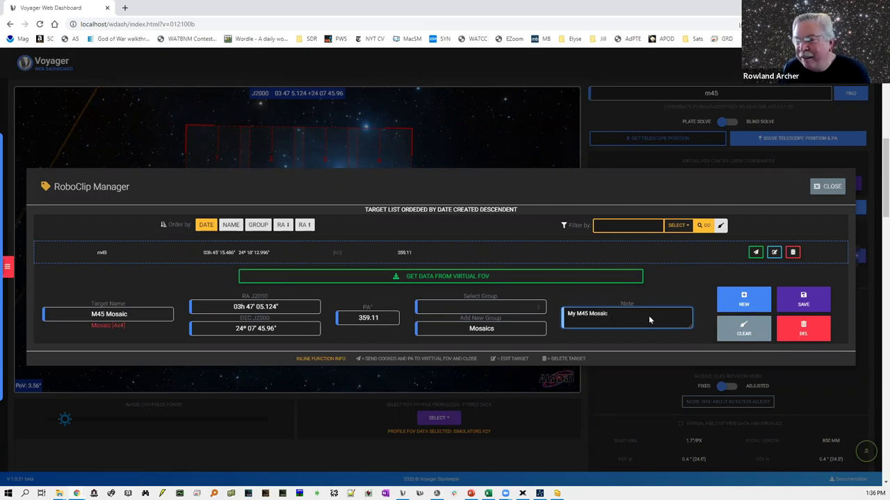
left_click(803, 299)
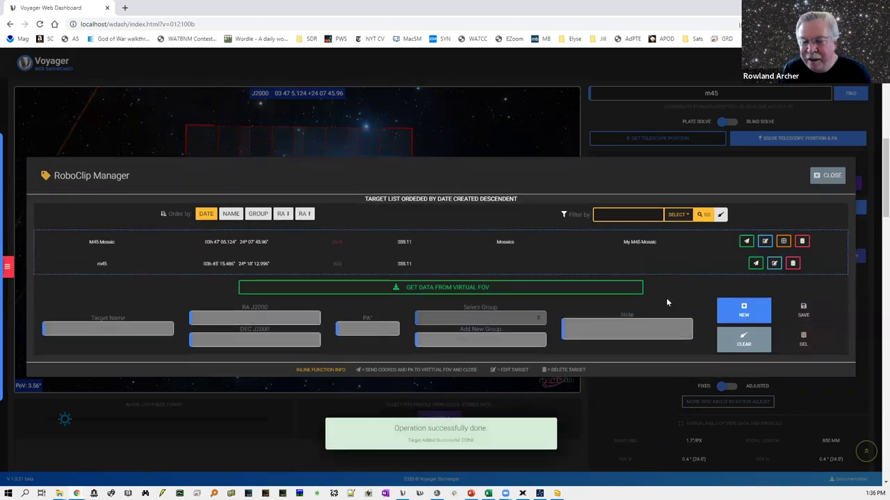
left_click(828, 176)
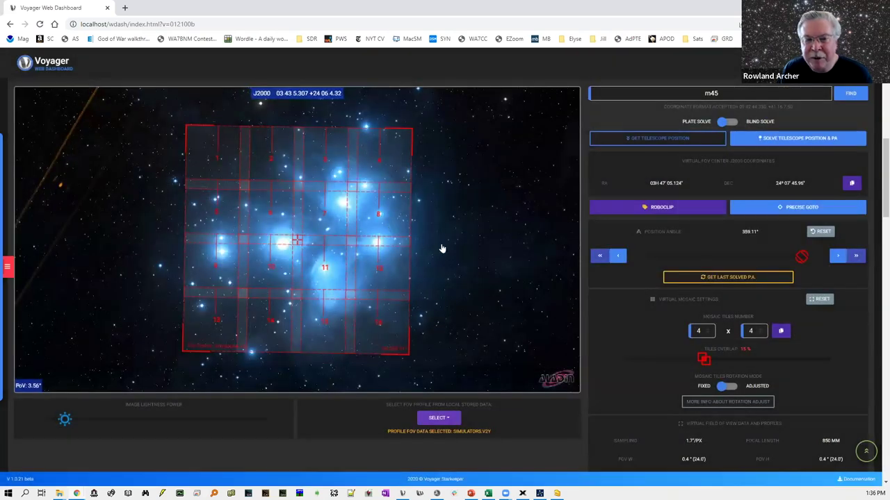
Review the dashboard's imaging, camera, progress, focuser and autoguide panels, ending at the Connection and Environment panels.
scroll(640, 272, "down", 1)
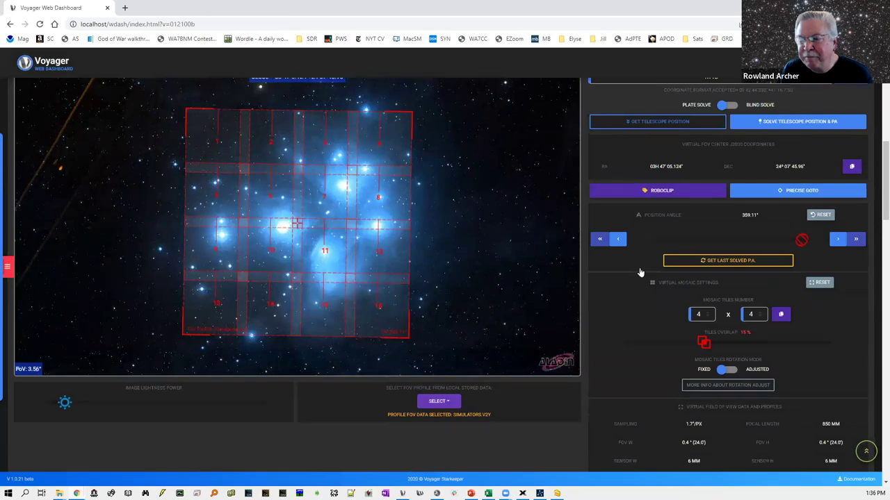
scroll(640, 273, "down", 8)
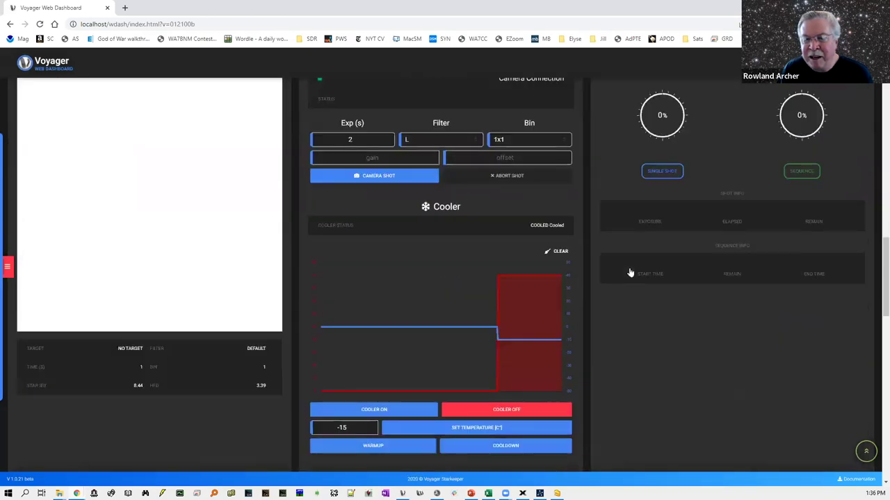
scroll(630, 272, "down", 5)
scroll(644, 306, "down", 3)
scroll(643, 304, "up", 3)
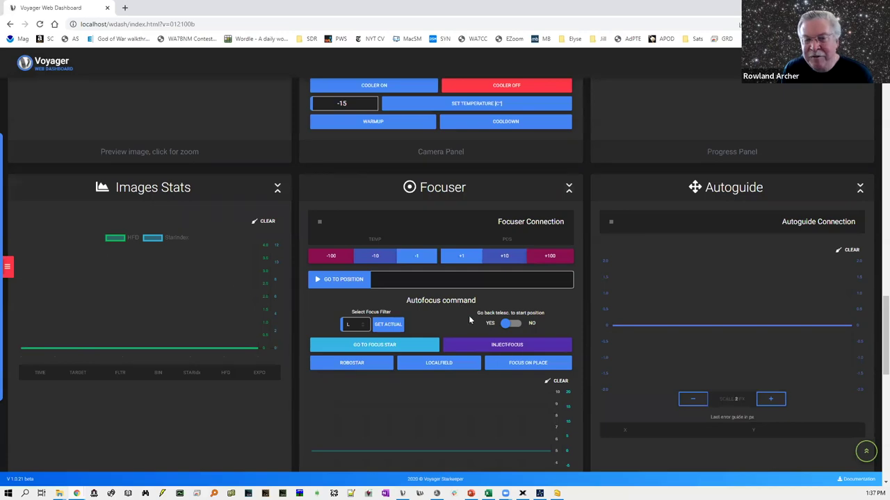
scroll(470, 320, "up", 6)
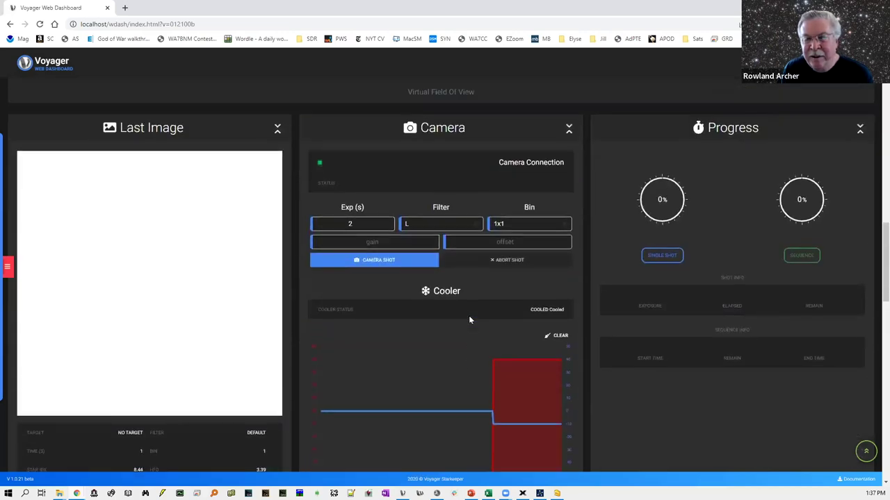
scroll(470, 320, "up", 10)
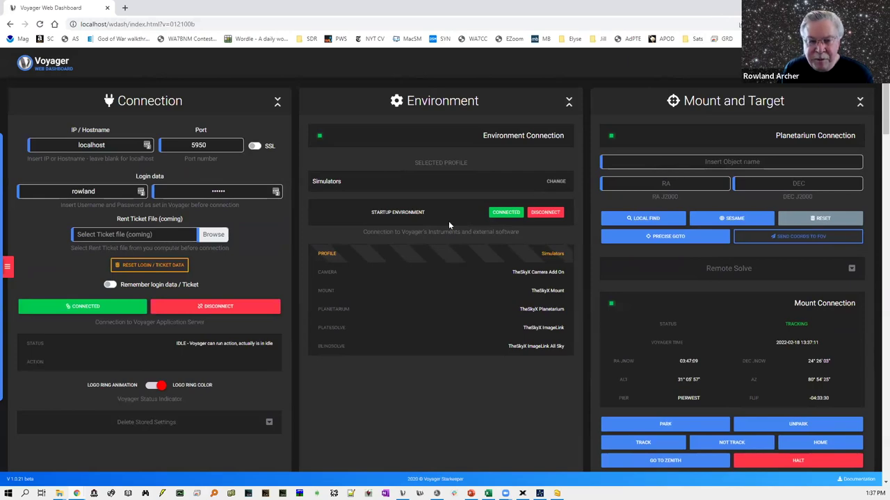
Switch to the Voyager desktop application, load m45 from RoboClip as the OnTheFly target and run Precise Pointing to its coordinates.
key("alt+Tab")
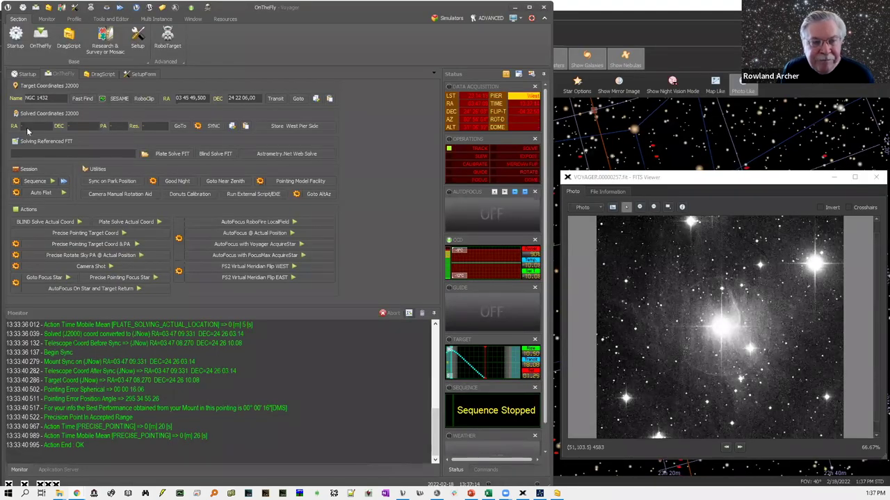
left_click(146, 98)
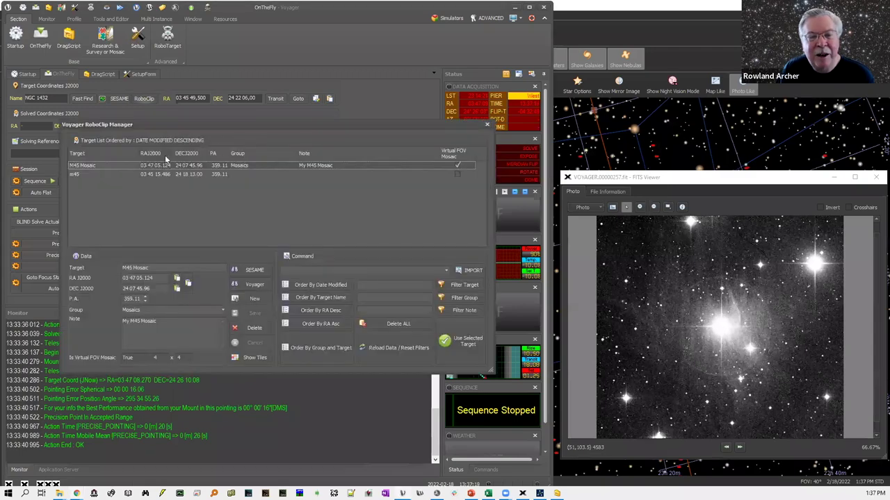
left_click(150, 175)
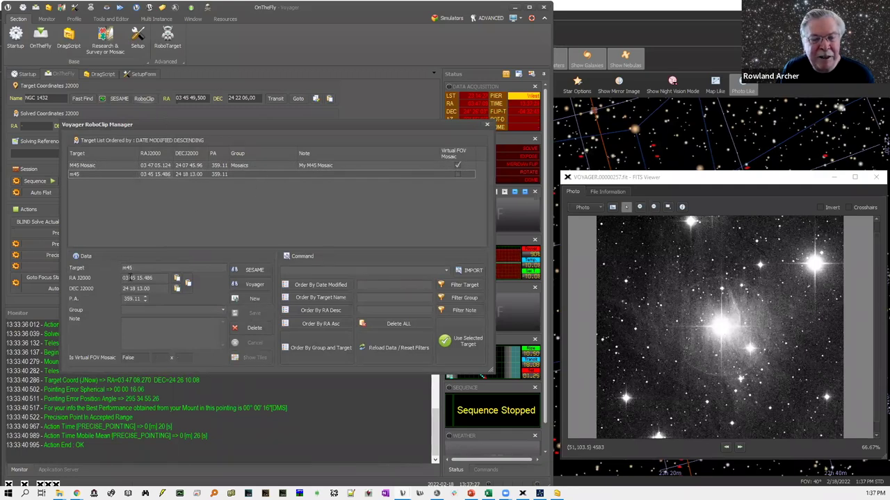
left_click(462, 341)
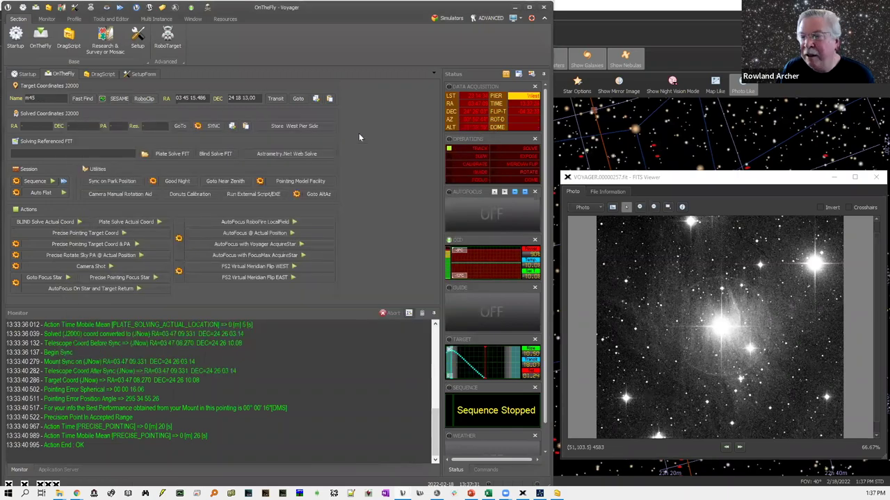
left_click(124, 232)
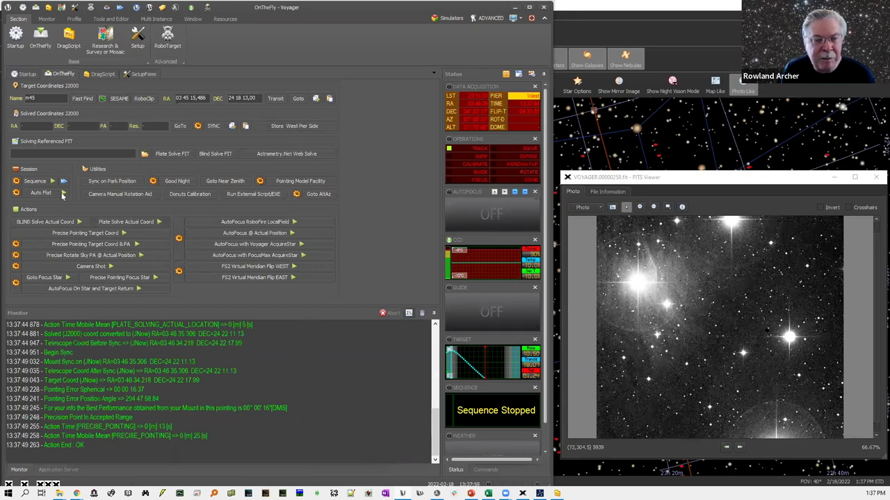
Open the sequence configuration and load the m45 target from RoboClip, including its 359.11° rotation.
left_click(16, 181)
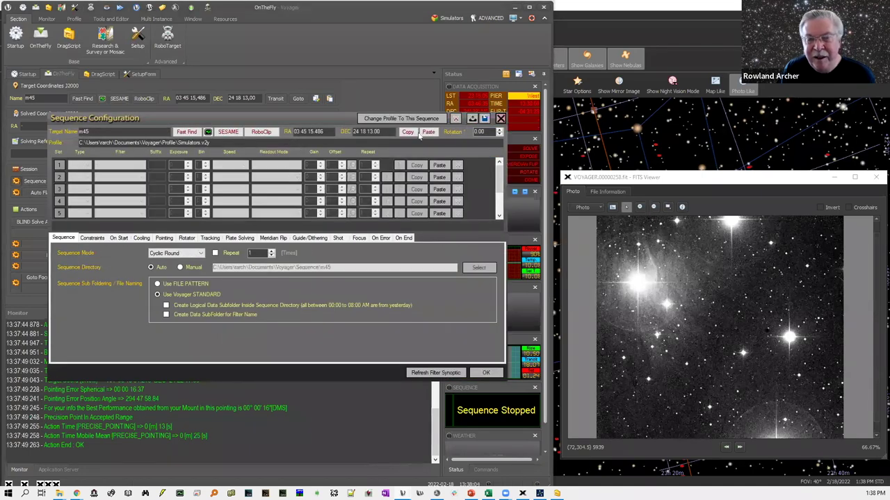
left_click_drag(213, 117, 241, 91)
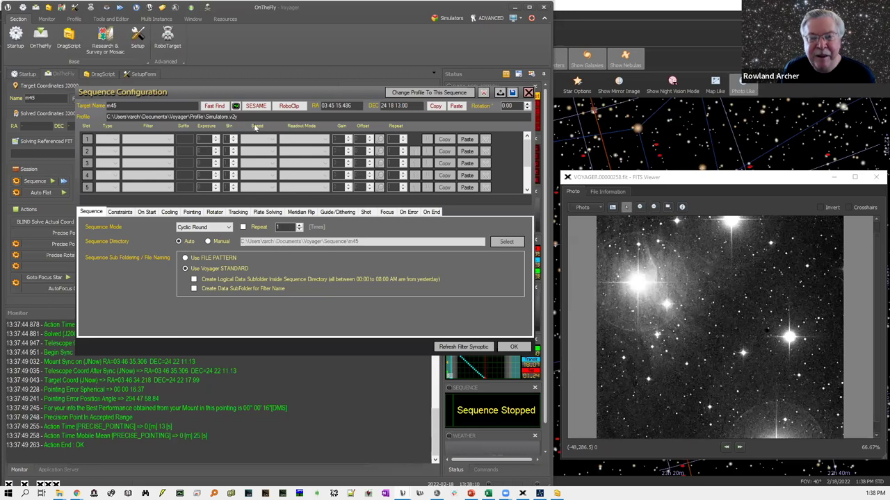
left_click(296, 107)
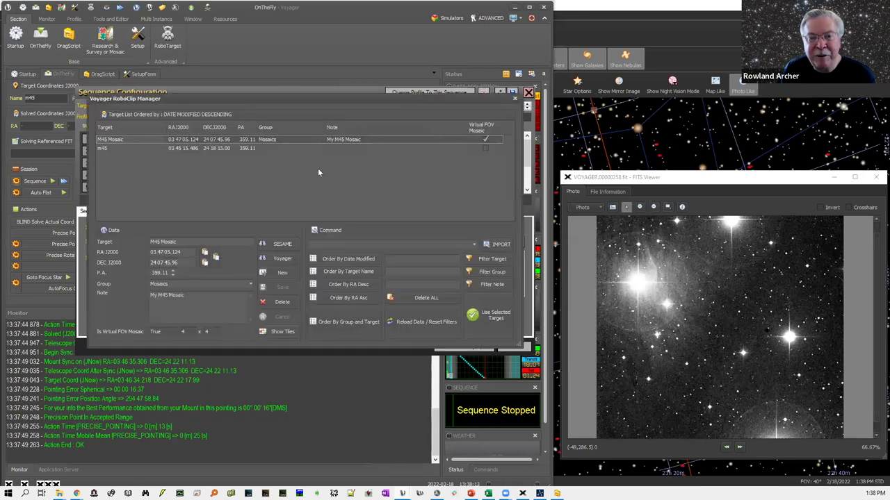
left_click(157, 149)
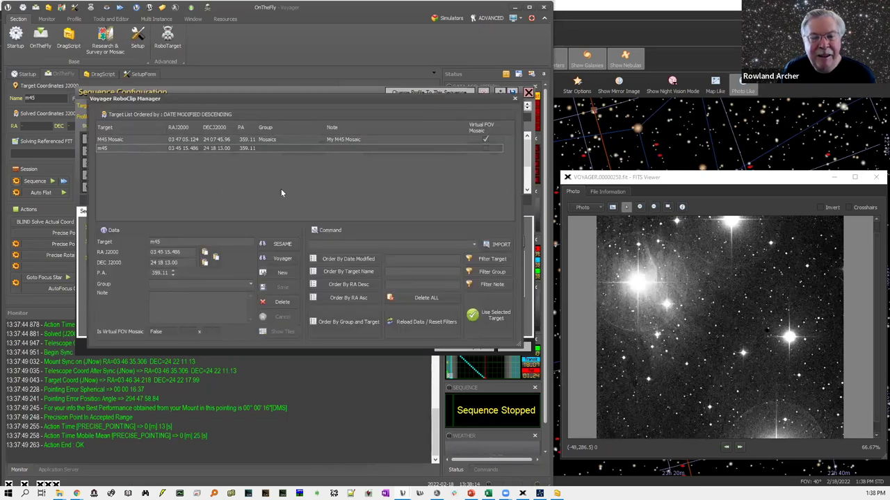
left_click(488, 316)
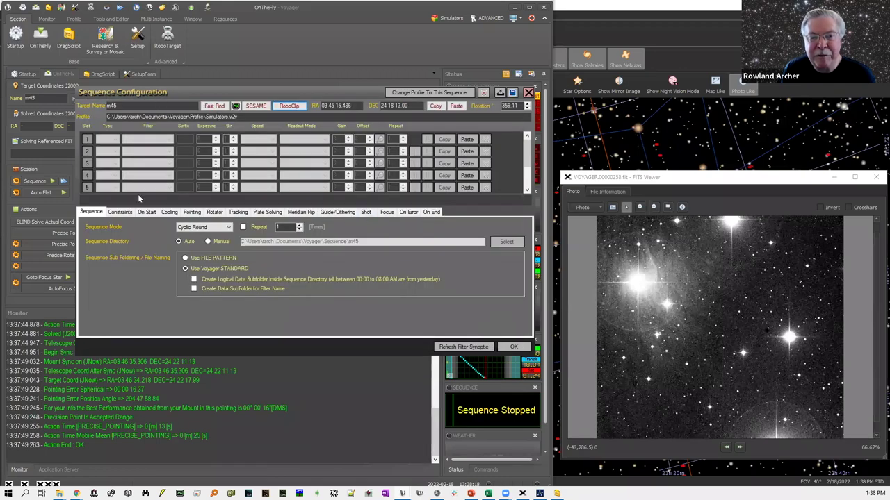
Enable sequence slot 1 as Light frames with filter L, exposure 2 and 4 repeats.
left_click(86, 139)
left_click(116, 139)
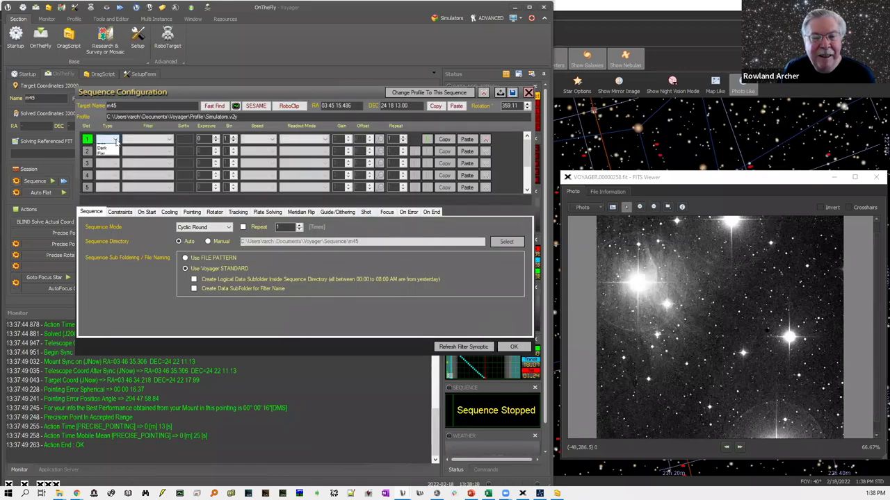
left_click(108, 144)
left_click(164, 139)
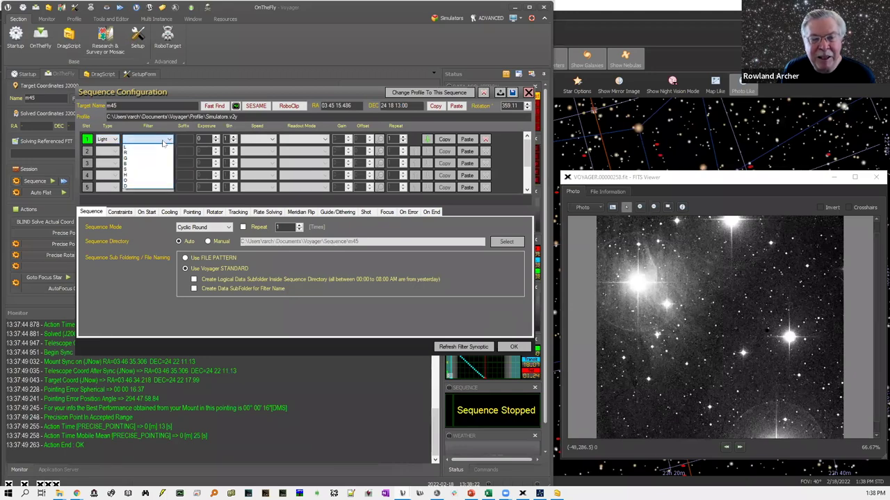
left_click(132, 146)
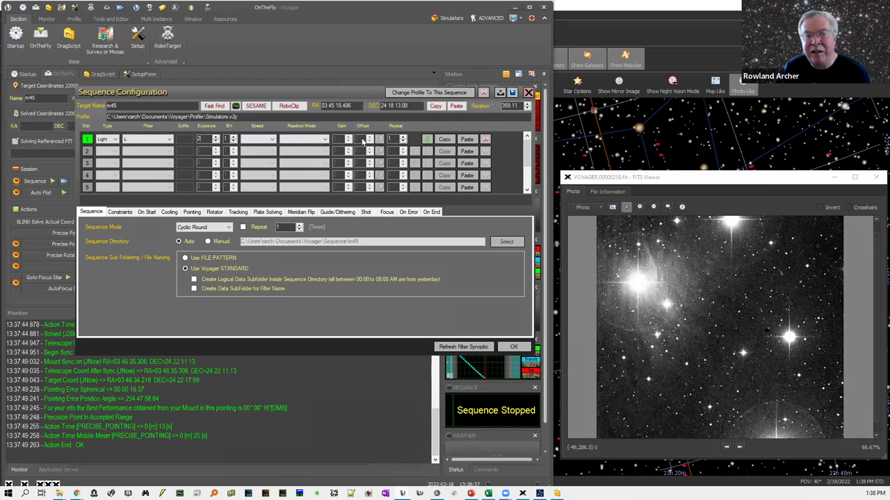
left_click(403, 138)
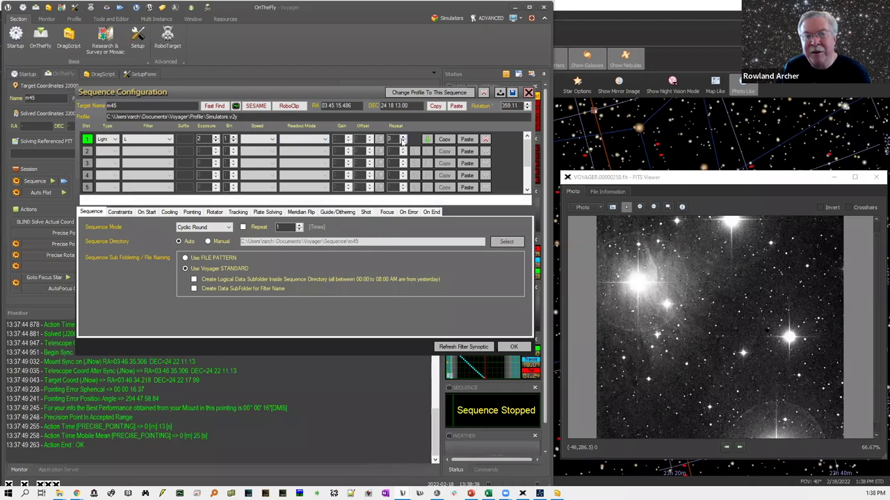
Copy slot 1's settings into slot 2 and set slot 2's filter to R.
left_click(444, 139)
left_click(467, 151)
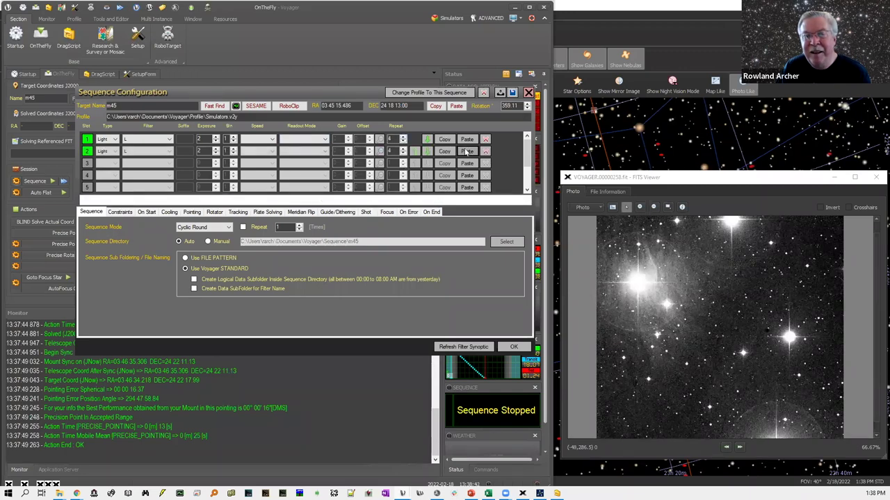
left_click(149, 151)
left_click(150, 164)
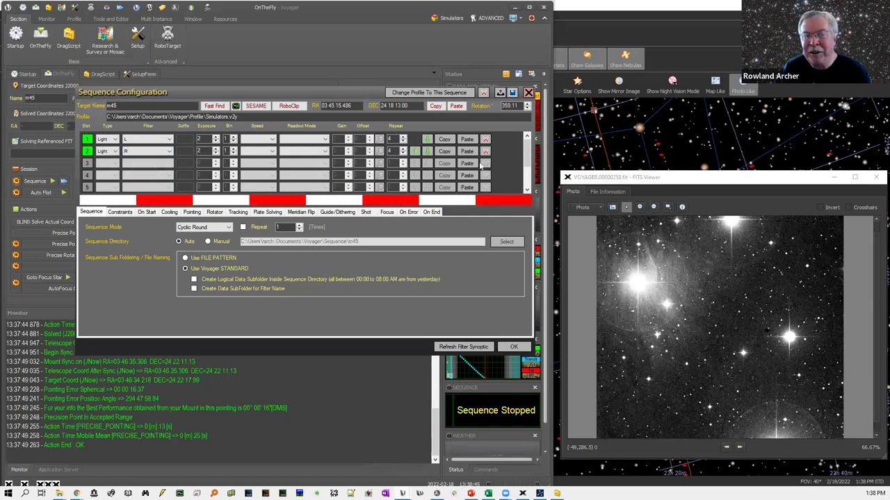
Copy slot 2's settings into sequence slot 3 and set slot 3's filter to G.
left_click(445, 151)
left_click(466, 163)
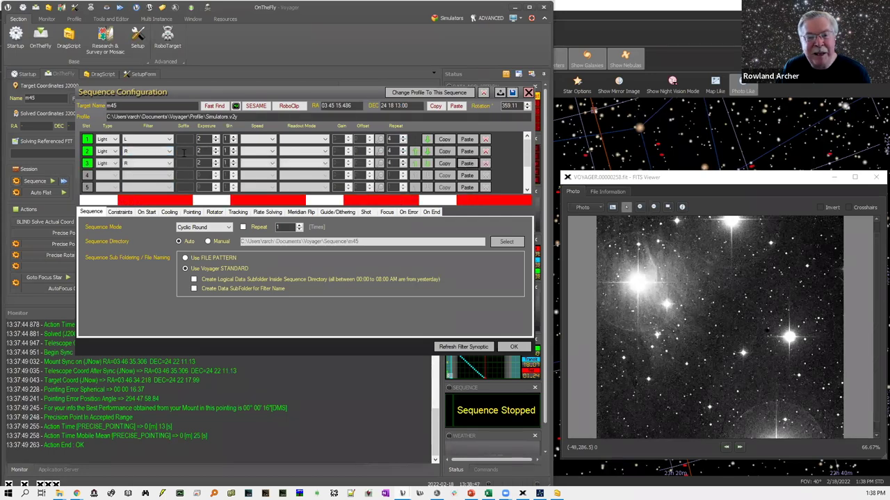
left_click(147, 163)
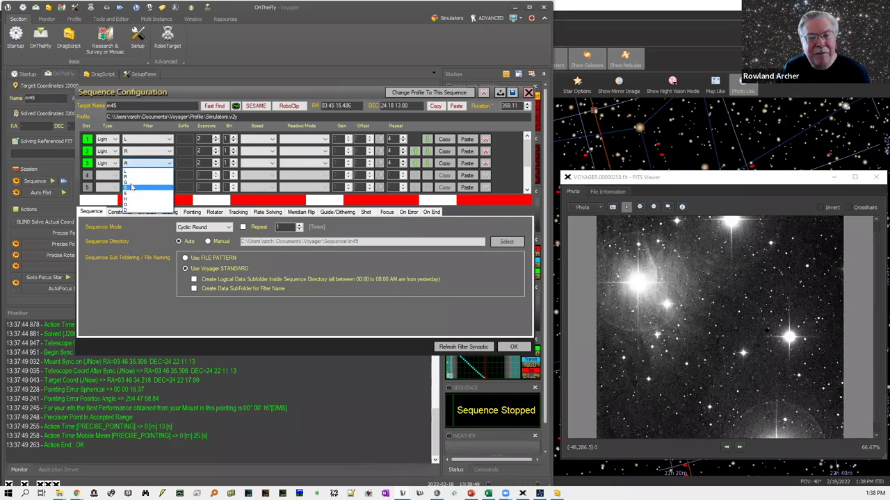
left_click(131, 188)
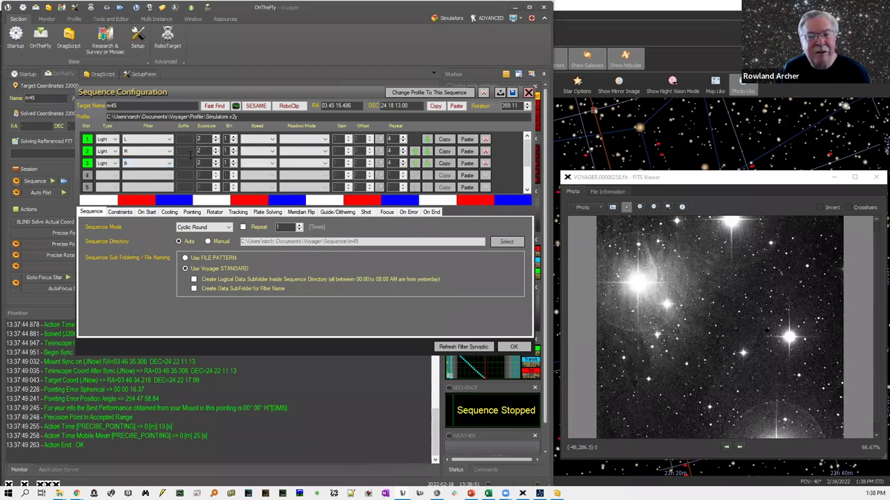
left_click(148, 163)
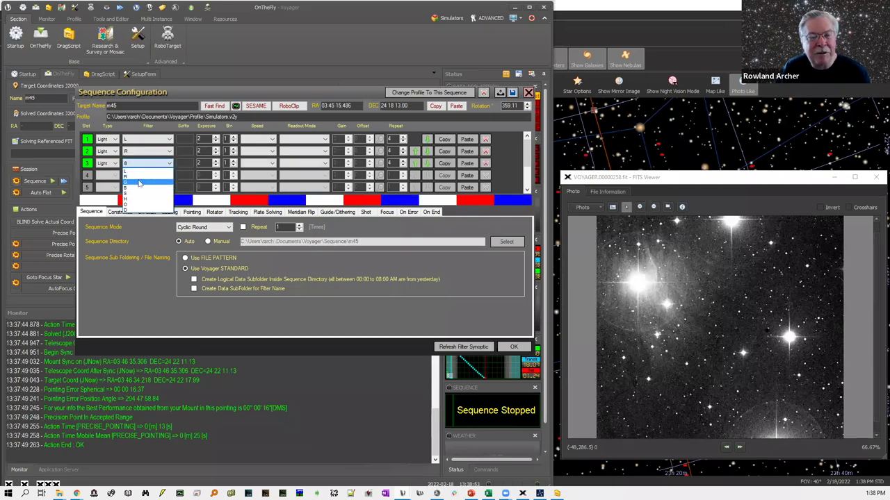
left_click(142, 182)
Copy slot 3's settings into sequence slot 4 and set slot 4's filter to B.
left_click(445, 164)
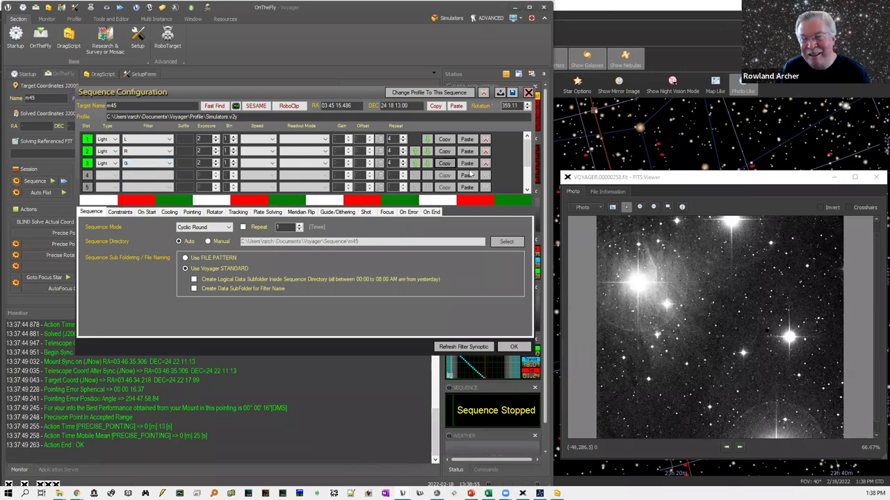
left_click(466, 175)
left_click(134, 175)
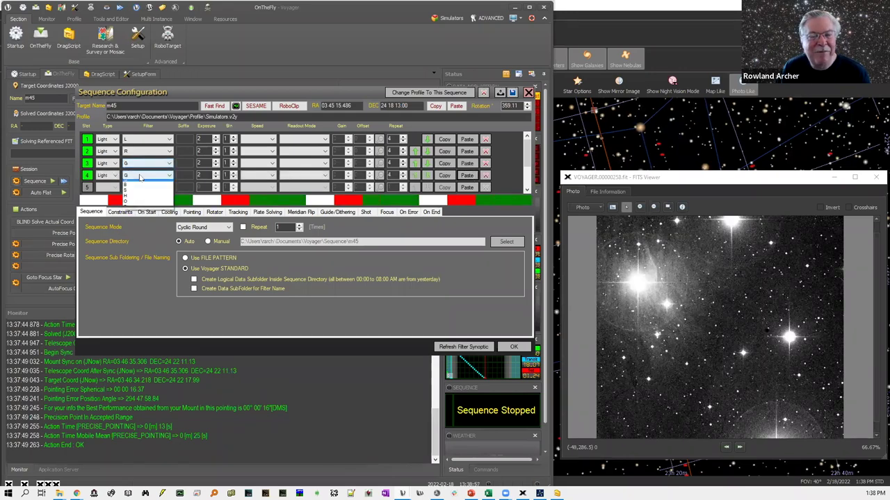
left_click(138, 202)
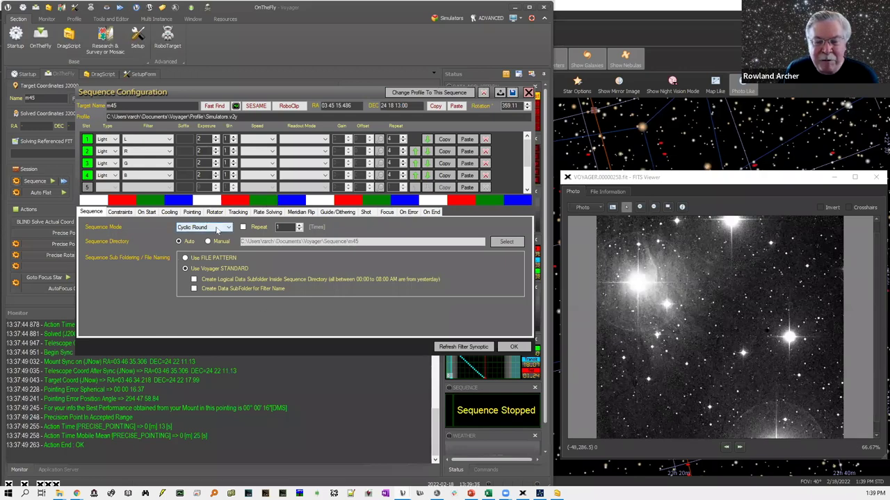
Set the sequence mode to Group By Slot and enable repeating the sequence 2 times.
left_click(217, 228)
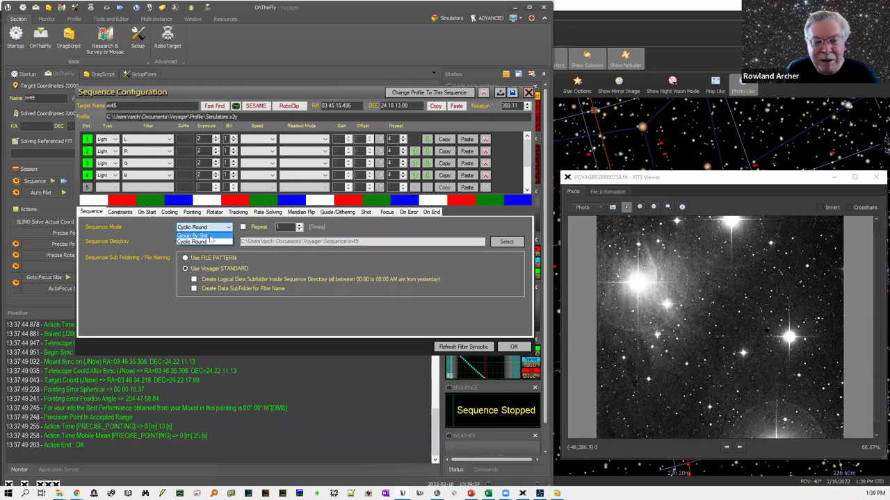
left_click(207, 240)
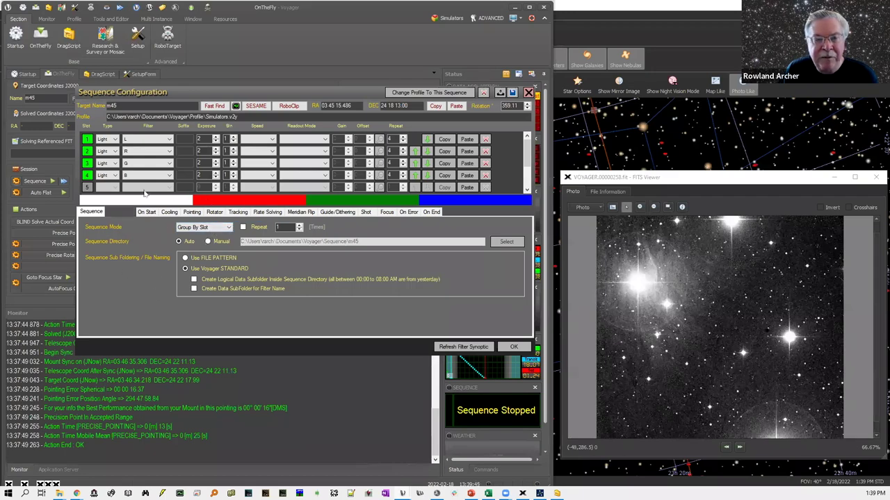
left_click(243, 227)
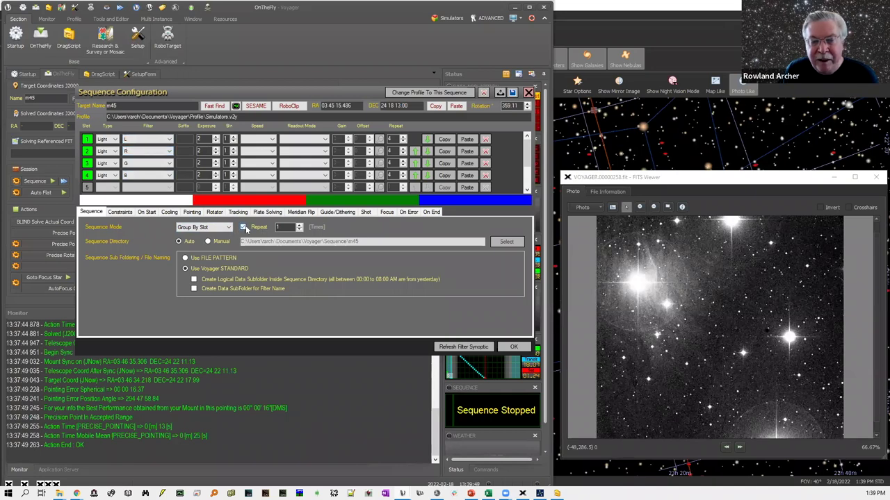
left_click(299, 226)
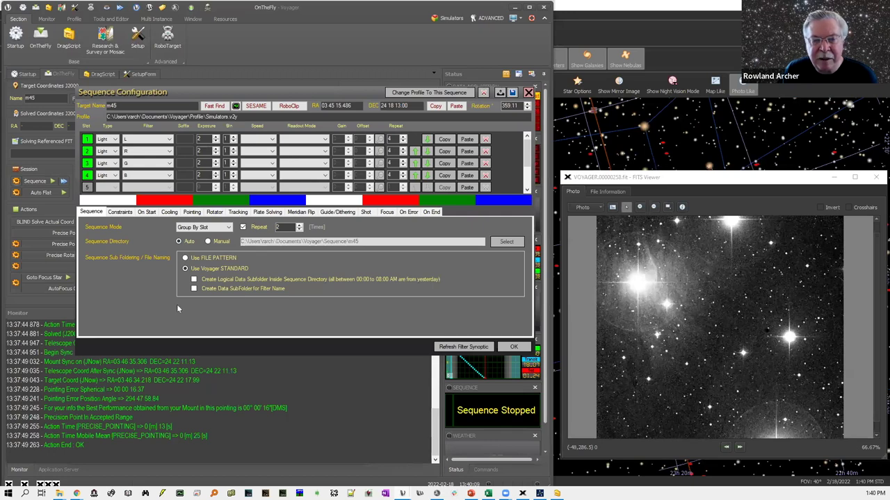
Constrain the sequence to exit when the target is below 5 degrees altitude, and enable Point Target On Start.
left_click(120, 212)
left_click(144, 228)
key("Tab")
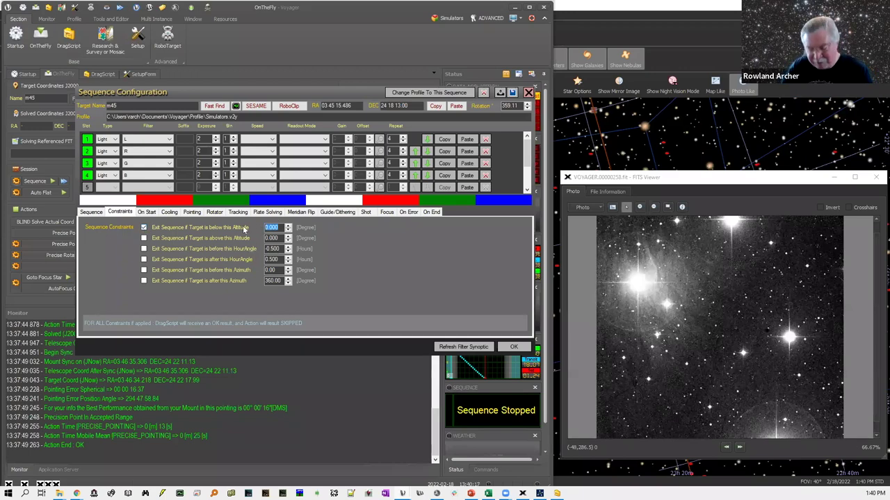
type("10")
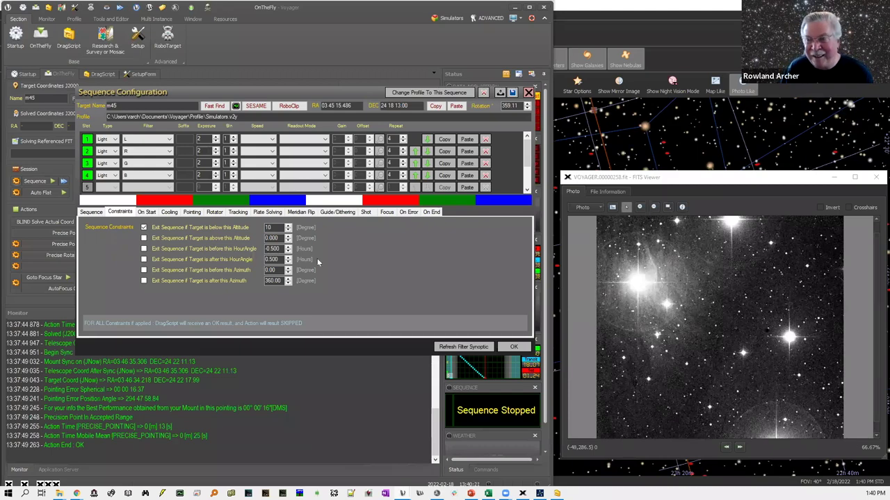
key("BackSpace")
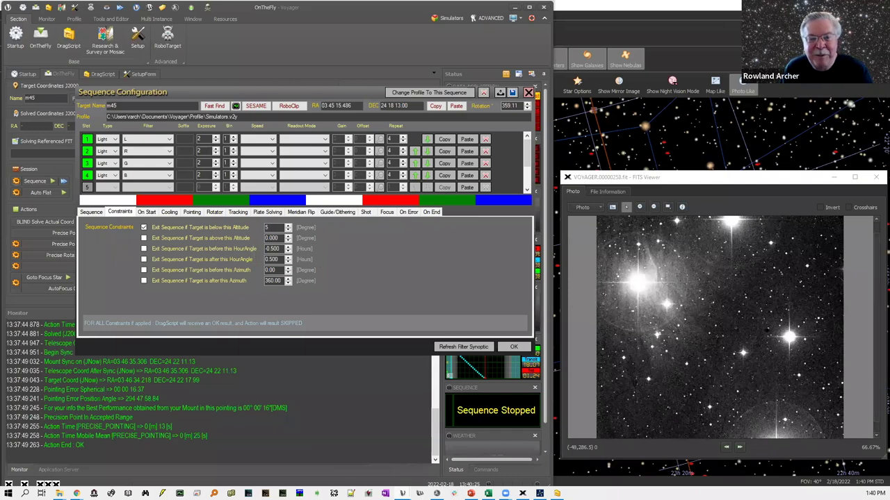
left_click(152, 213)
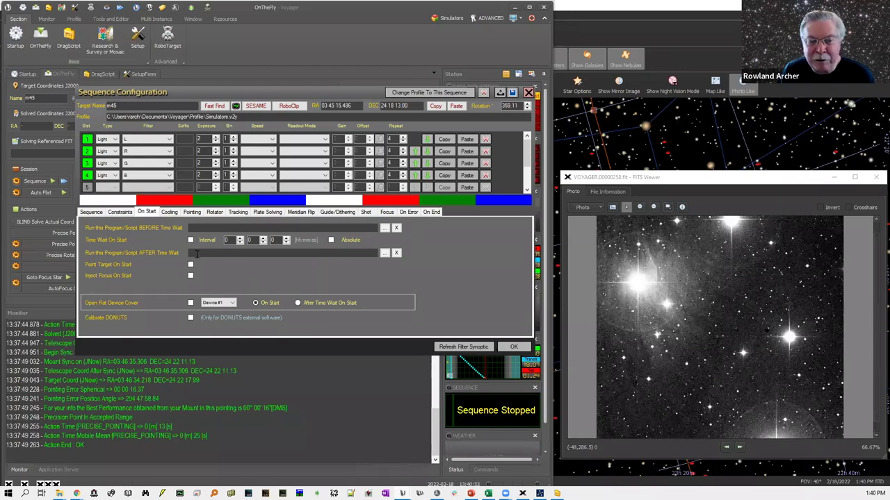
left_click(144, 264)
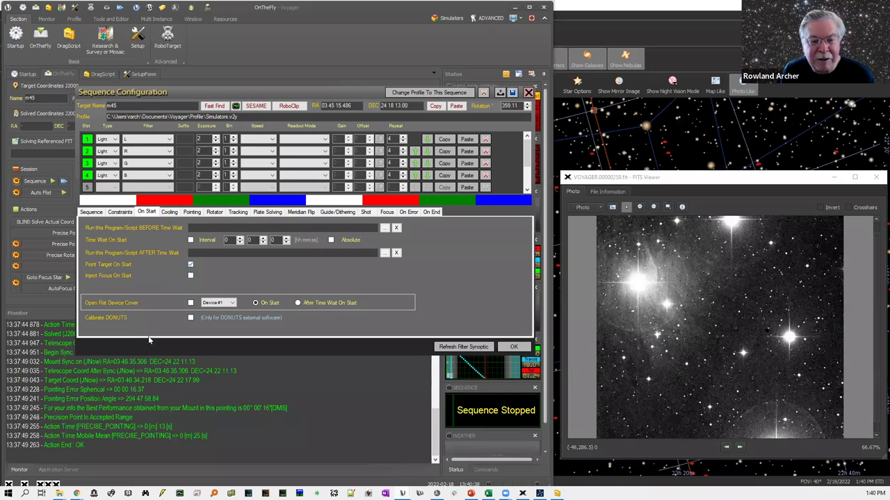
Review the sequence's cooling, pointing, rotator, tracking and plate solving settings.
left_click(170, 212)
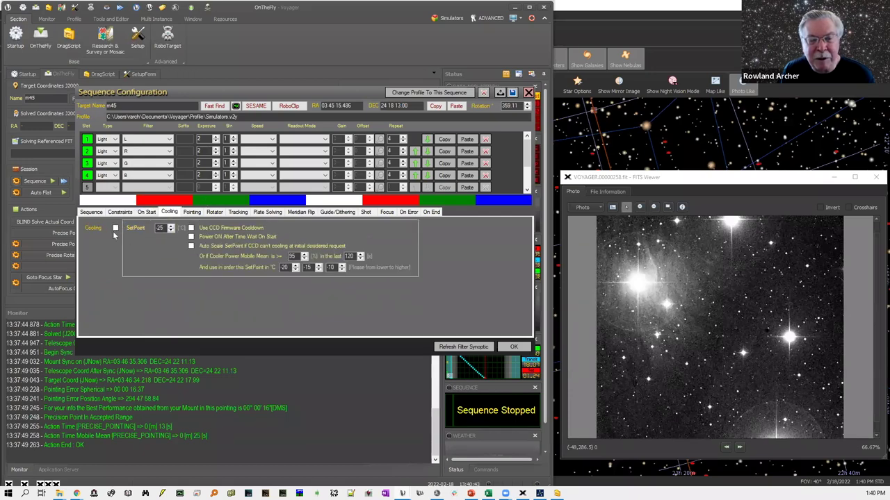
left_click(197, 214)
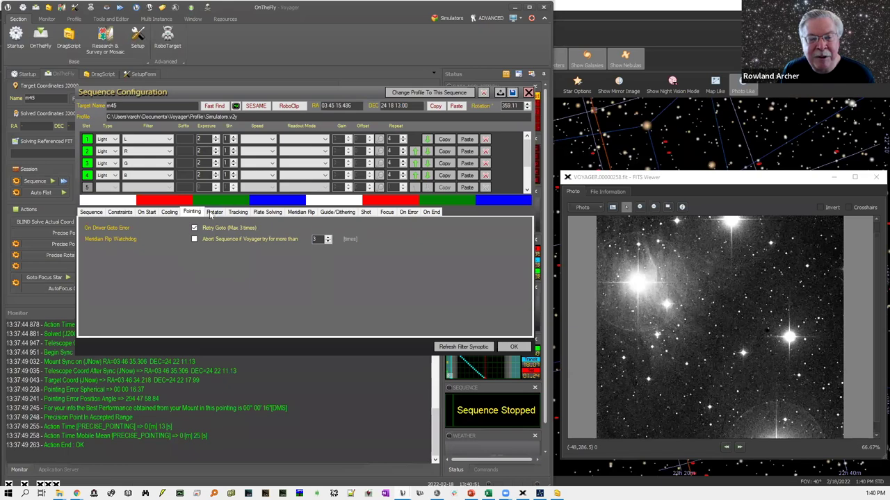
left_click(215, 213)
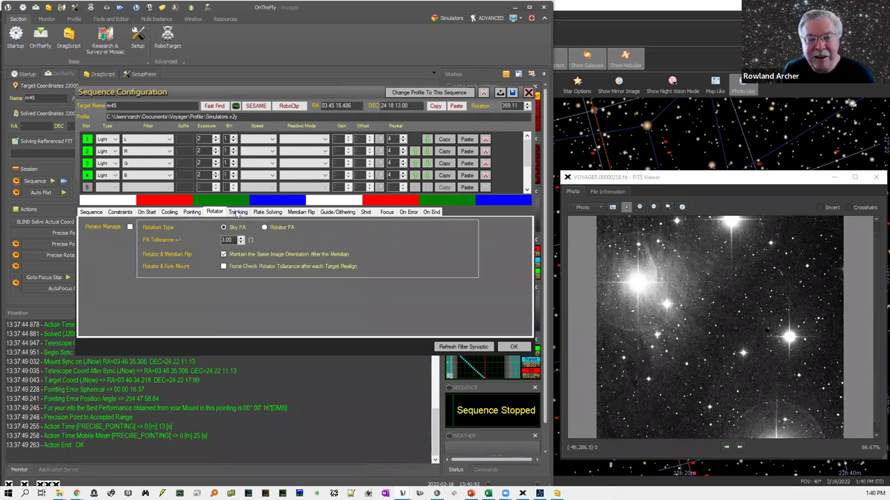
left_click(238, 212)
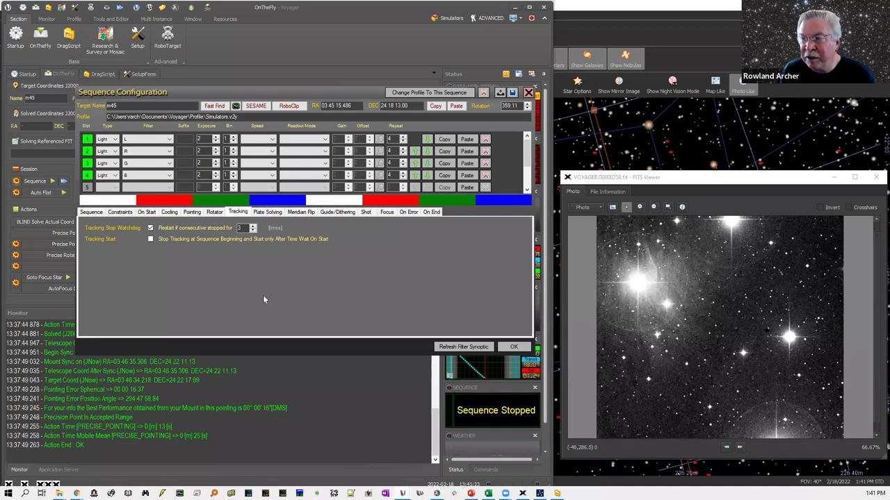
left_click(268, 212)
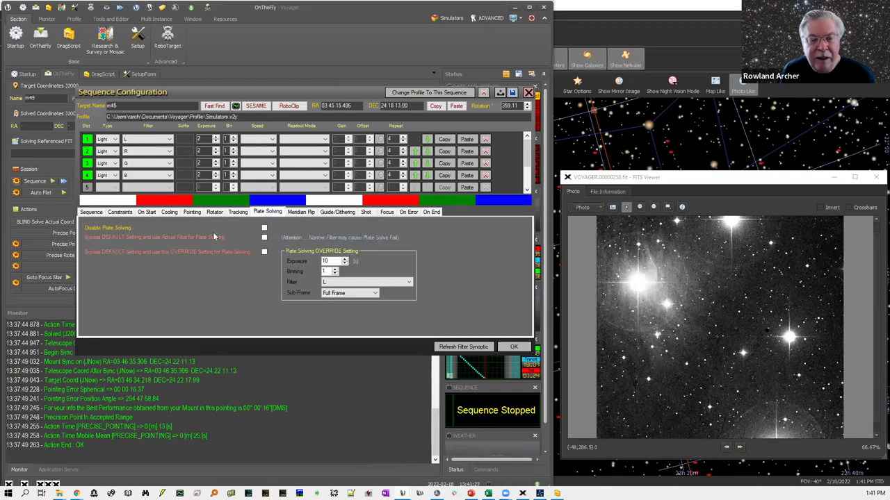
Set the meridian flip mode to Manage and review the guiding, dithering and shot settings.
left_click(301, 212)
left_click(344, 230)
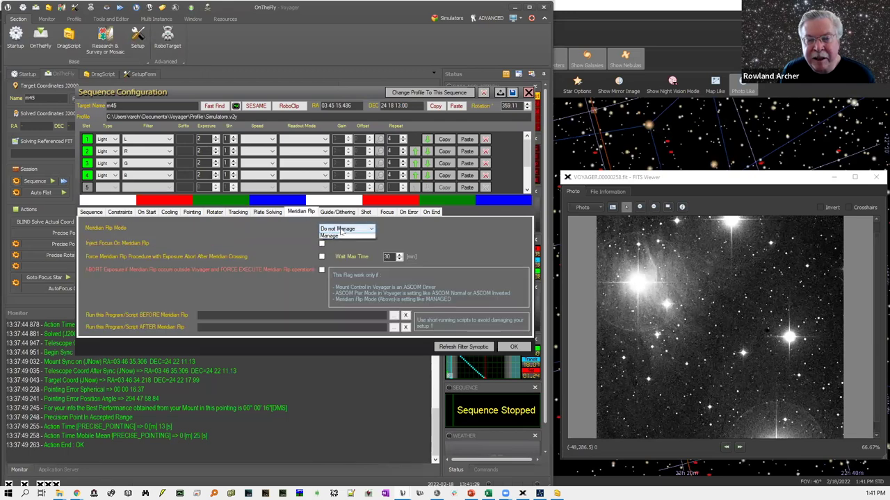
left_click(345, 250)
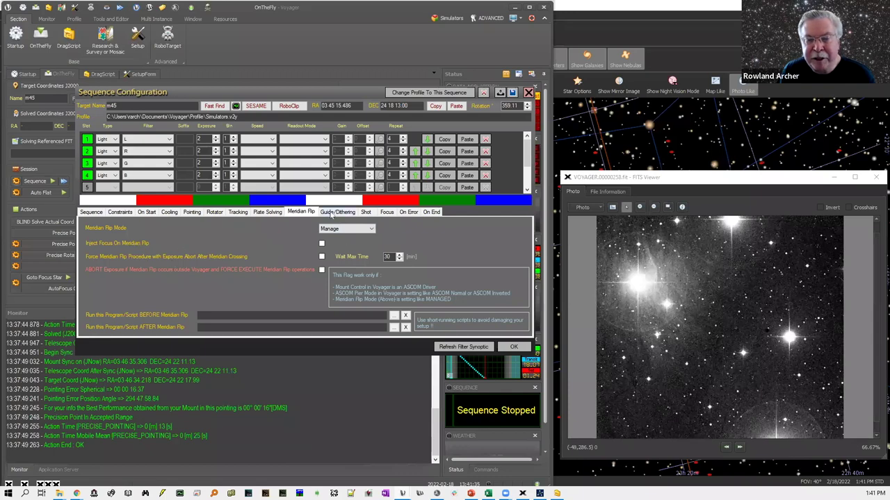
left_click(332, 214)
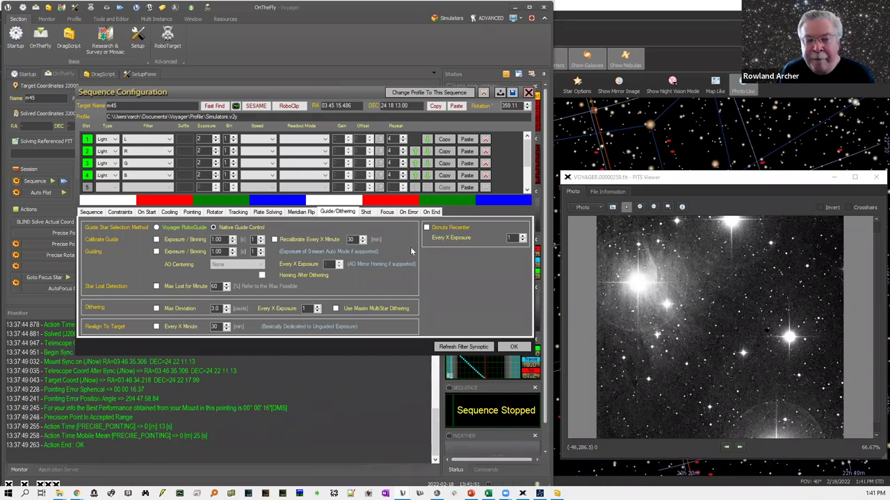
left_click(367, 213)
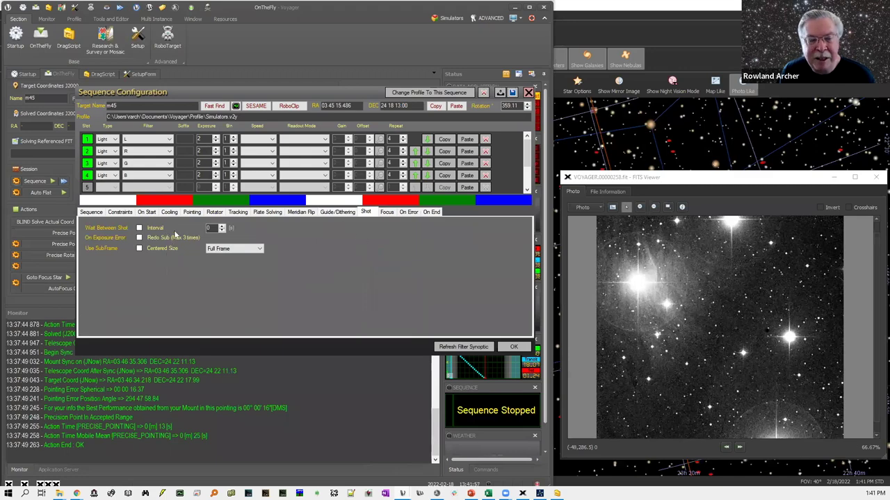
Try the Focus By Slot and 30-minute focus triggers for the sequence, and clear both.
left_click(386, 212)
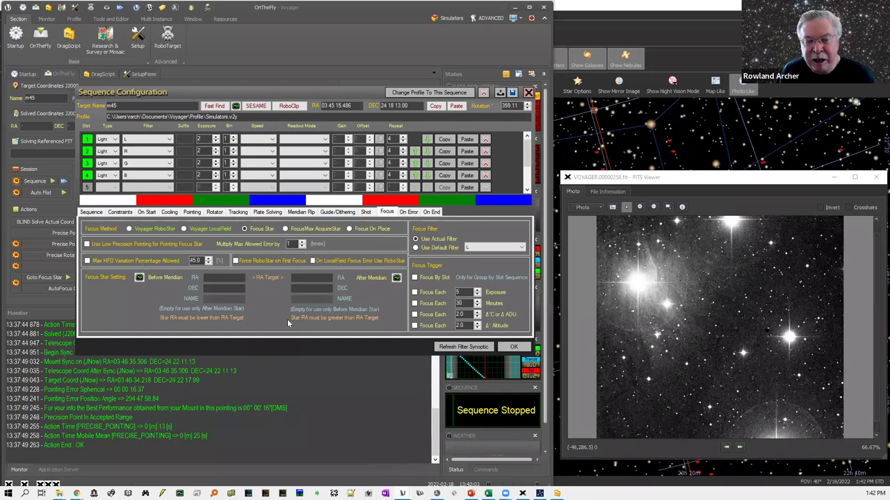
left_click(415, 293)
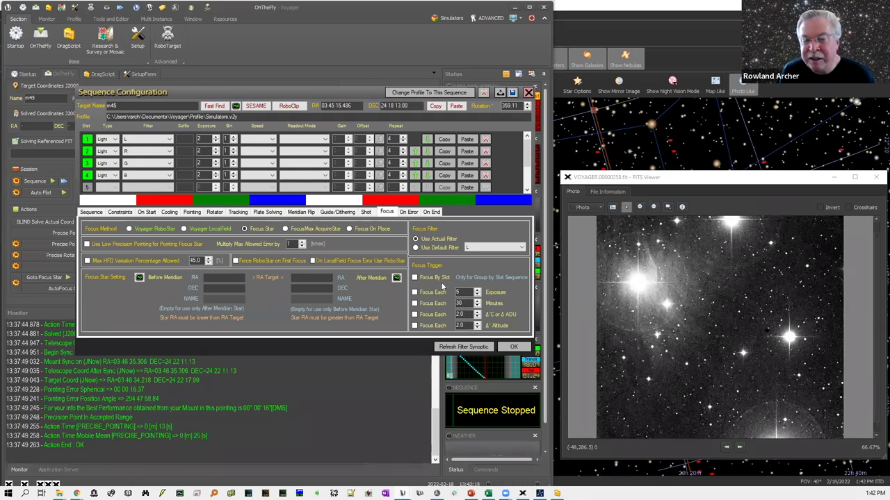
left_click(415, 278)
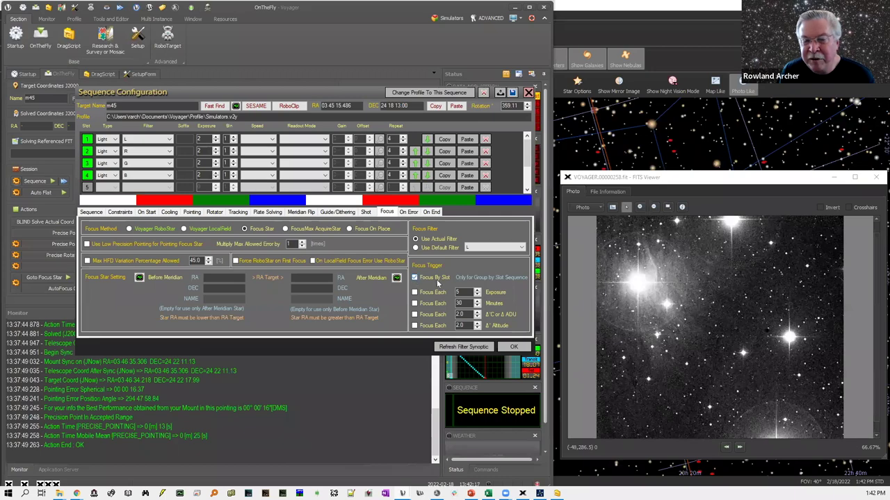
left_click(415, 303)
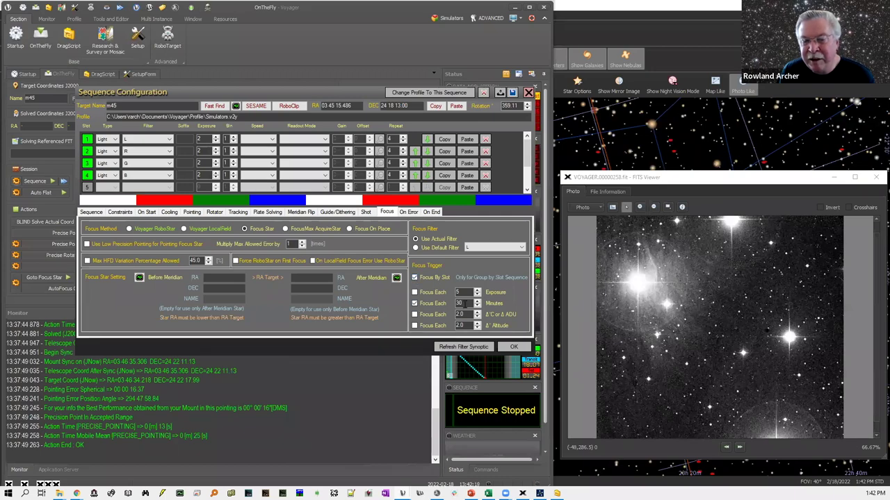
left_click(415, 303)
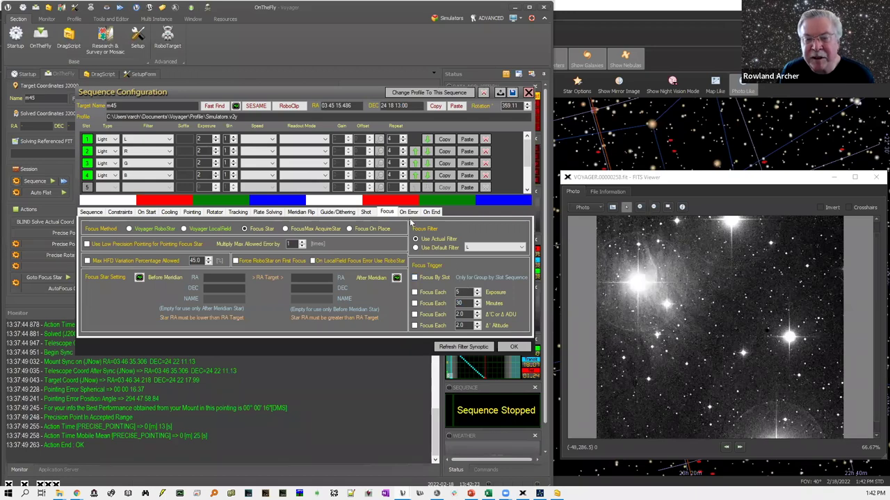
Review the sequence's error and end actions, and save the configuration over M45.s2q.
left_click(409, 212)
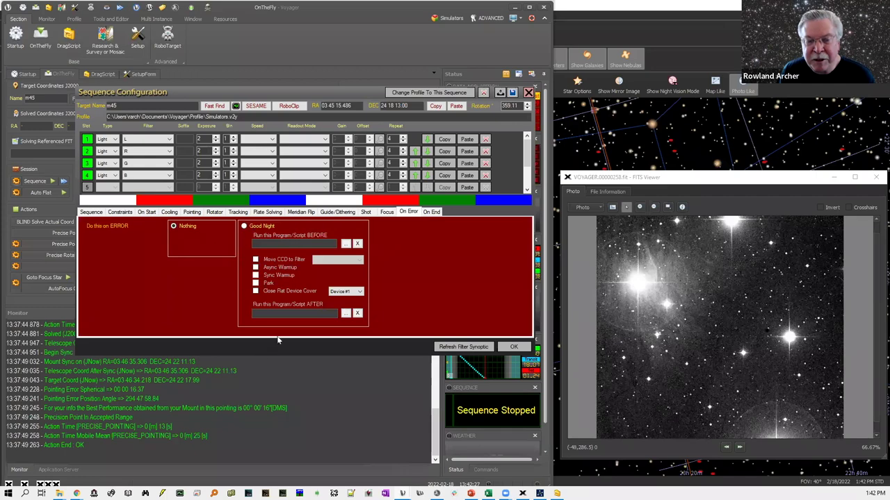
left_click(430, 212)
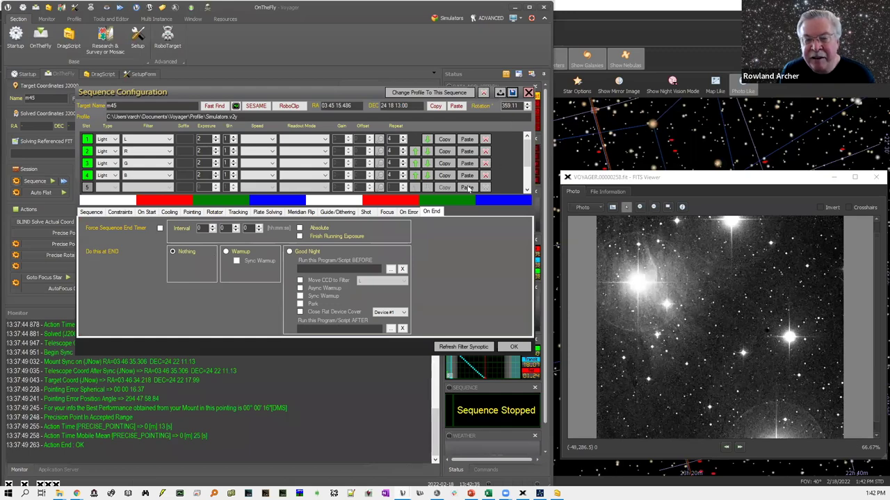
key("ctrl+s")
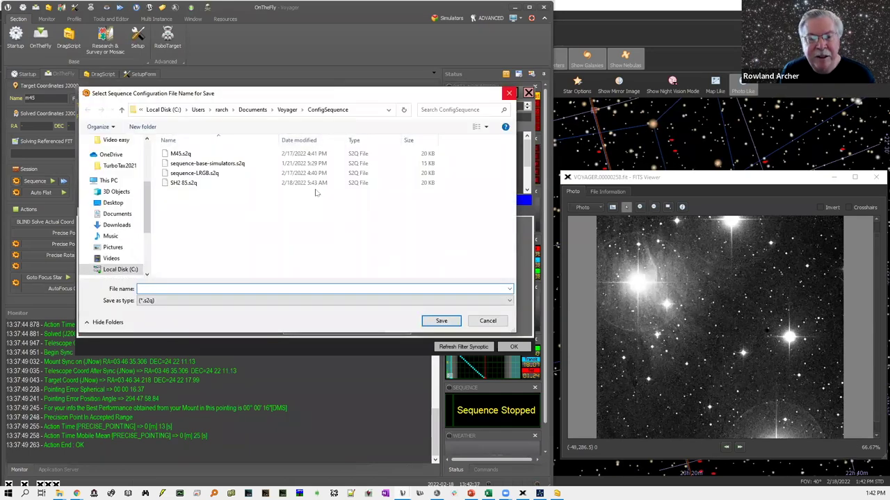
left_click(204, 157)
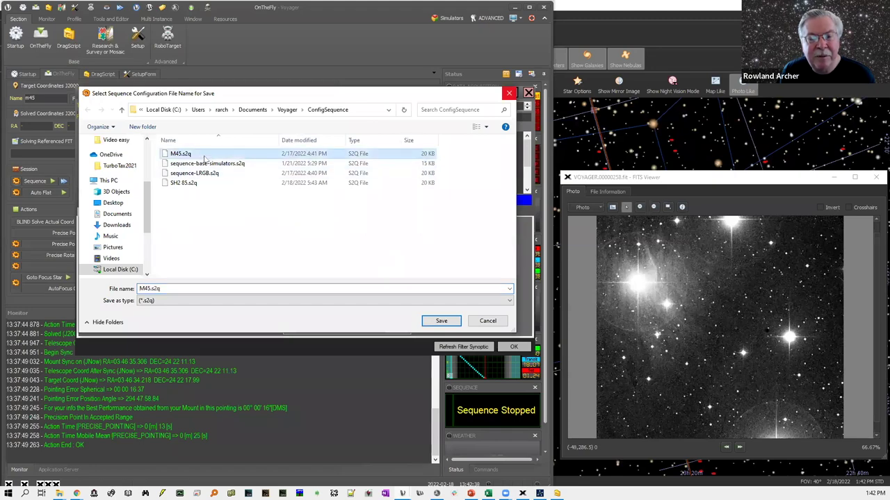
double_click(165, 289)
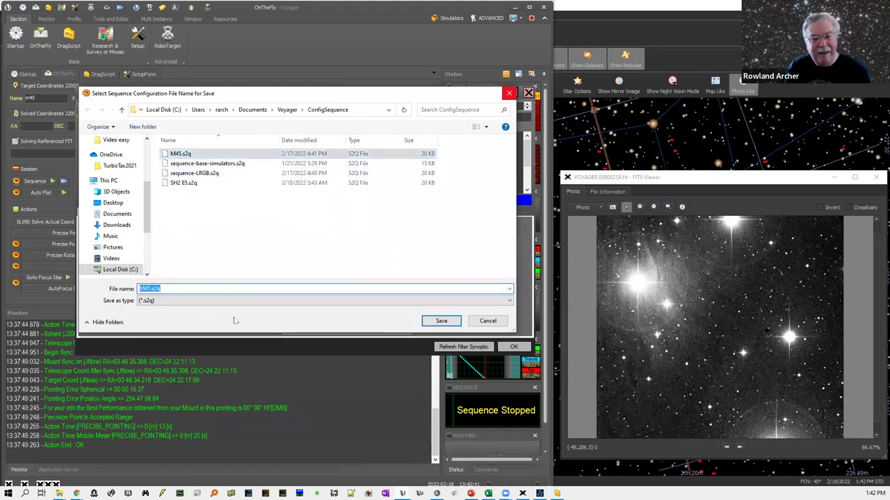
left_click(445, 321)
left_click(470, 250)
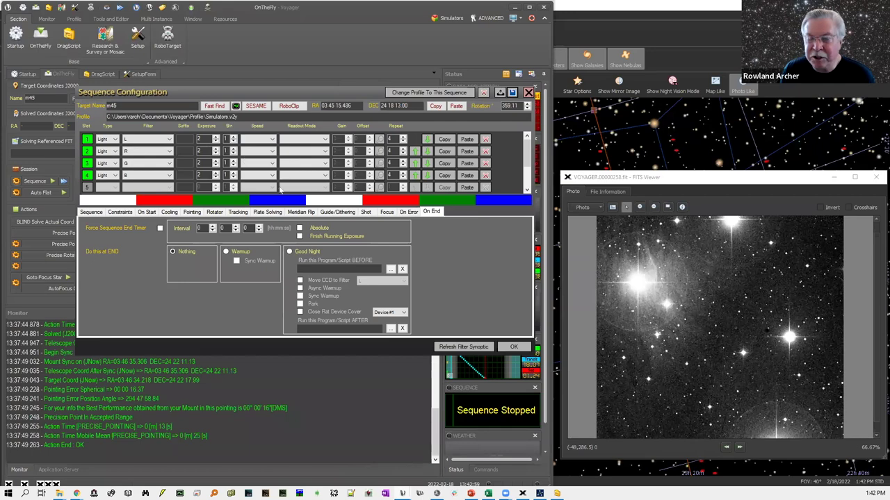
left_click(513, 347)
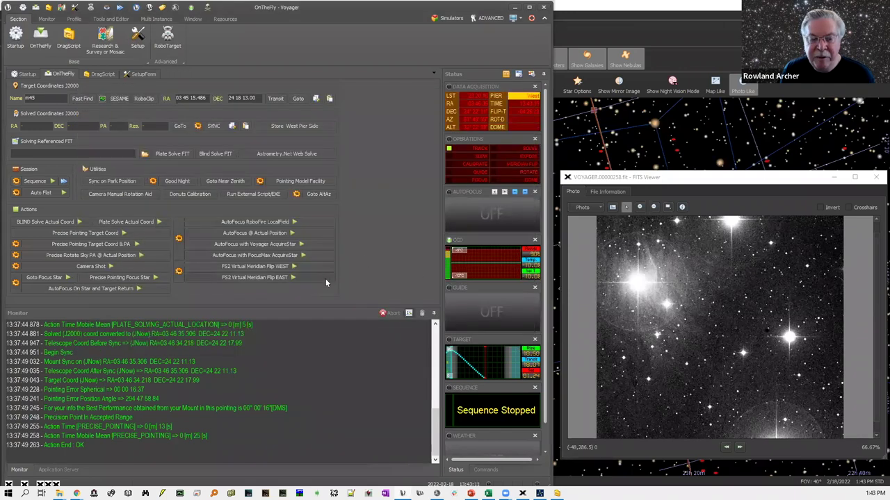
Run the m45 sequence, checking the incoming frames in the FIT viewer, and abort the run.
left_click(45, 181)
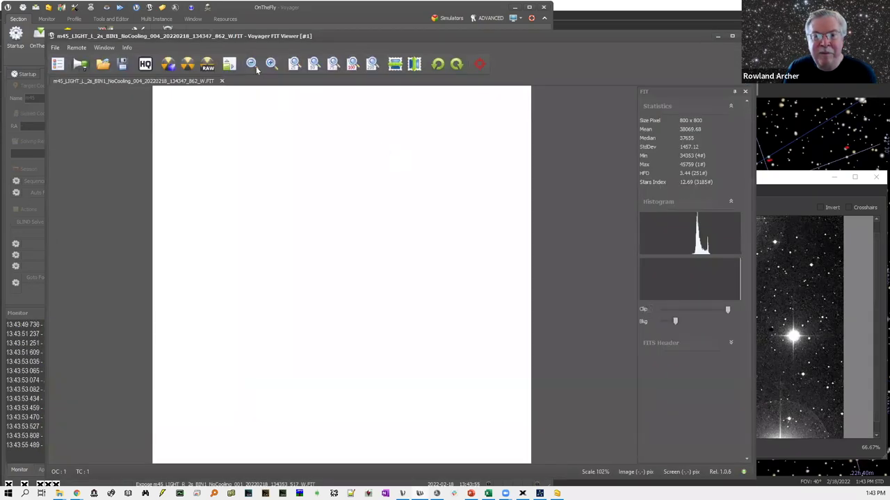
left_click(188, 64)
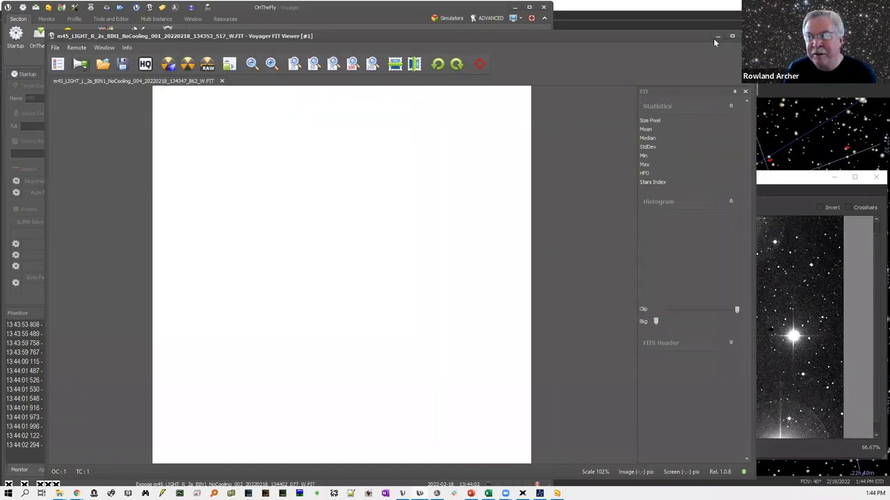
left_click(717, 36)
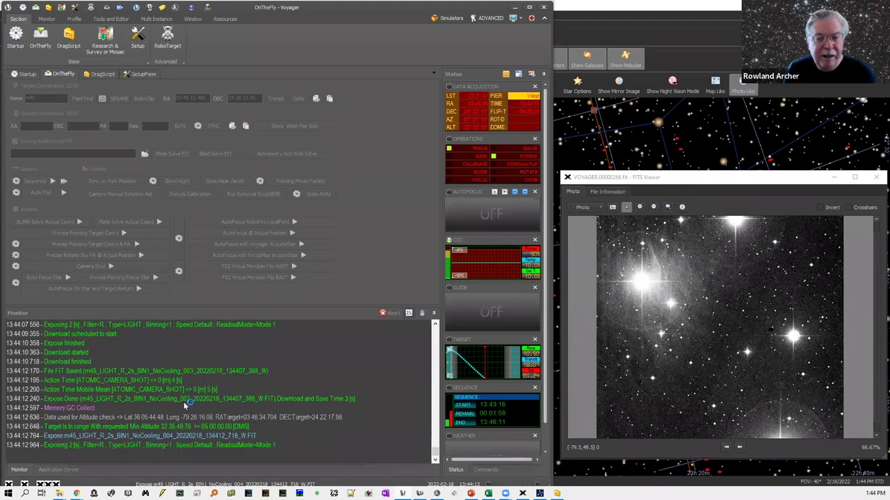
left_click(392, 314)
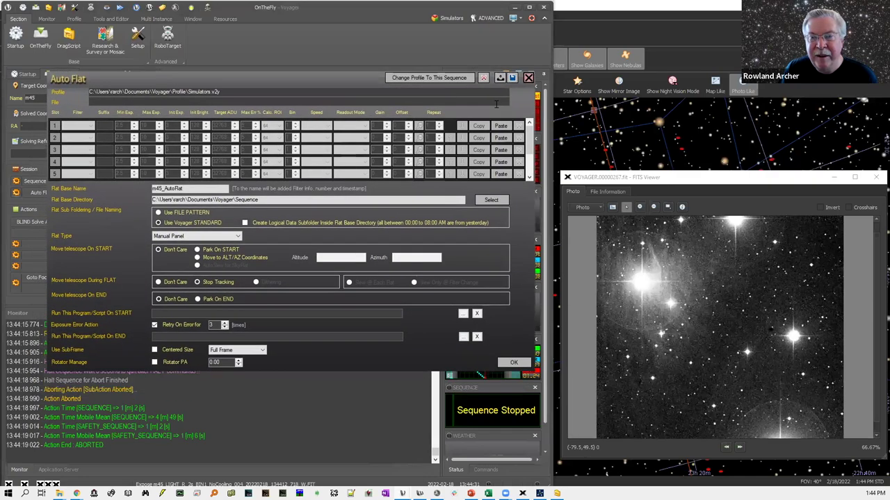
Load the Dawn Sky Flats.s2f configuration into Auto Flat and set its flat type to Sky Dawn after trying Sky Dusk.
left_click(500, 78)
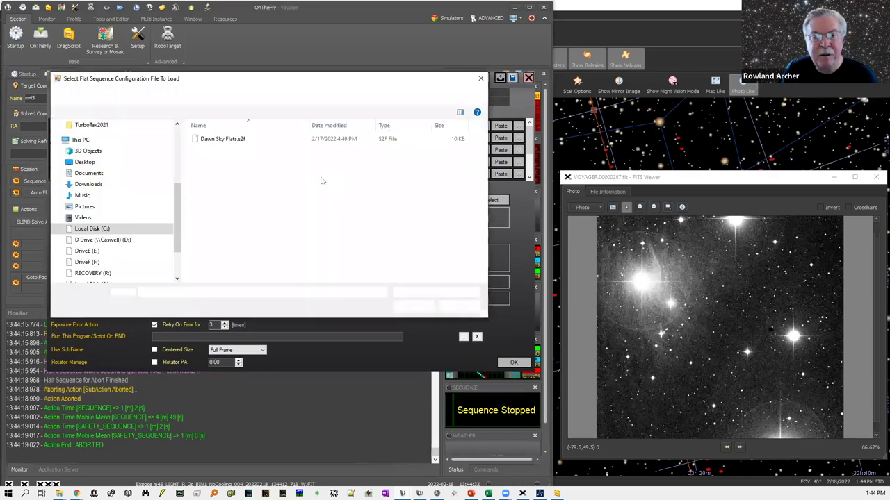
double_click(217, 138)
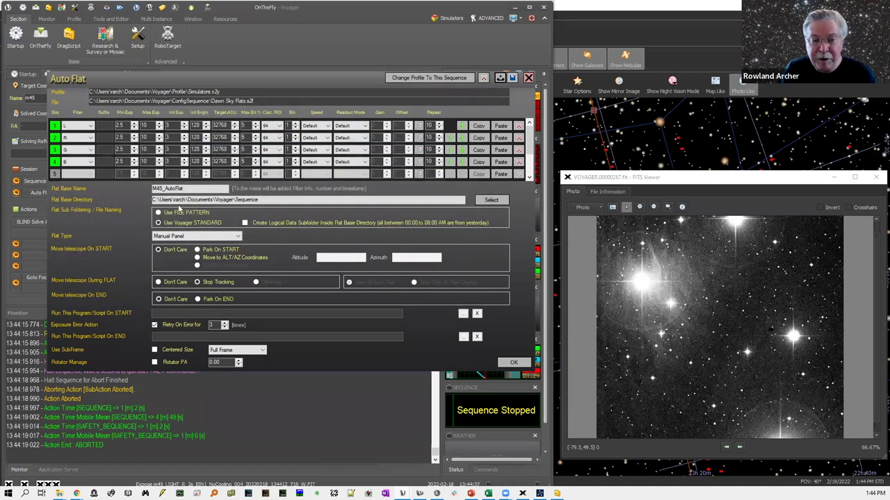
left_click(226, 237)
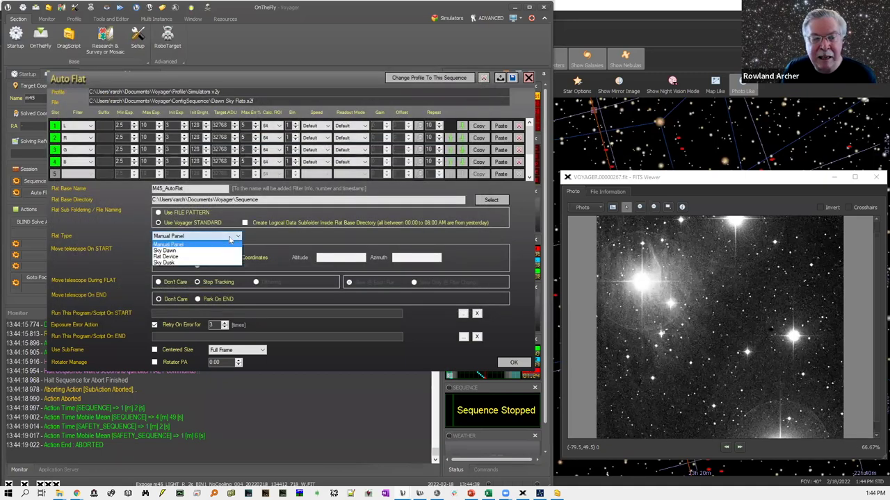
left_click(220, 251)
left_click(174, 236)
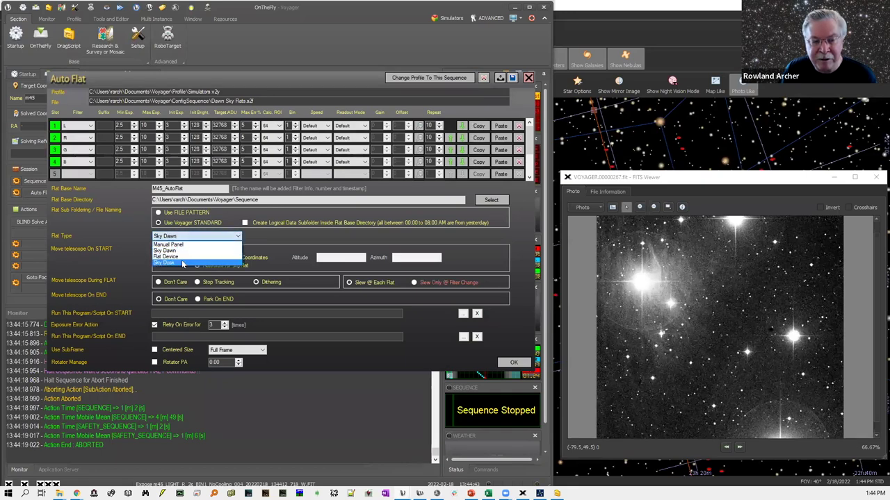
left_click(183, 263)
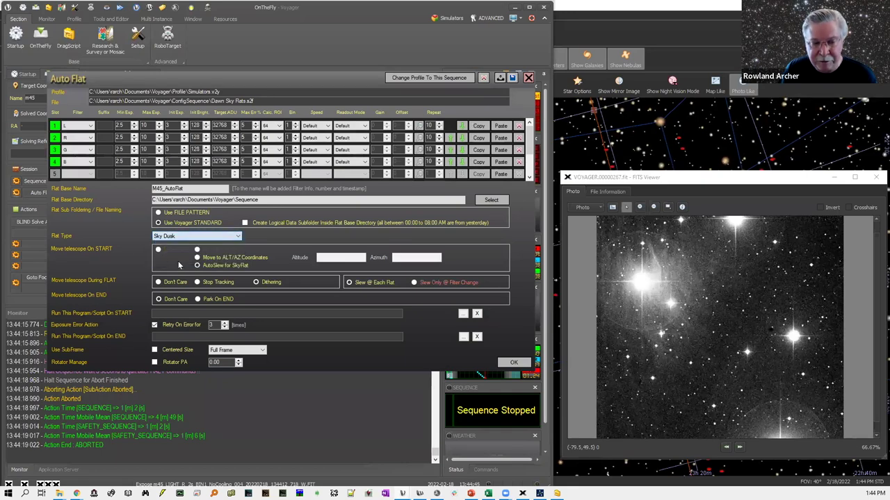
left_click(172, 237)
left_click(168, 250)
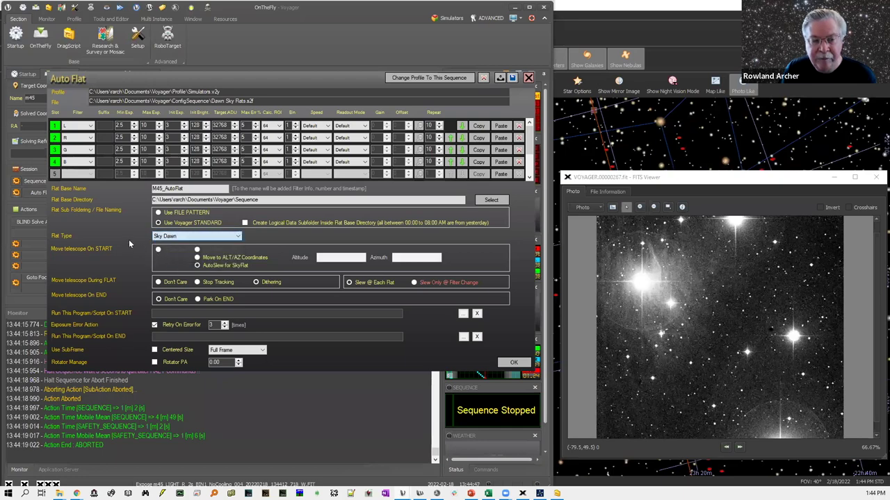
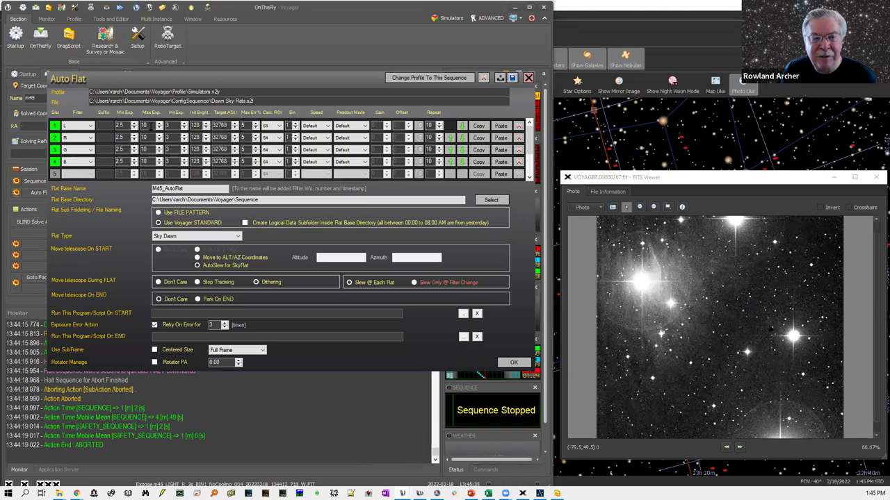
Set the L flat slot's minimum, maximum and initial exposures to 5 and its maximum error to 50%.
key("Tab")
type("5")
key("Tab")
type("5")
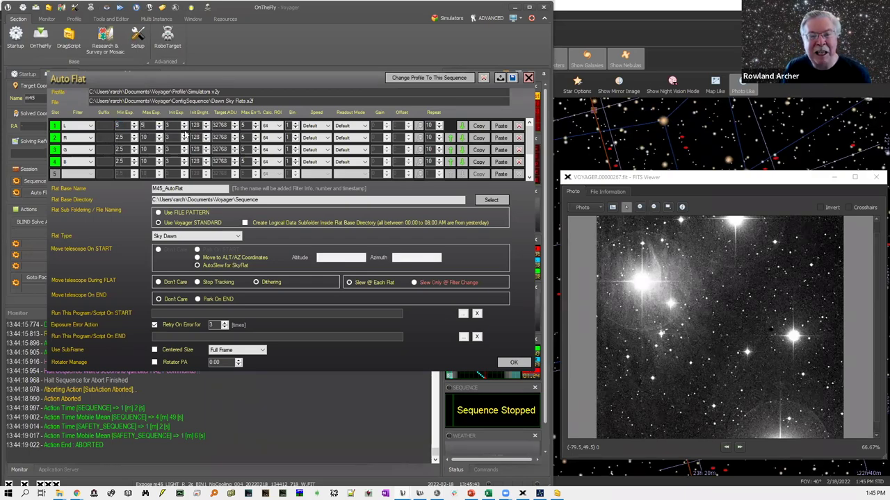
double_click(167, 126)
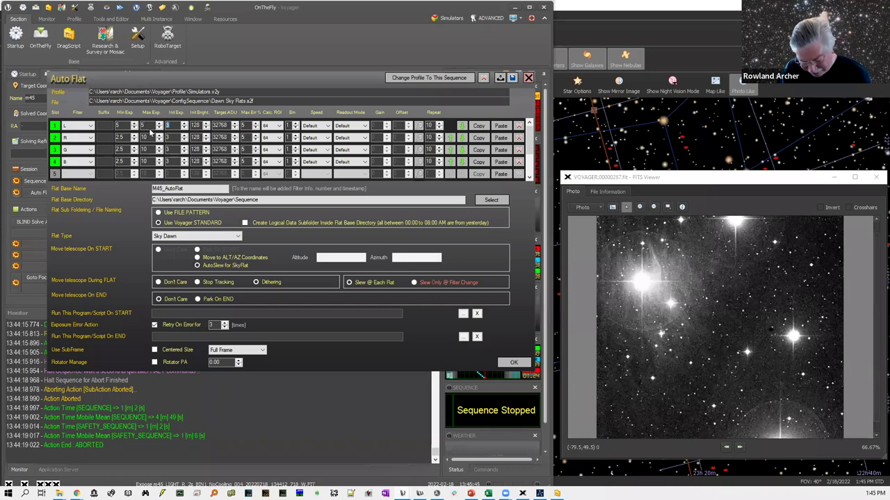
type("5")
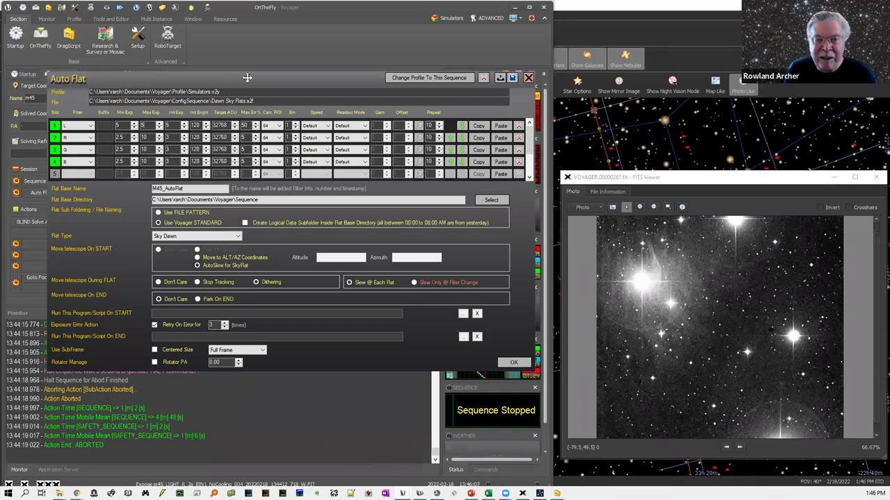
Close the Auto Flat configuration and discard its changes.
left_click_drag(248, 79, 248, 74)
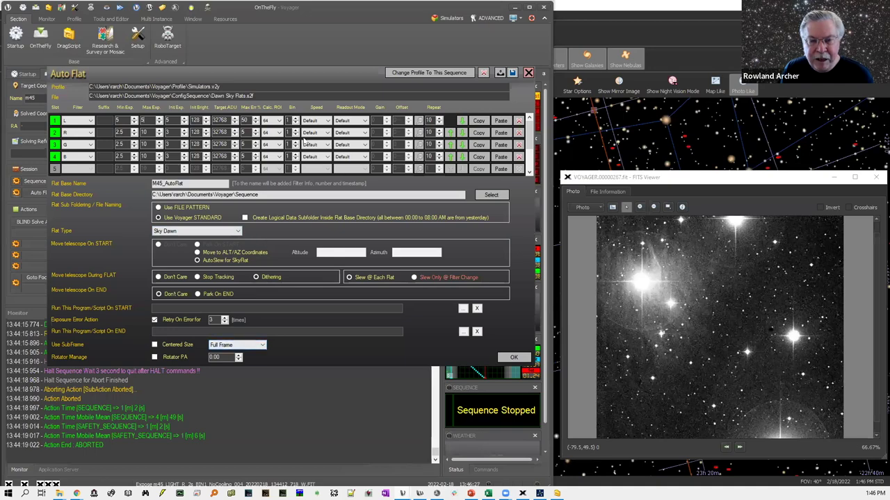
left_click_drag(284, 69, 310, 62)
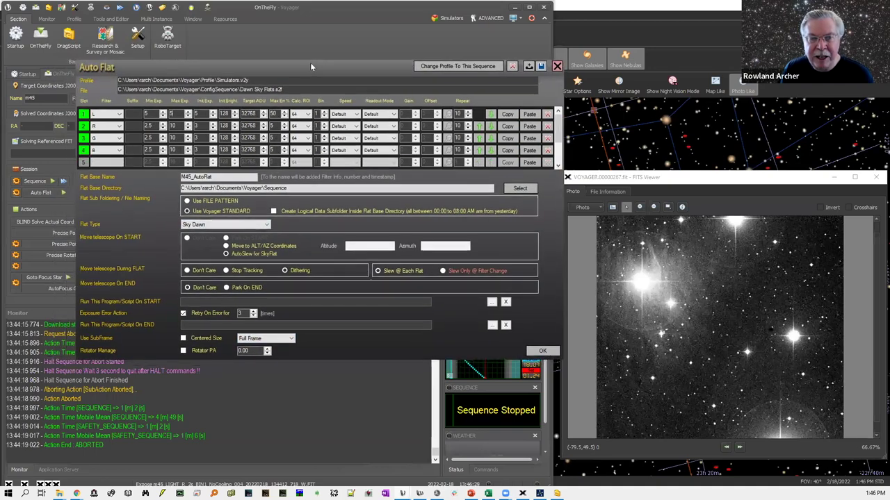
left_click(556, 66)
left_click(279, 227)
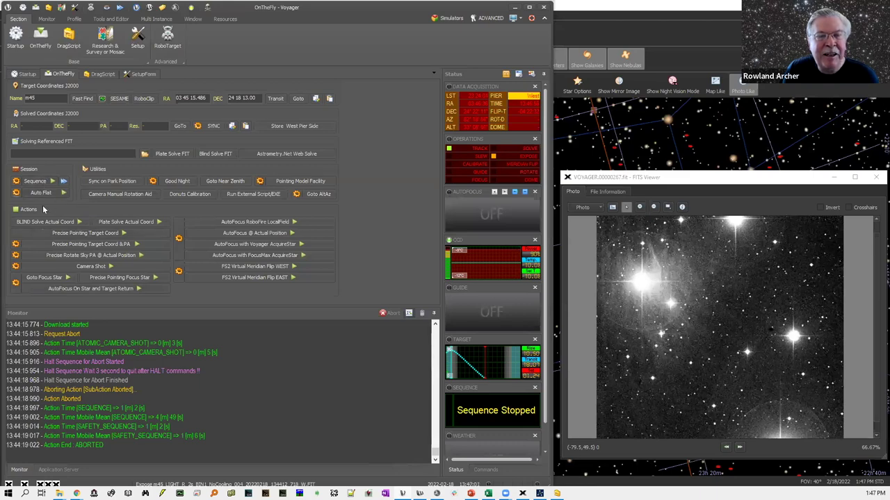
Open the Research & Survey or Mosaic section and its project configuration.
left_click(105, 42)
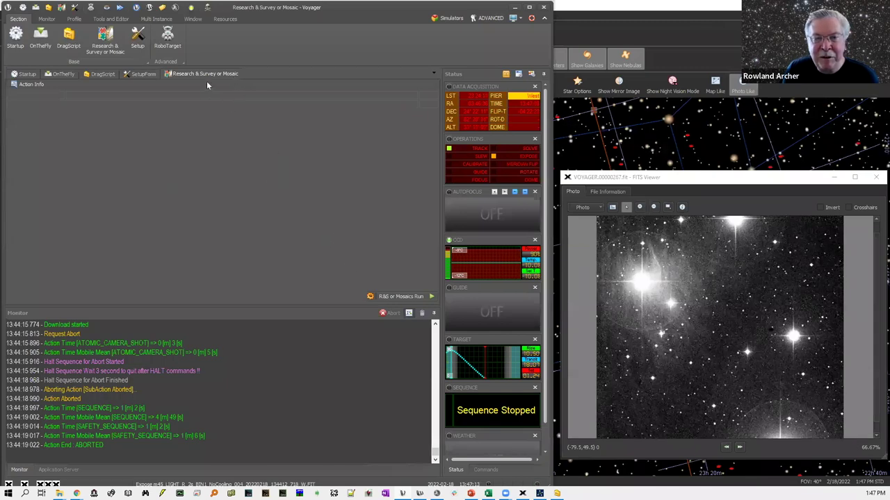
left_click(370, 296)
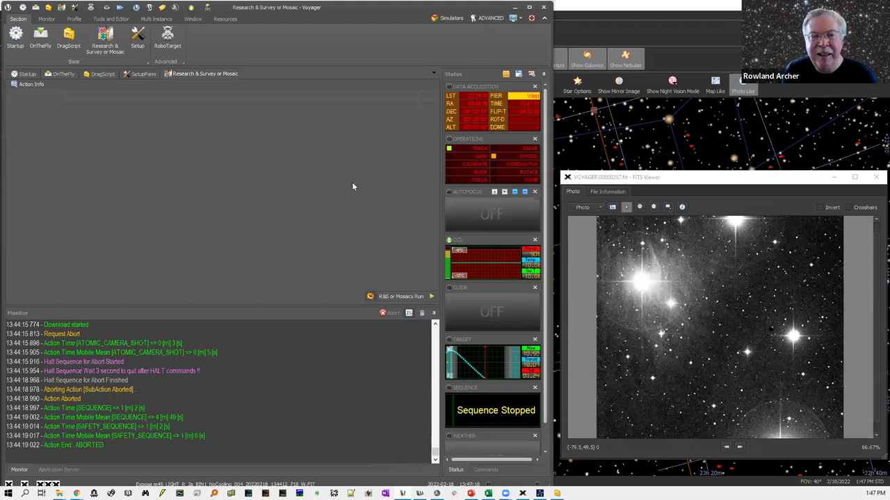
left_click_drag(313, 125, 303, 102)
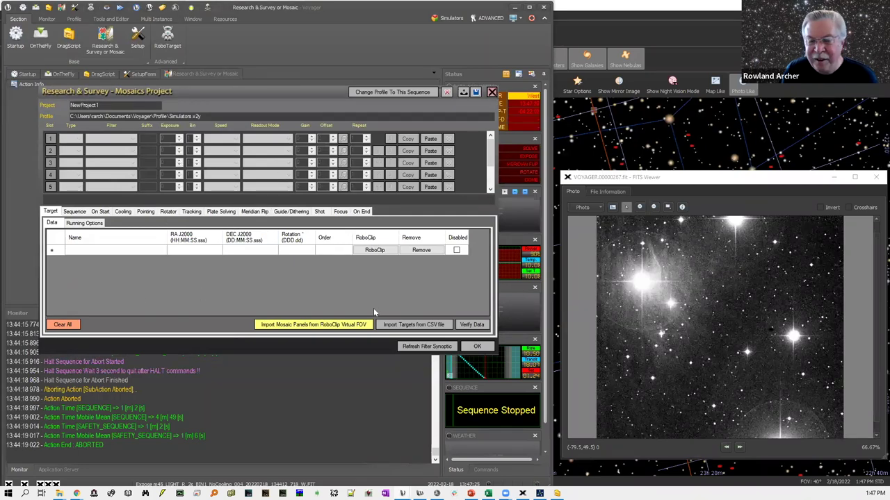
Look at importing targets from a CSV file, cancel the import and close the empty mosaic project.
left_click(410, 326)
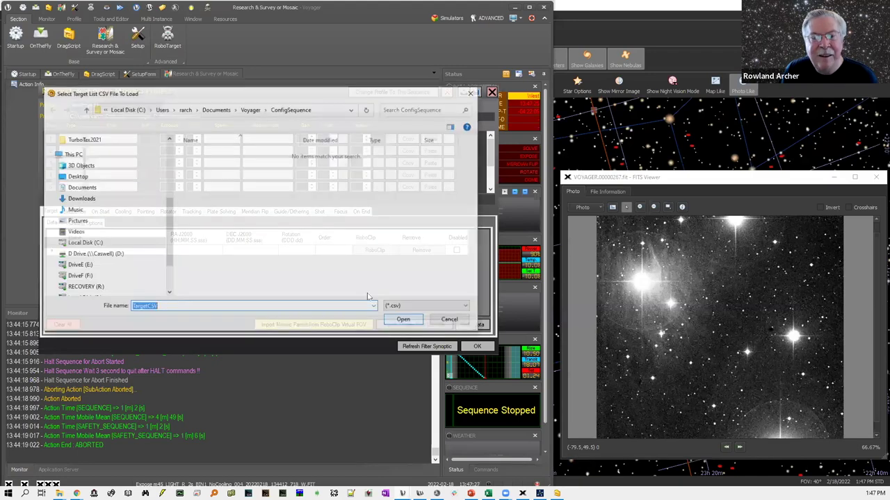
left_click(438, 321)
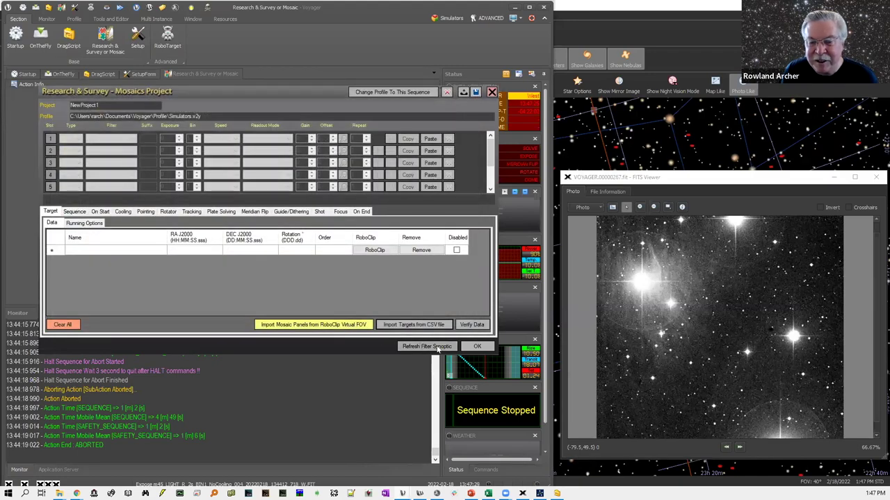
left_click(492, 92)
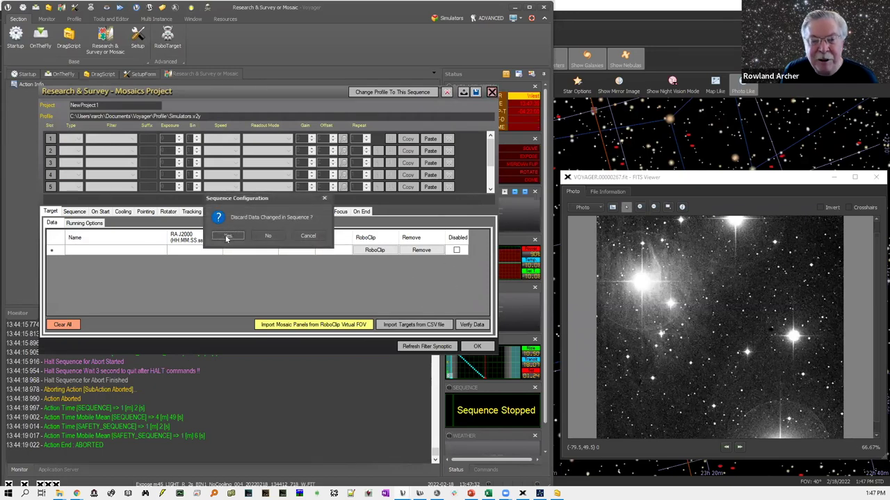
left_click(267, 236)
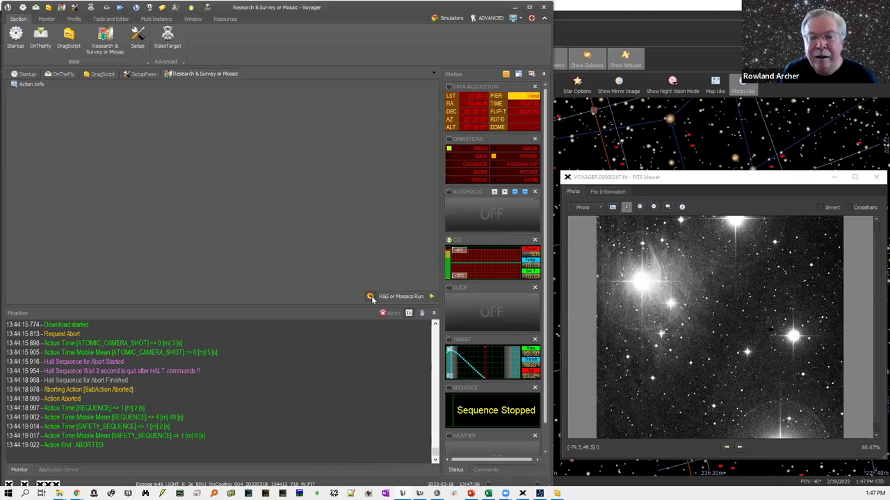
Reopen the mosaic project configuration and load the saved Rho Ophiuchi Nebula project.
left_click(372, 299)
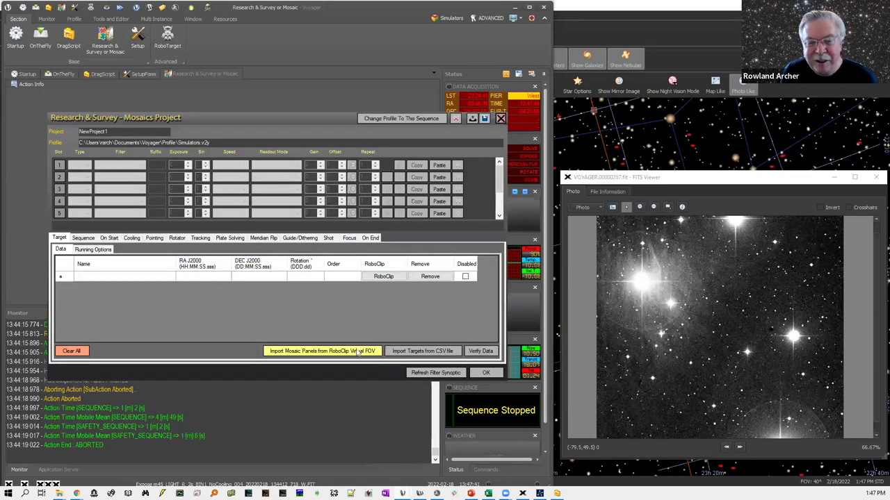
left_click(472, 119)
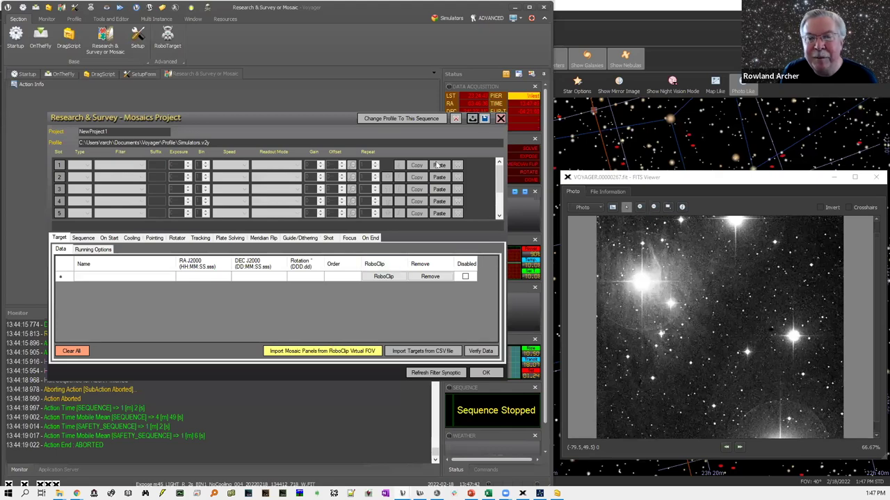
left_click(267, 180)
double_click(266, 180)
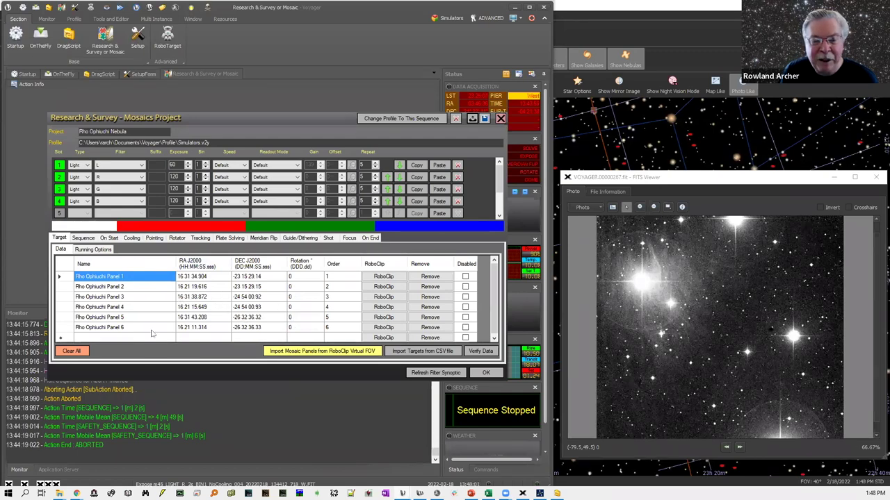
Import the mosaic panels of the M45 Mosaic RoboClip target into the project's target list.
left_click(286, 352)
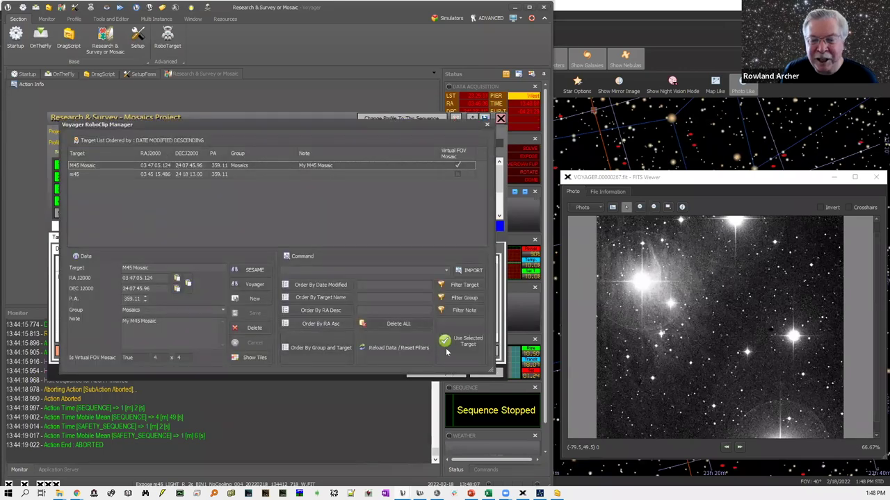
left_click(467, 341)
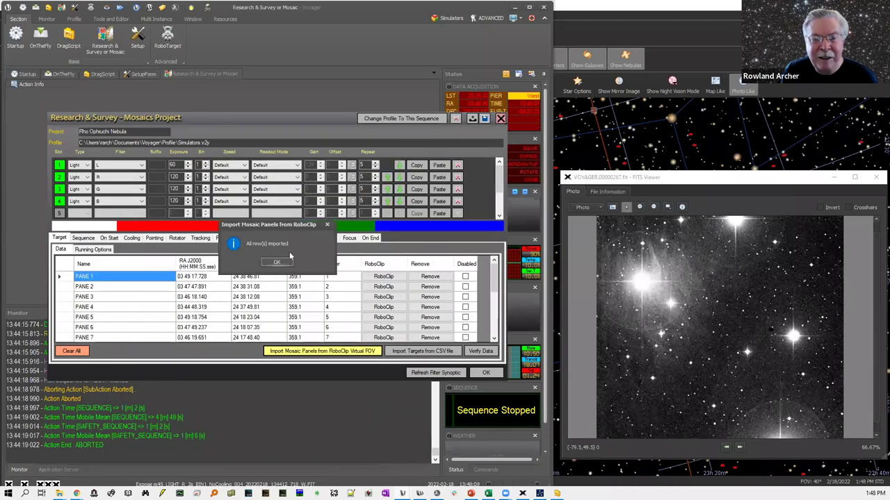
left_click(276, 262)
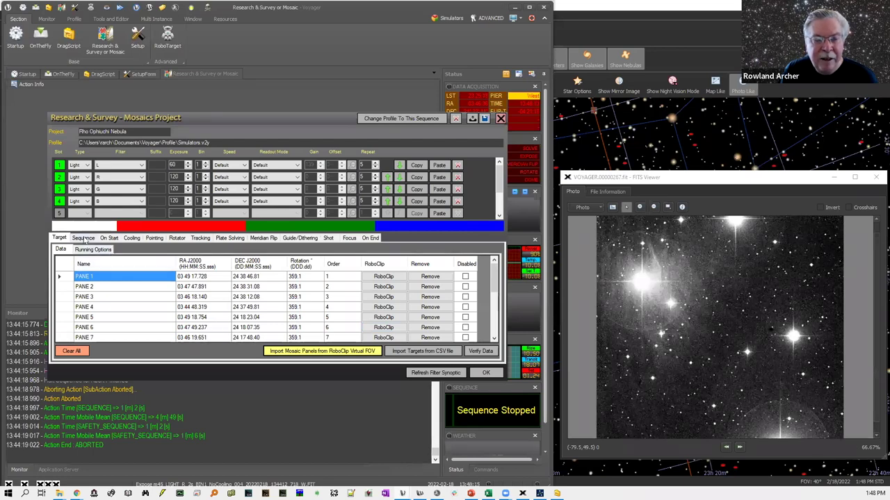
Look through the project's sequence, start, cooling, pointing, rotator and tracking settings, ending back at the target list.
left_click(83, 237)
left_click(109, 237)
left_click(131, 238)
left_click(154, 238)
left_click(200, 238)
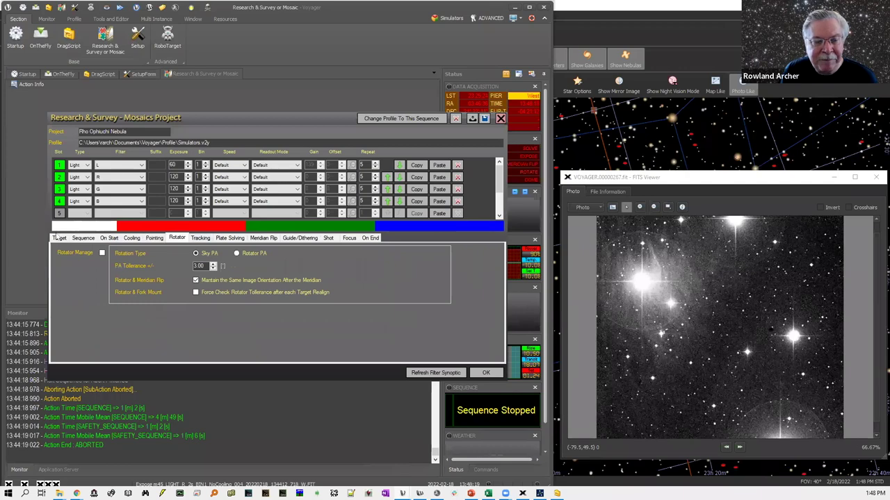
left_click(59, 237)
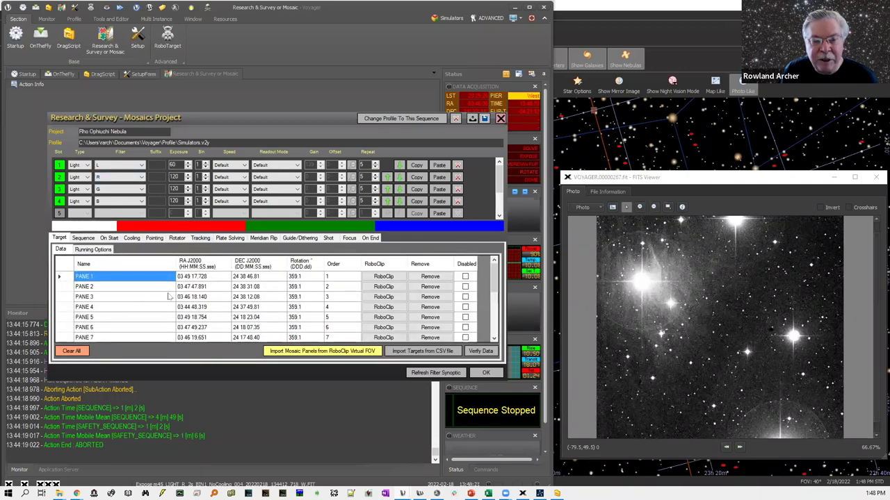
Review the starting target choices in the target running options and set the repeat loop mode to Just One Time.
left_click(94, 249)
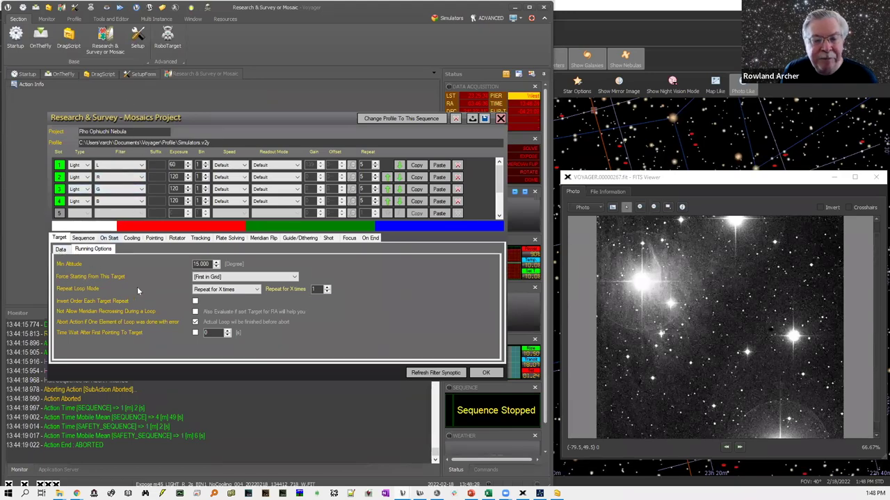
left_click(212, 277)
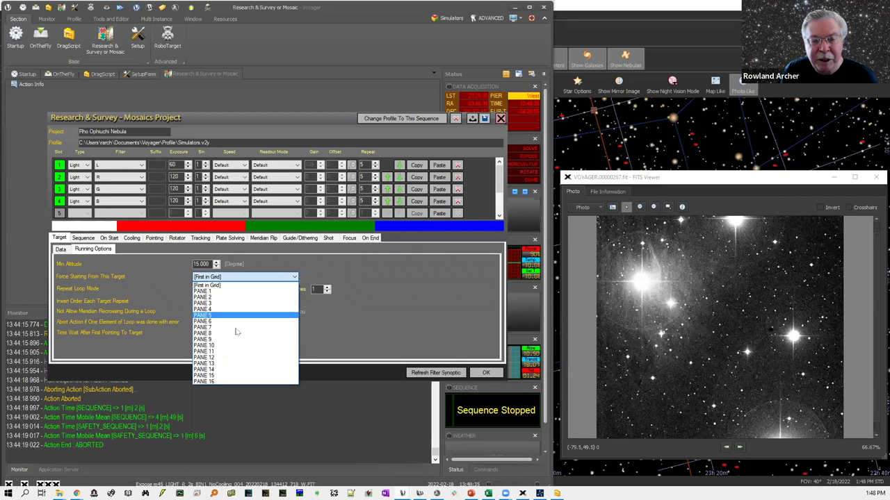
left_click(225, 277)
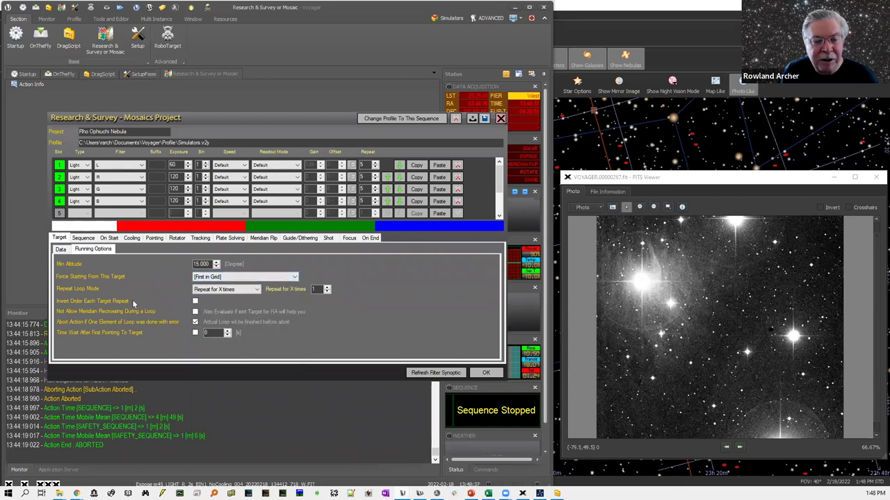
left_click(256, 290)
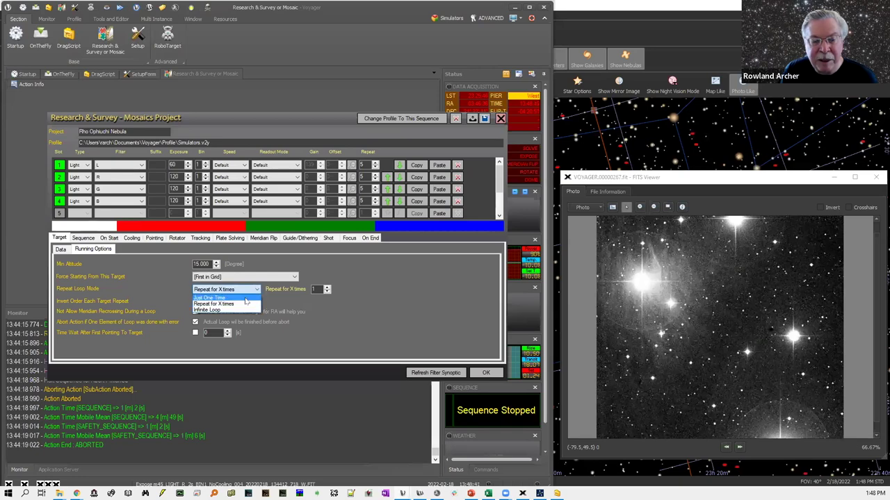
left_click(247, 298)
left_click(243, 291)
left_click(238, 312)
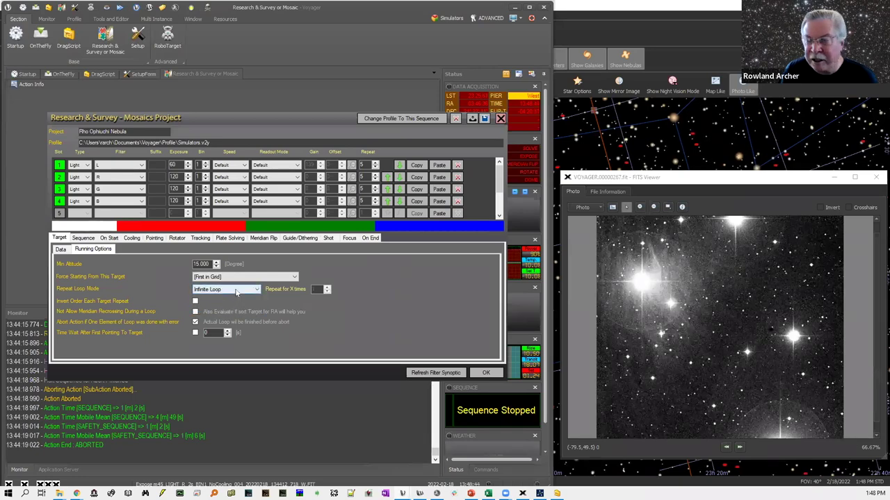
left_click(236, 292)
left_click(227, 298)
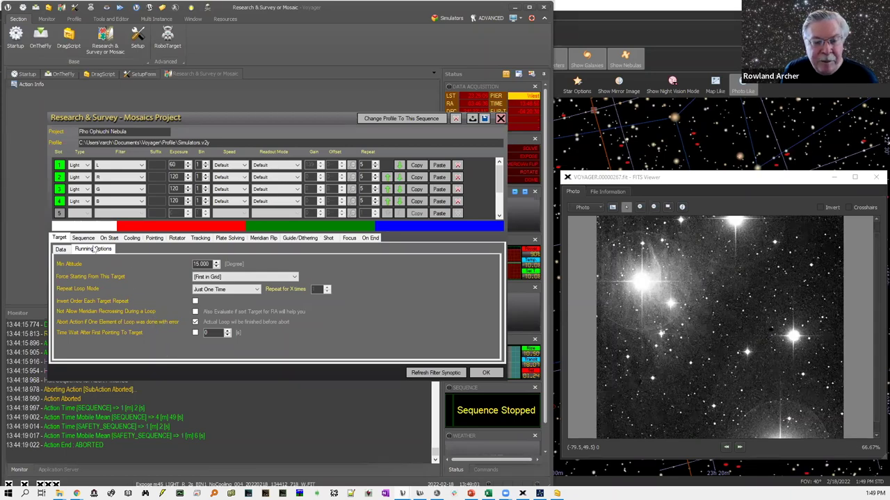
Return to the target data, cancel saving the project file and close the mosaic project configuration.
left_click(60, 249)
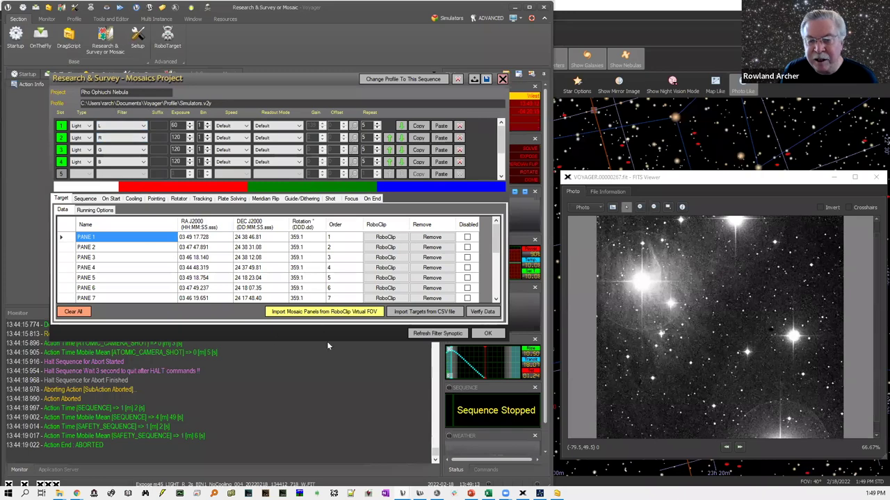
left_click_drag(343, 77, 347, 120)
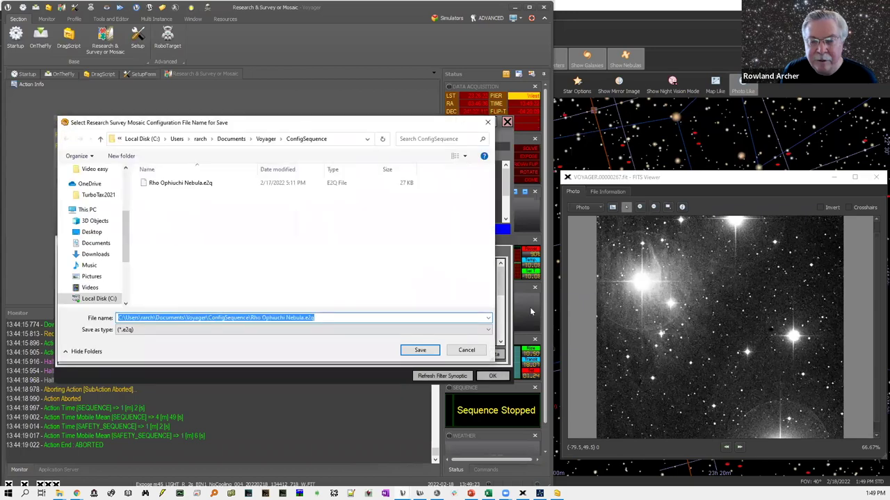
left_click(465, 350)
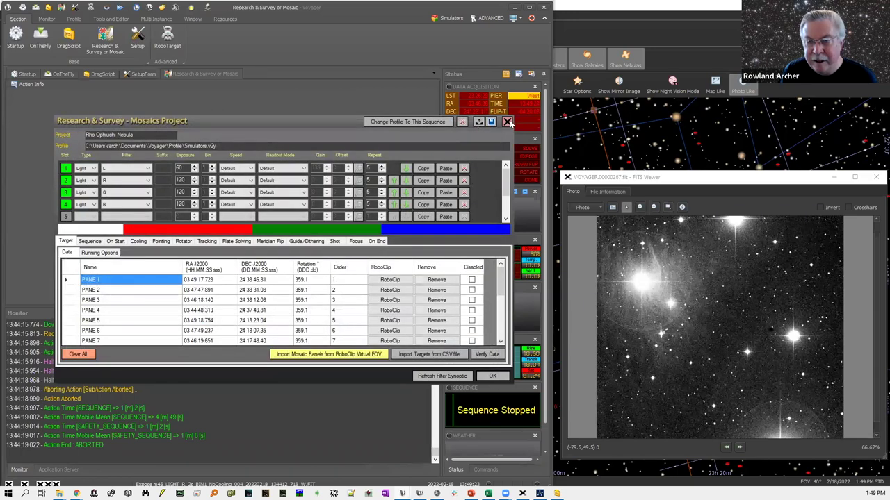
left_click(510, 125)
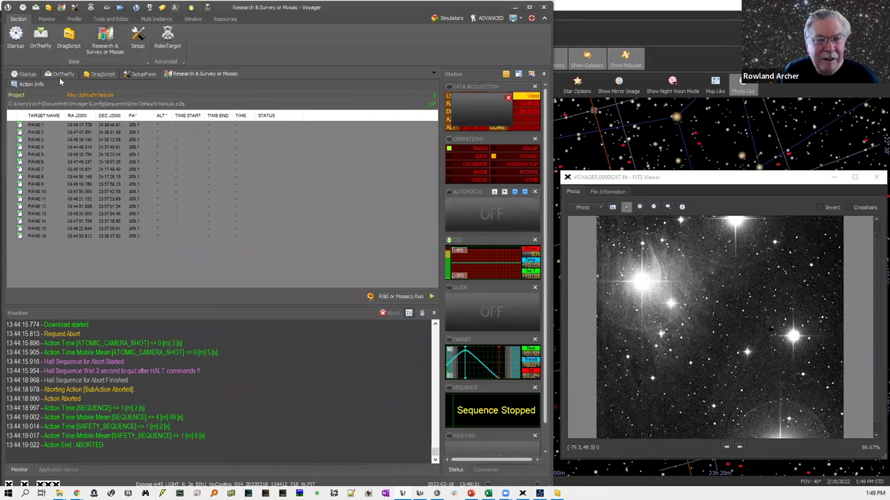
Examine the OnTheFly focus star configuration and its object finder without changes, and try precise pointing to the focus star.
left_click(40, 36)
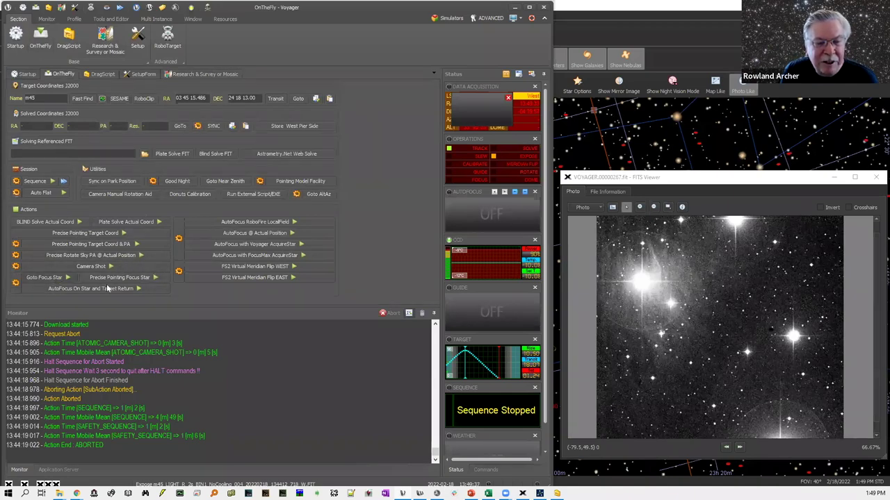
left_click(16, 284)
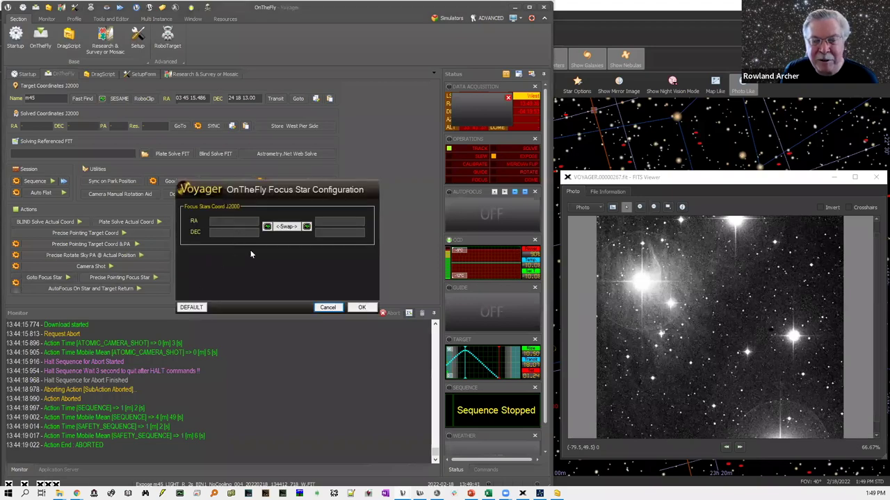
left_click(266, 226)
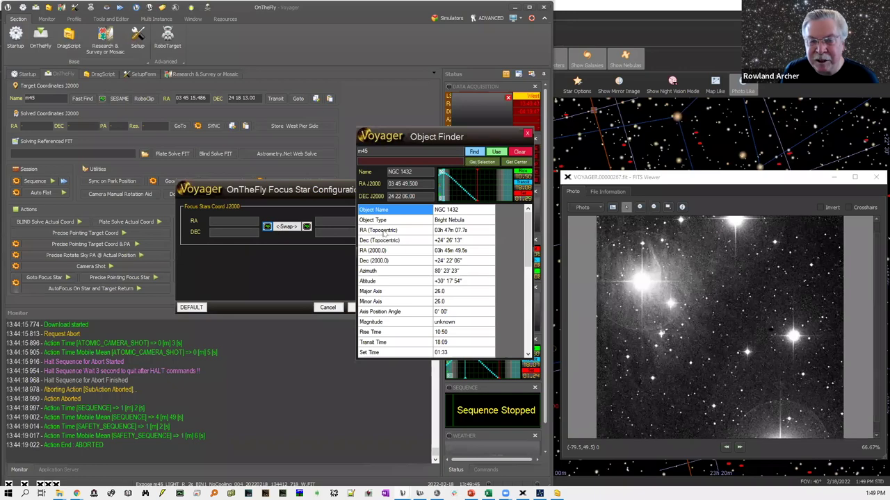
left_click(527, 133)
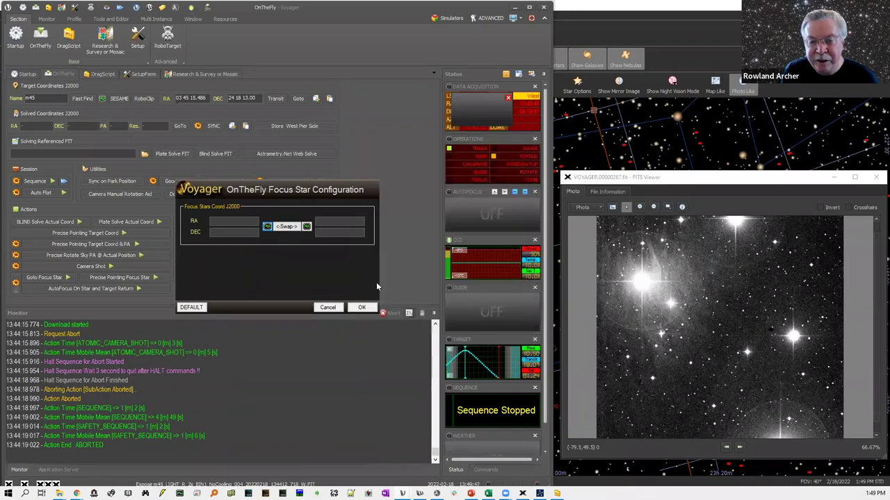
left_click(328, 307)
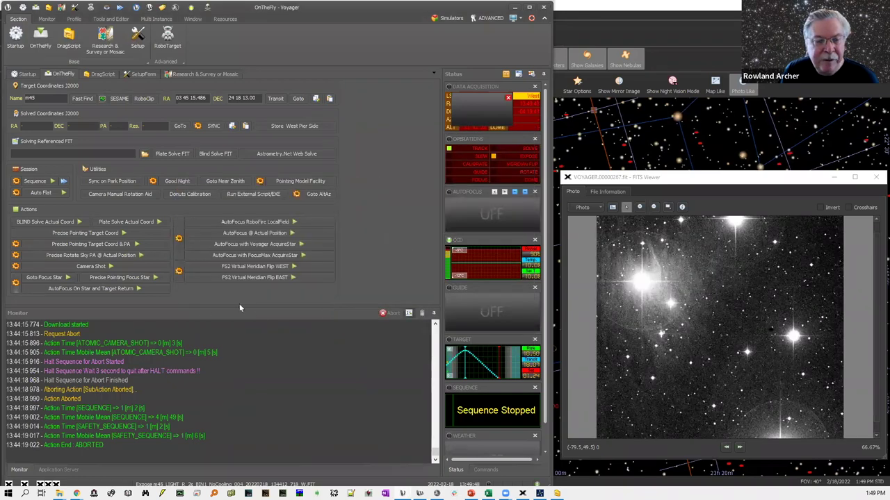
left_click(127, 279)
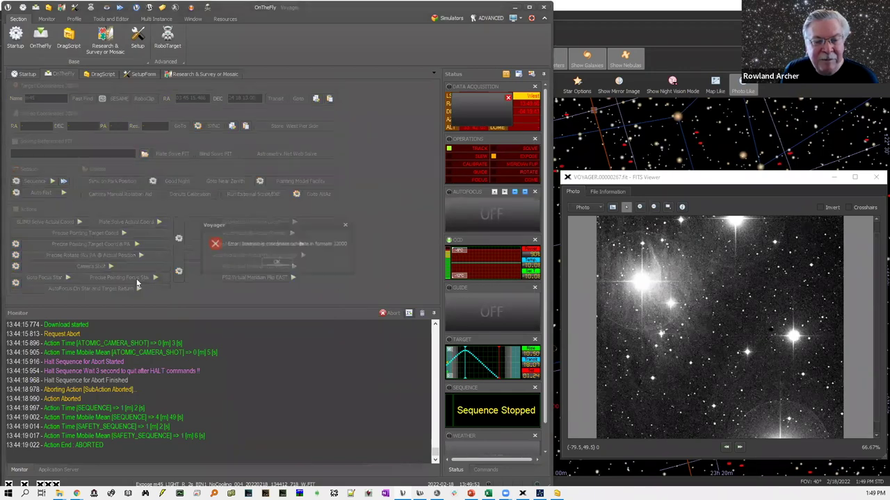
left_click(277, 263)
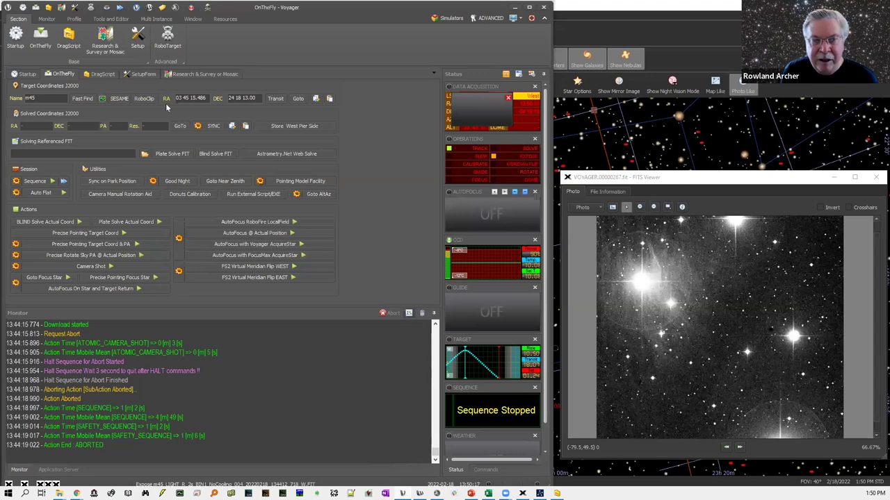
Open the per-filter magnitude and exposure settings in the AutoFocus setup and move the dialog aside.
left_click(139, 38)
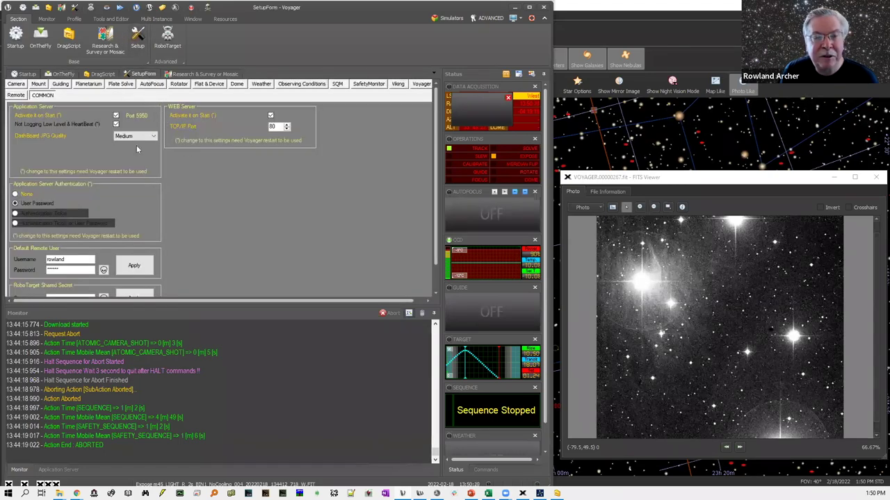
left_click(151, 84)
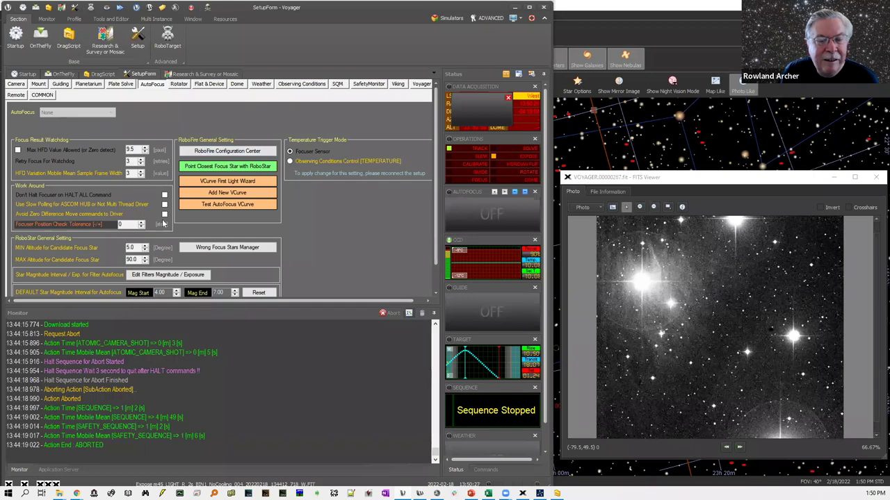
left_click(167, 275)
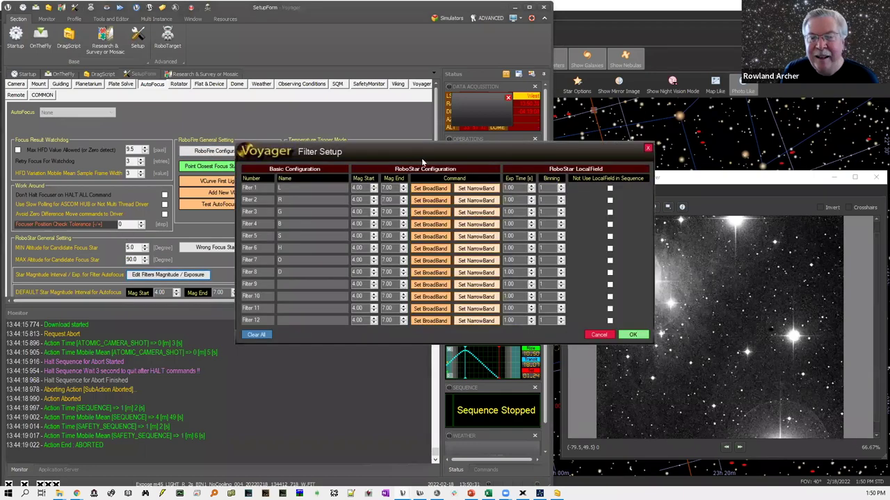
left_click_drag(445, 153, 398, 136)
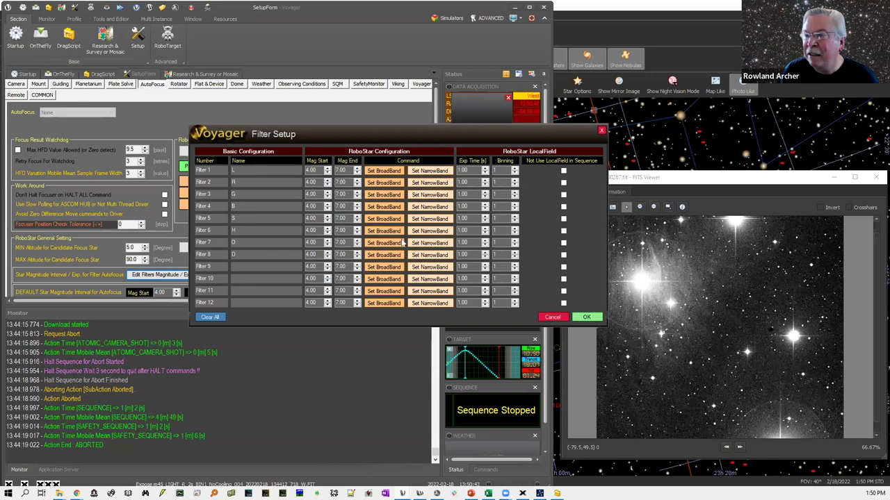
Try the narrowband and broadband presets on the L filter and cancel the filter setup.
left_click(421, 173)
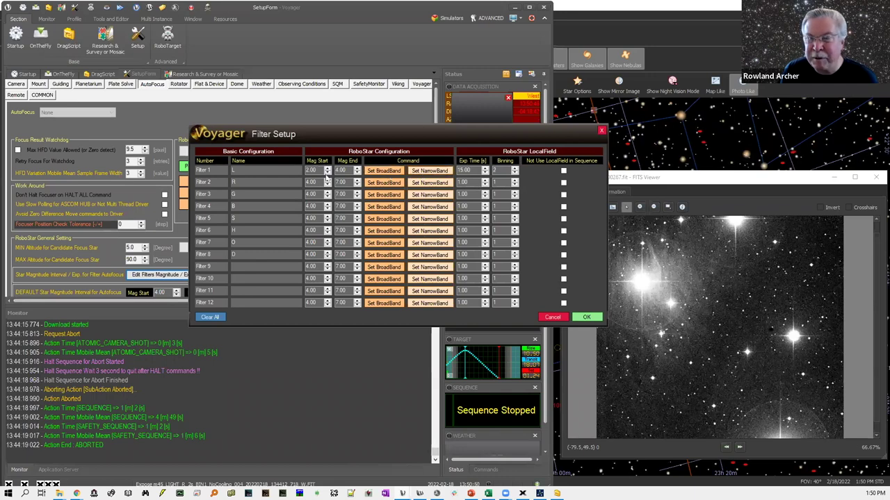
left_click(389, 172)
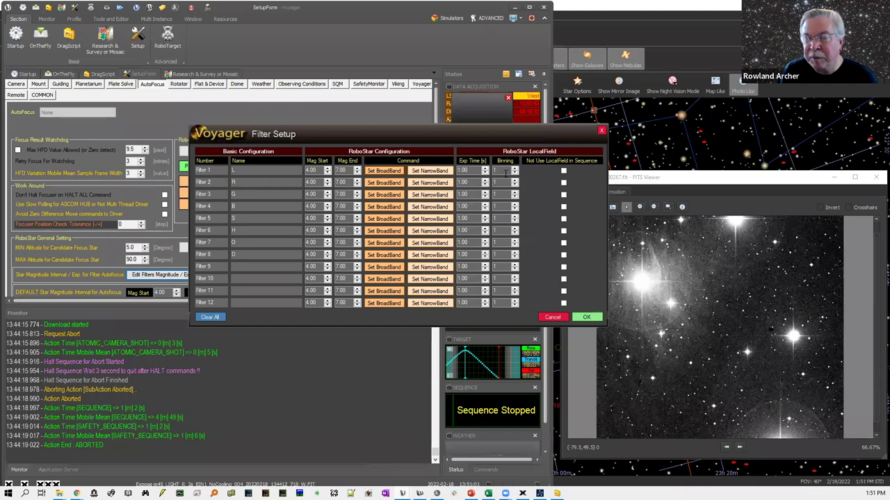
left_click(552, 318)
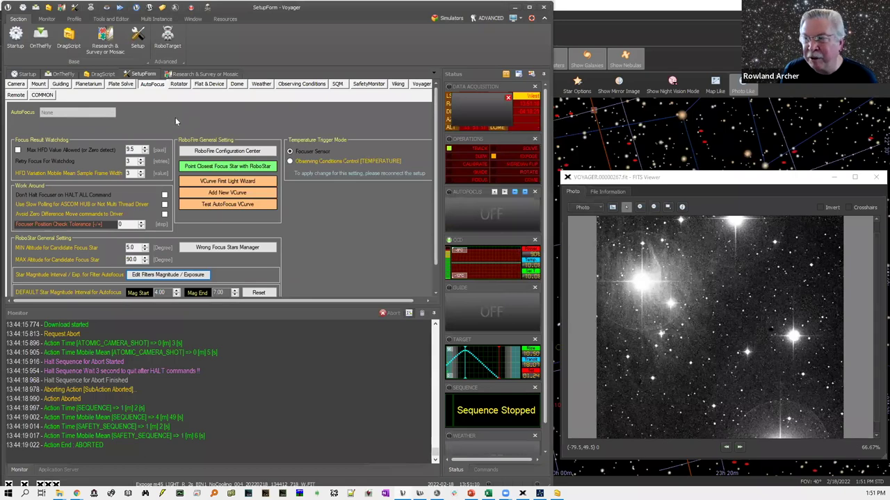
Configure the OnTheFly Goto AltAz action with an altitude of 60 and an azimuth of 140 degrees.
left_click(49, 44)
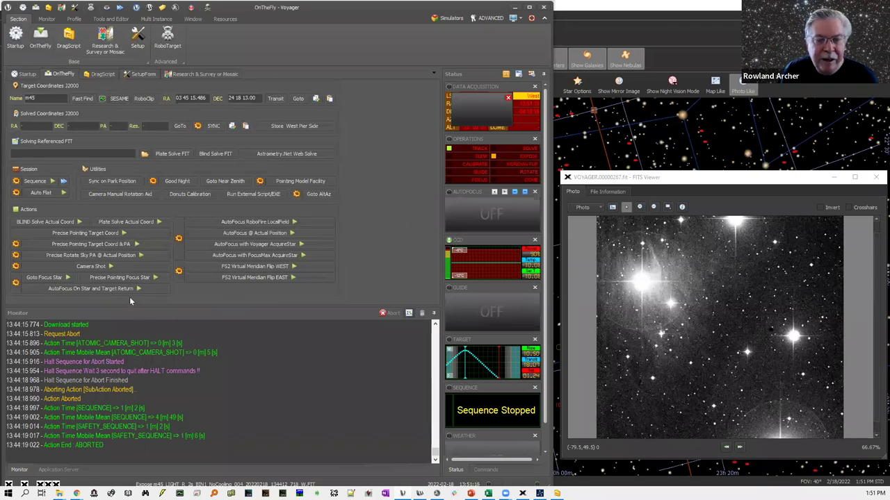
left_click(295, 195)
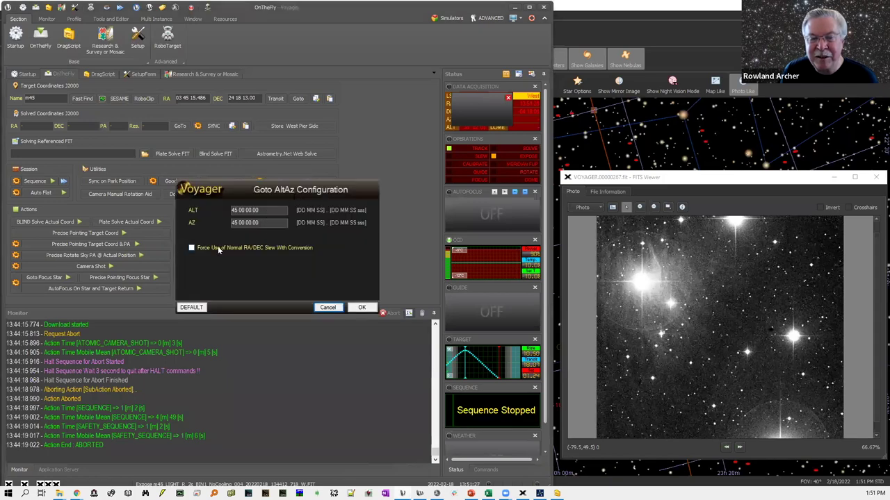
left_click_drag(266, 222, 232, 223)
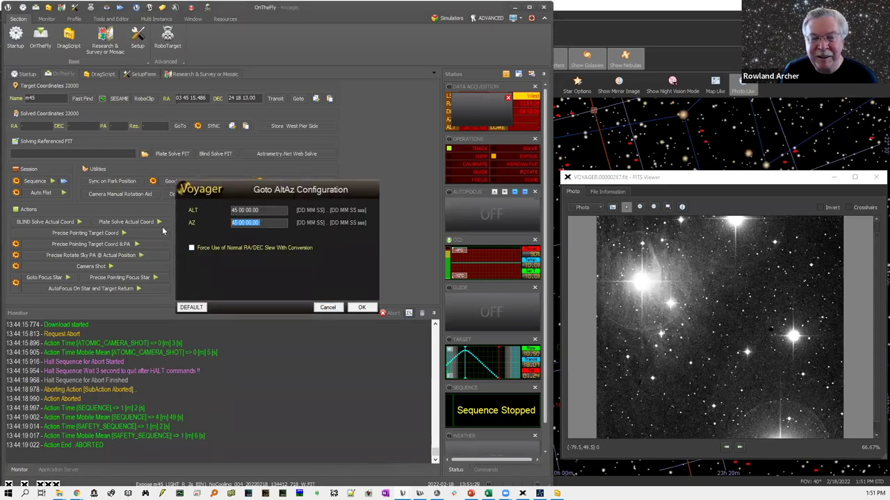
type("140")
key("Tab")
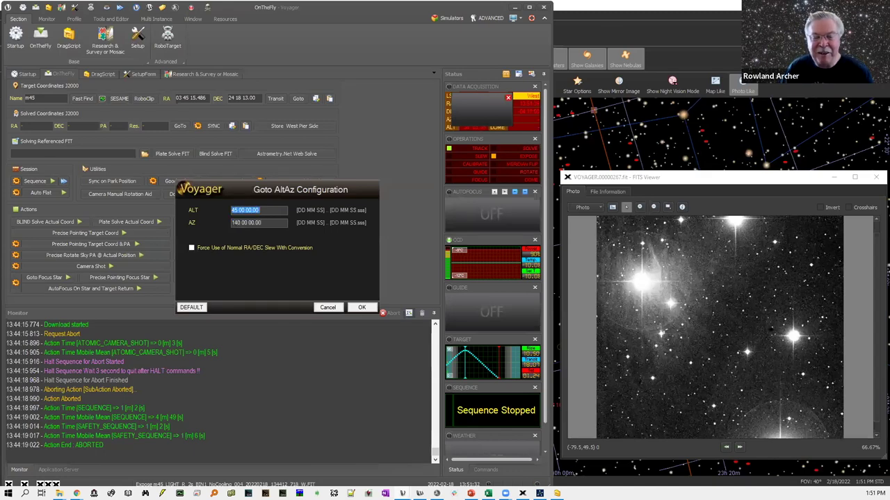
type("60")
key("Tab")
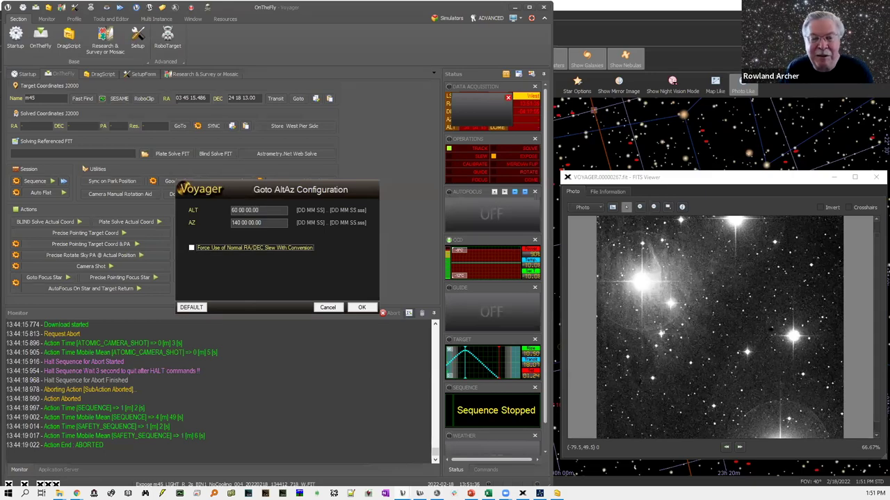
left_click(363, 306)
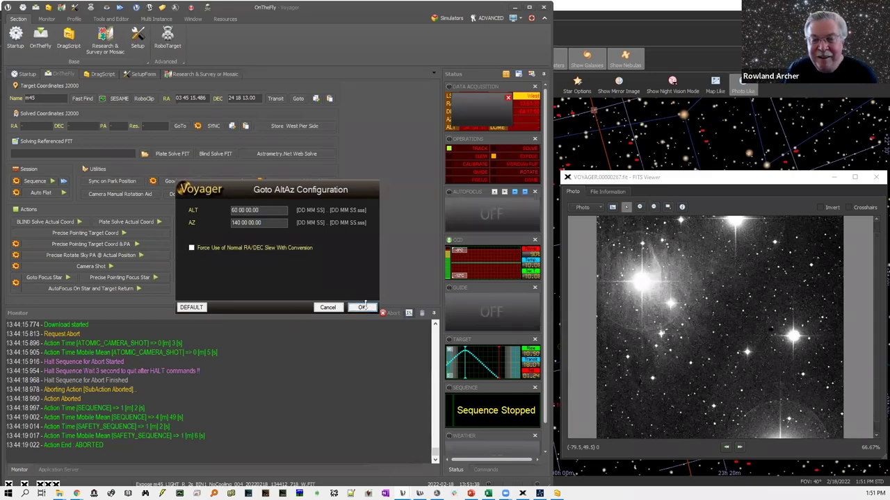
Accept the Goto AltAz configuration and run the slew, check the telescope position in TheSkyX, and return to Voyager.
left_click(313, 194)
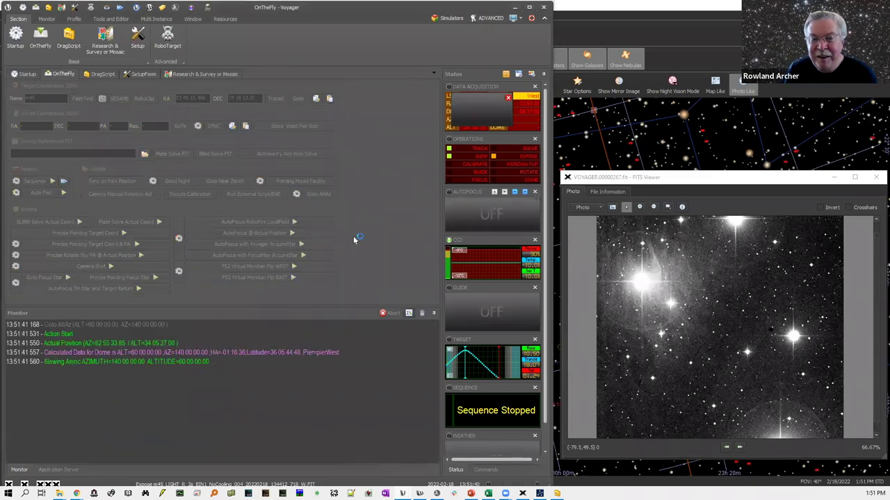
left_click(710, 33)
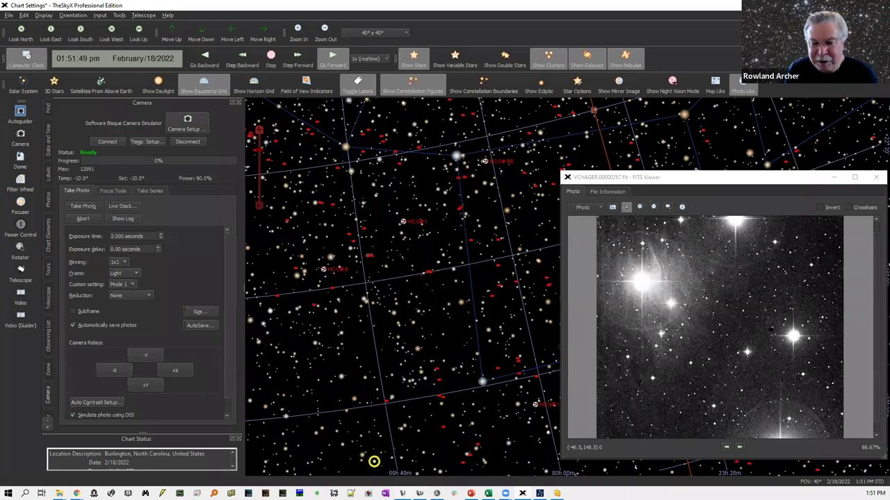
key("alt+Tab")
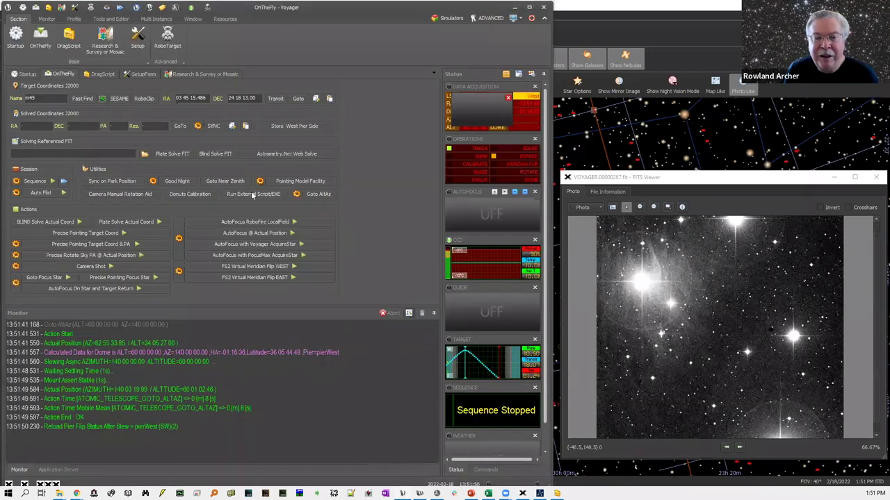
Slew the mount near the zenith and blind solve the actual coordinates.
left_click(228, 182)
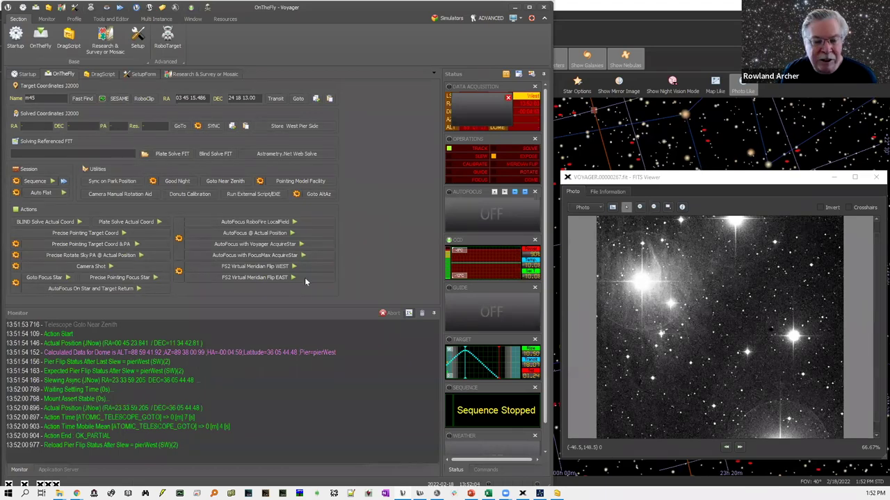
left_click(59, 221)
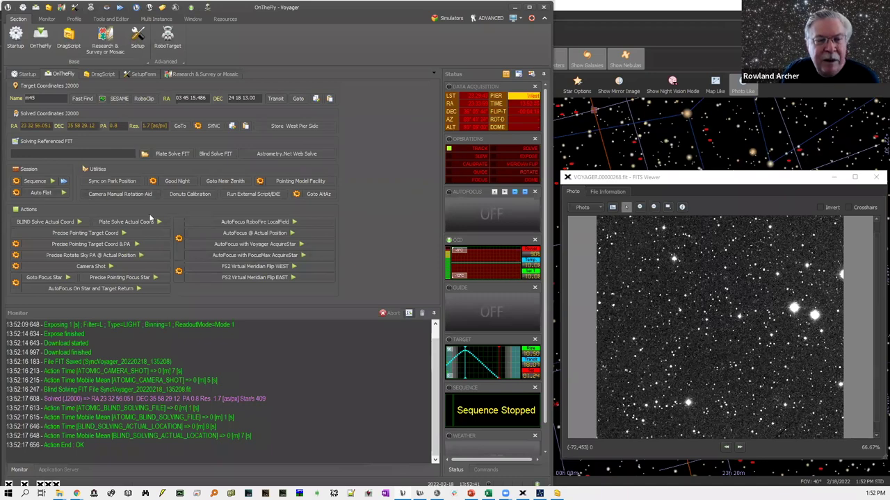
Examine the Camera Manual Rotation Aid and the m45 sequence's rotator settings and rotation angle without changing them.
left_click(142, 195)
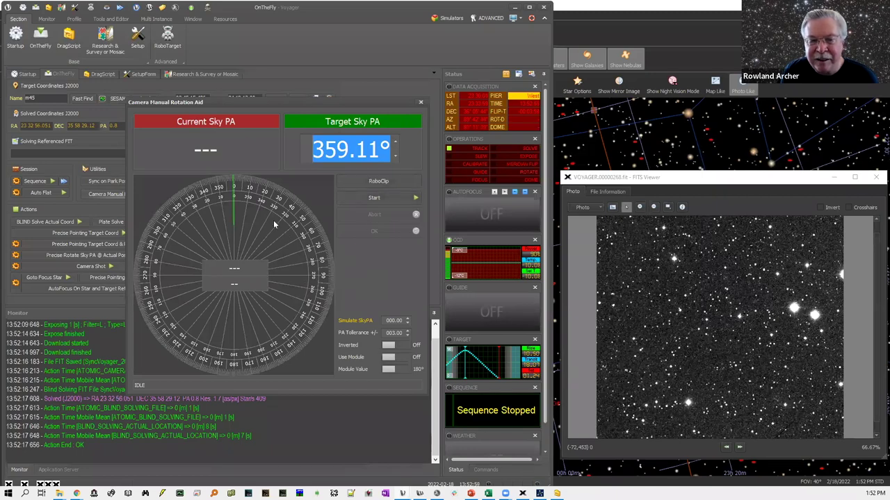
left_click(421, 102)
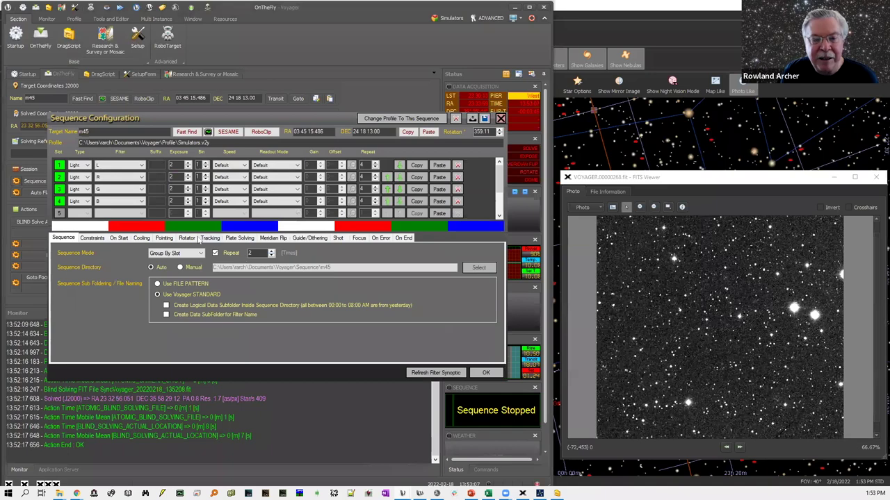
left_click(186, 238)
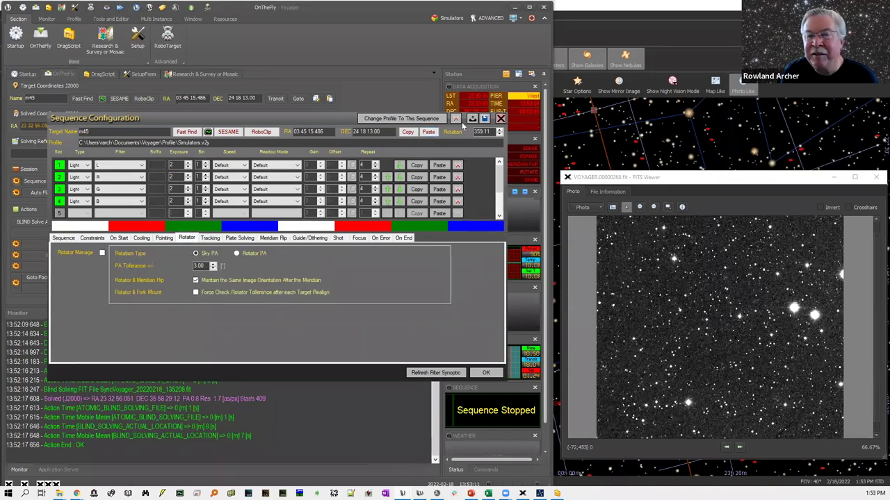
left_click_drag(490, 132, 460, 133)
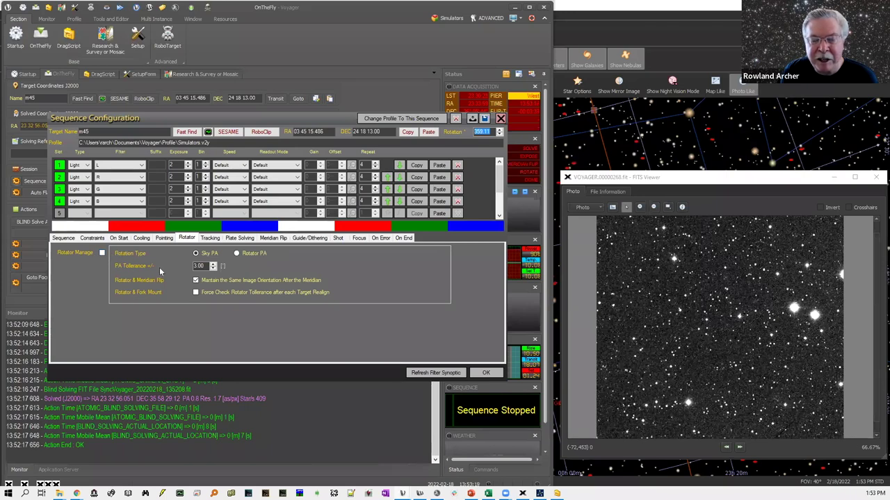
left_click(489, 131)
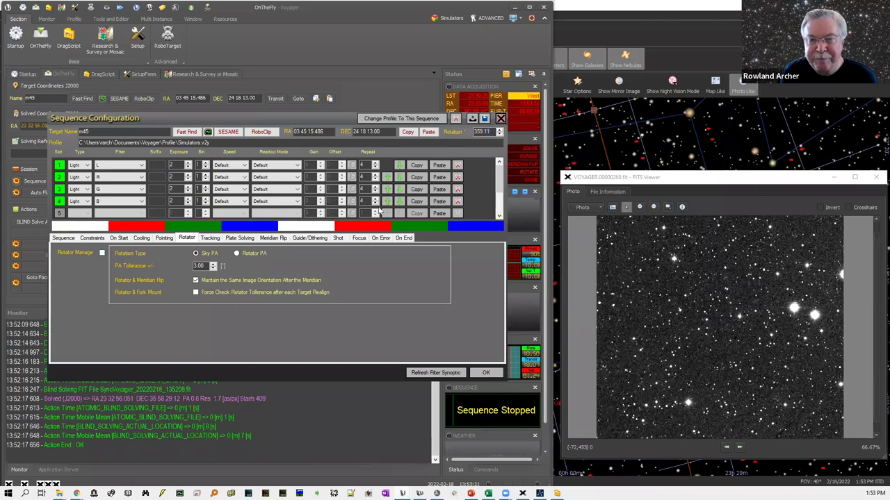
key("Escape")
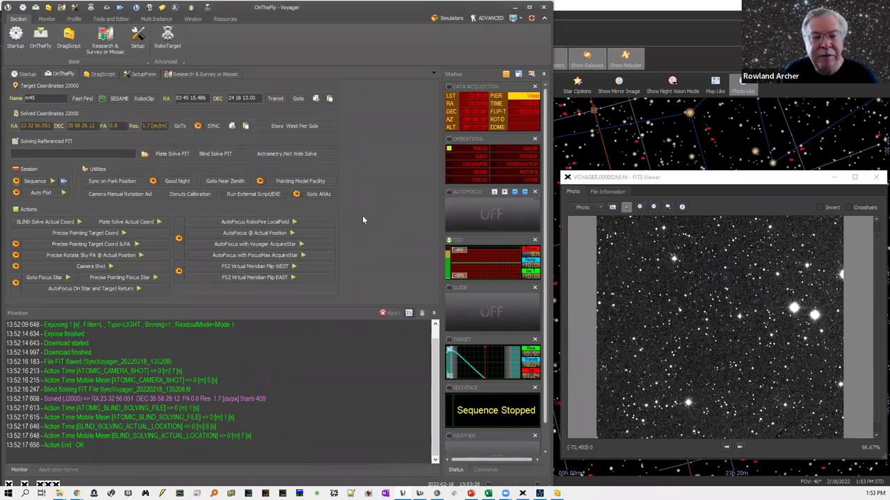
Open the English DragScript editor and add Goto Near Zenith and Blind Solving with Mount Sync to the script.
left_click(104, 75)
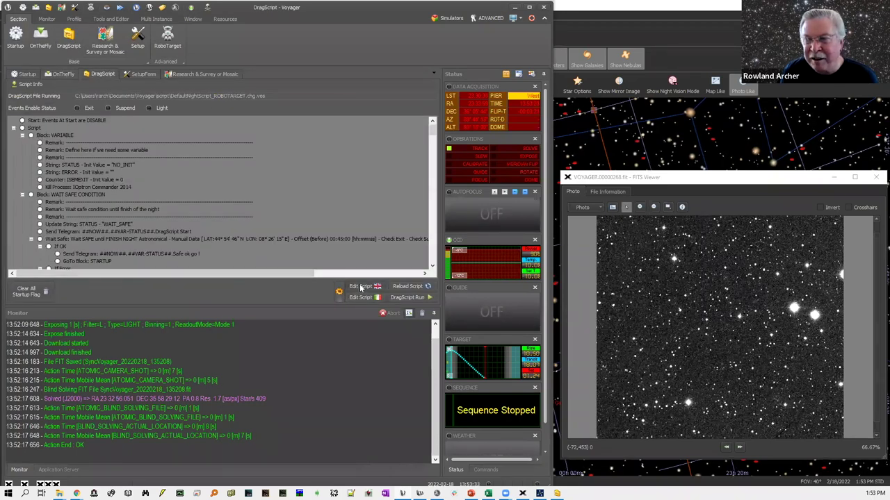
left_click(361, 287)
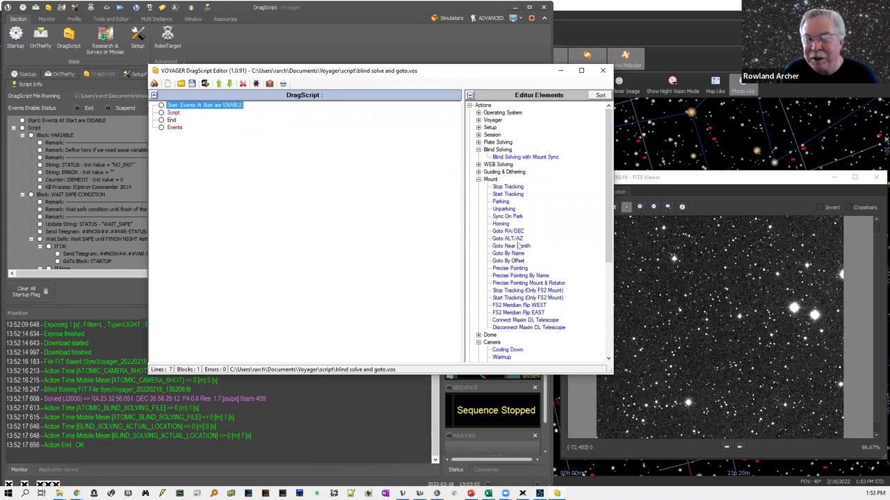
left_click_drag(520, 246, 179, 114)
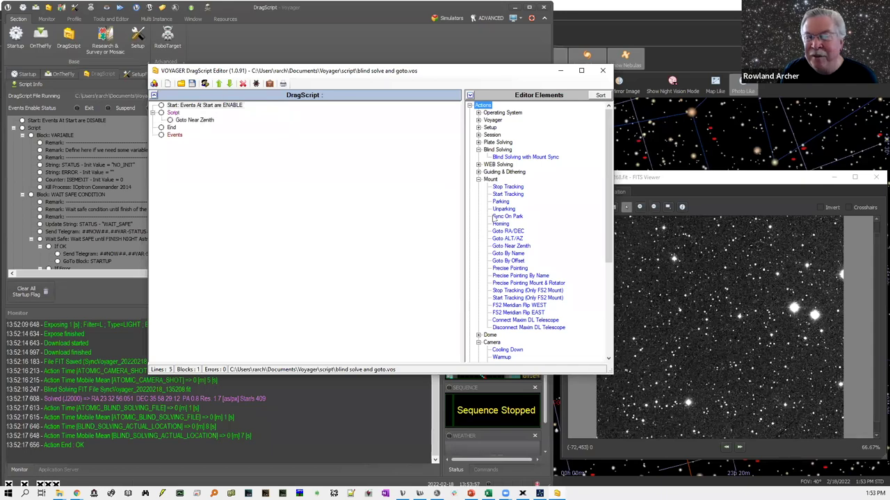
left_click_drag(524, 157, 180, 116)
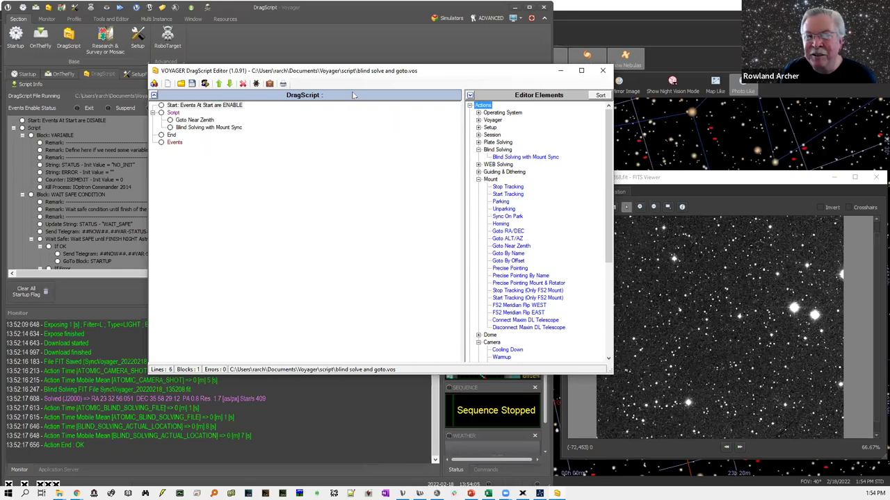
Save the script as blind solve and goto.vos, replacing the existing file.
left_click(192, 84)
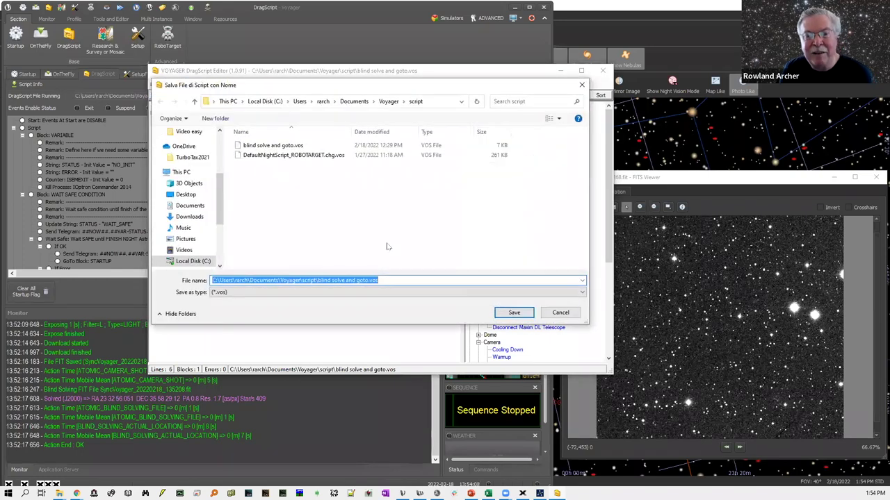
left_click(285, 146)
left_click(515, 313)
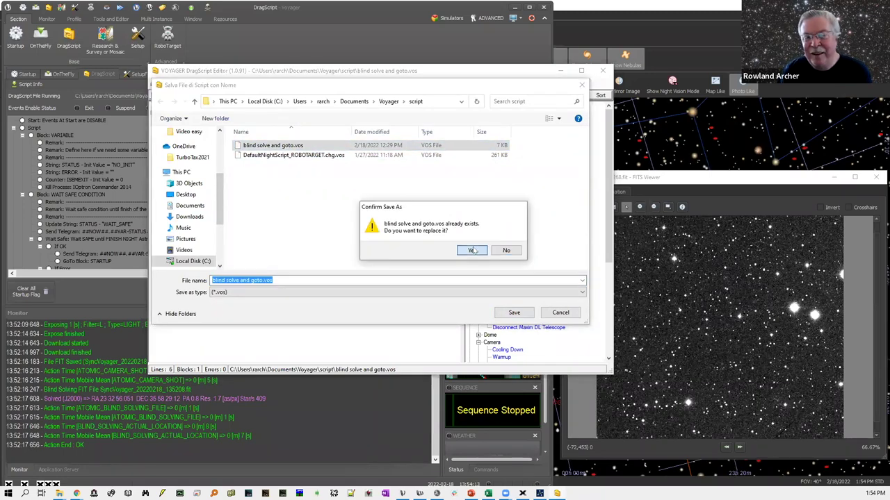
left_click(471, 250)
Load blind solve and goto.vos as the DragScript file in Voyager and run it.
left_click(352, 49)
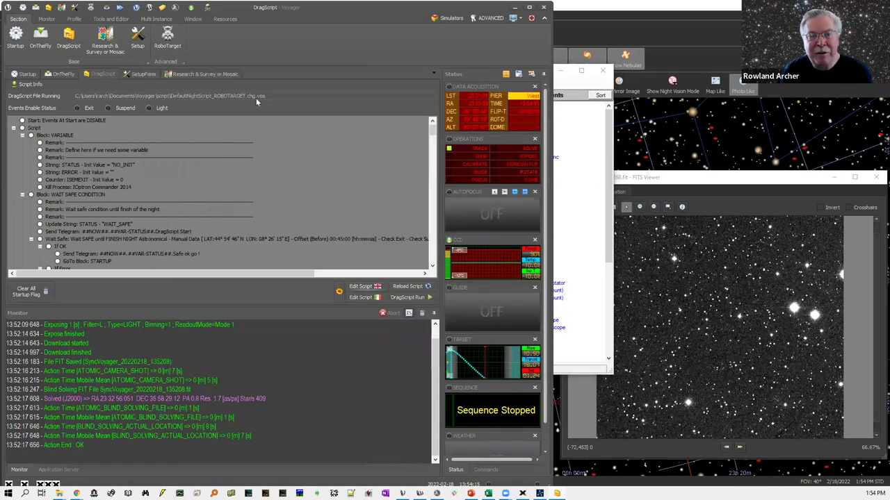
left_click(338, 292)
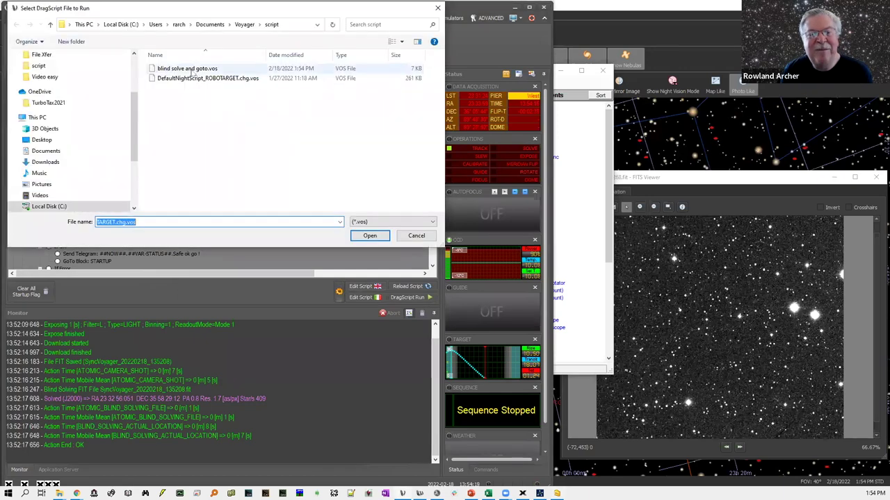
double_click(188, 69)
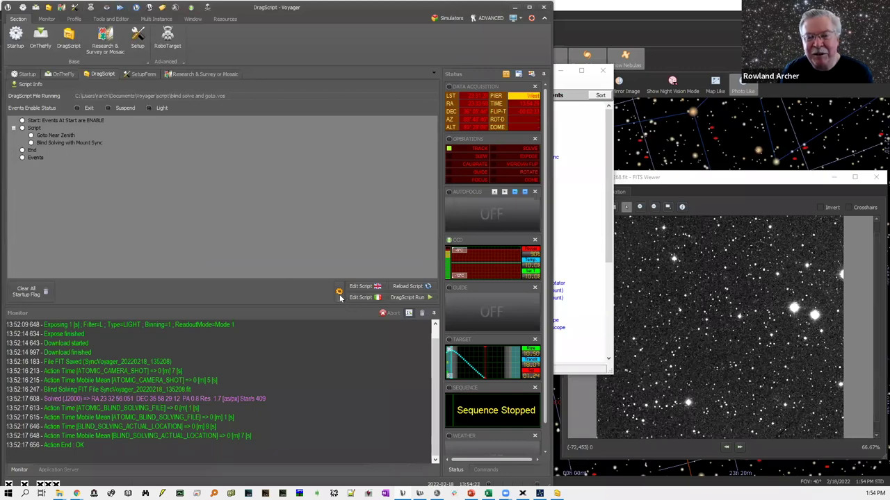
left_click(409, 298)
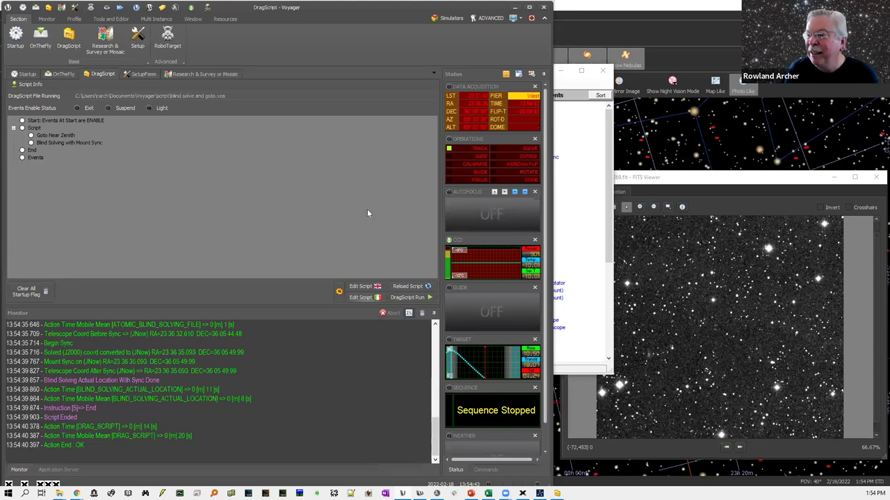
Replace the script in the DragScript editor with the preloaded Loop Exposure script, confirming the reset.
left_click(360, 286)
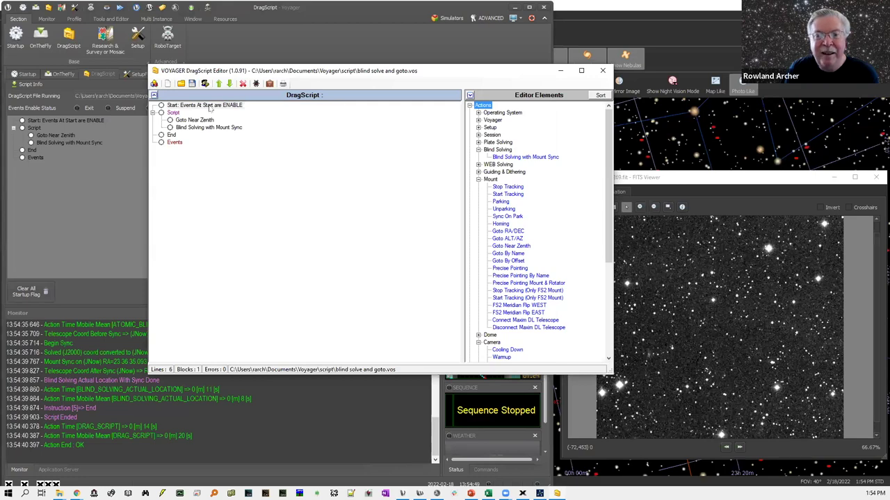
left_click(154, 84)
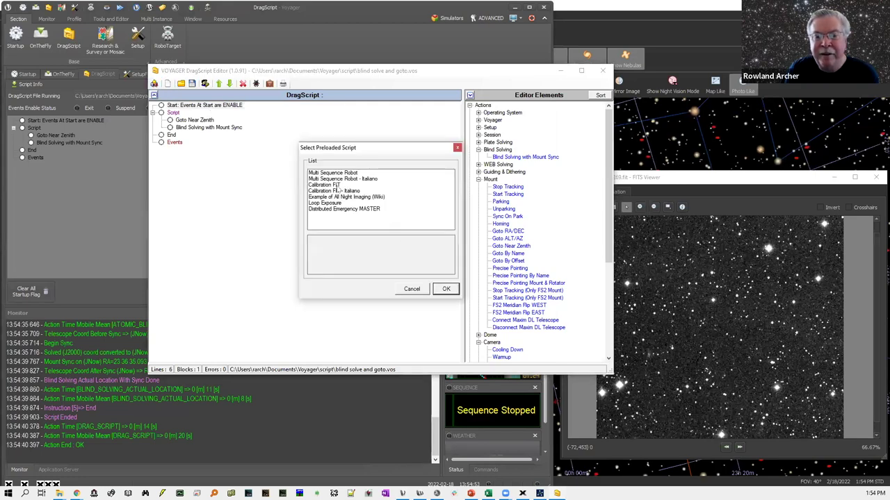
left_click(446, 289)
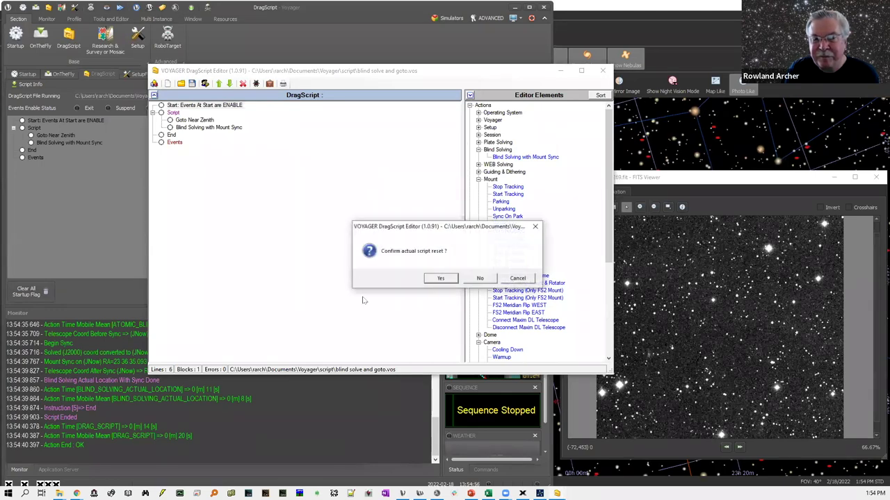
key("Return")
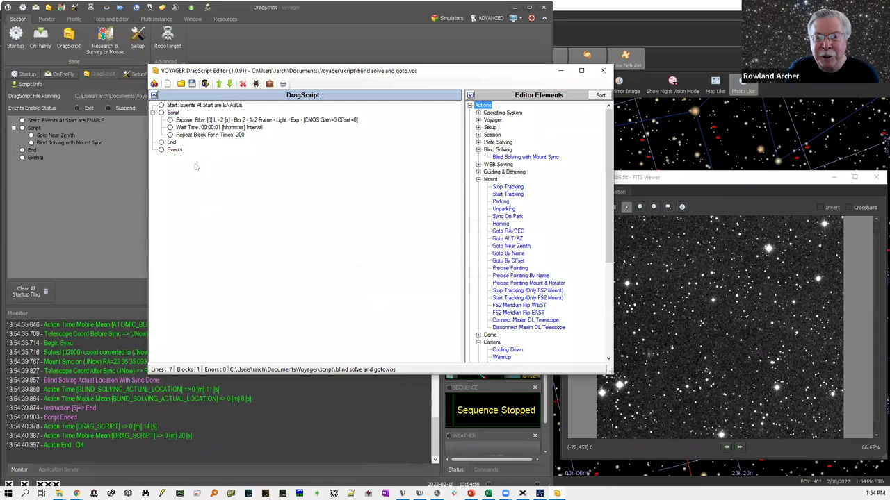
Examine the settings of the Expose, Wait Time and Repeat Block elements in the loop script without changing values.
double_click(197, 121)
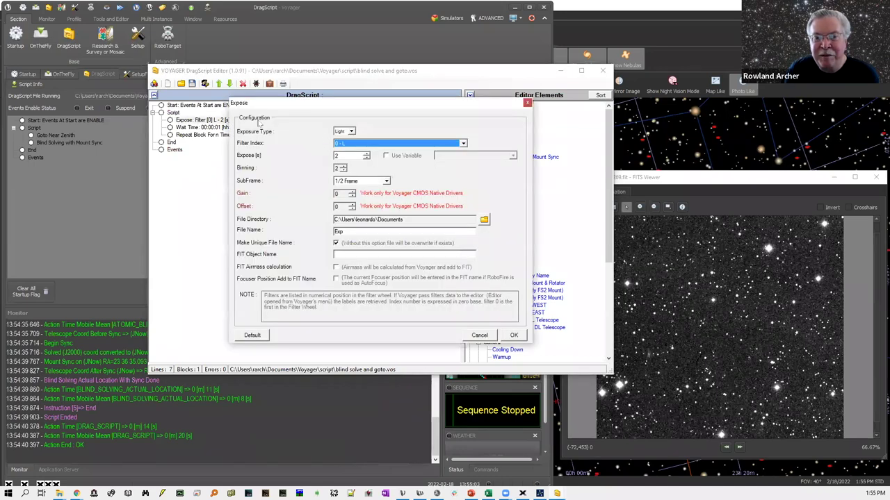
left_click(351, 132)
left_click(347, 138)
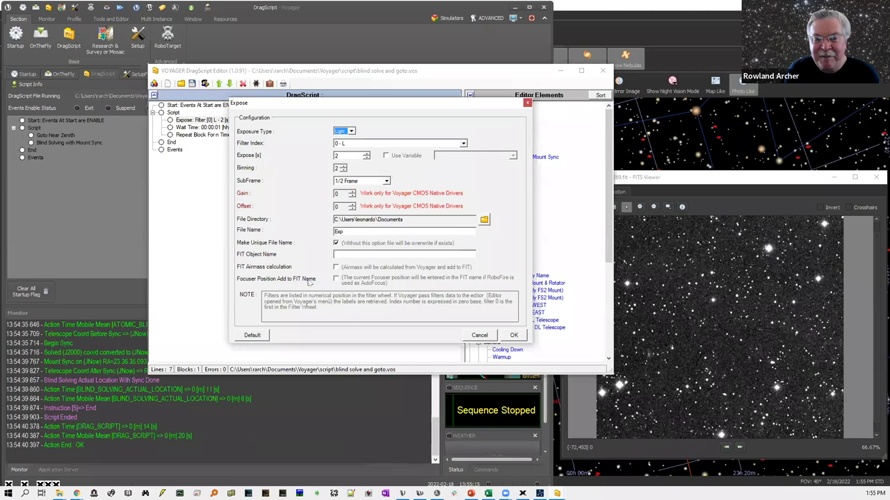
left_click(515, 335)
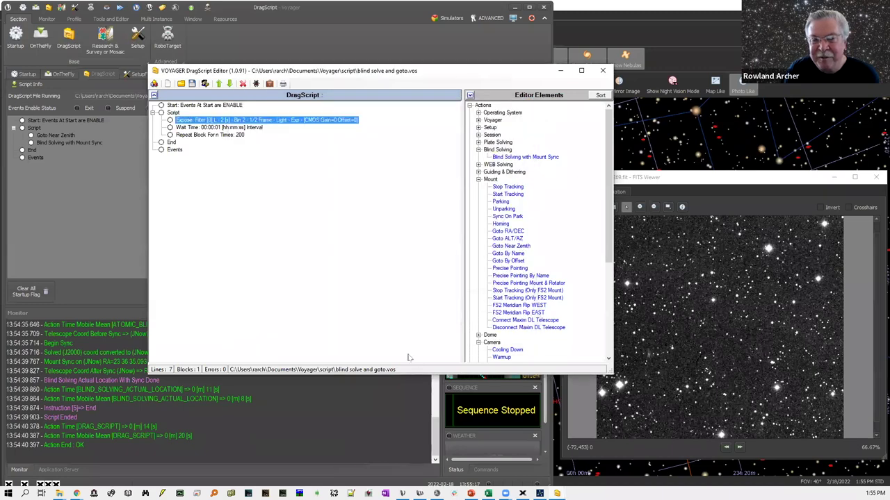
double_click(256, 129)
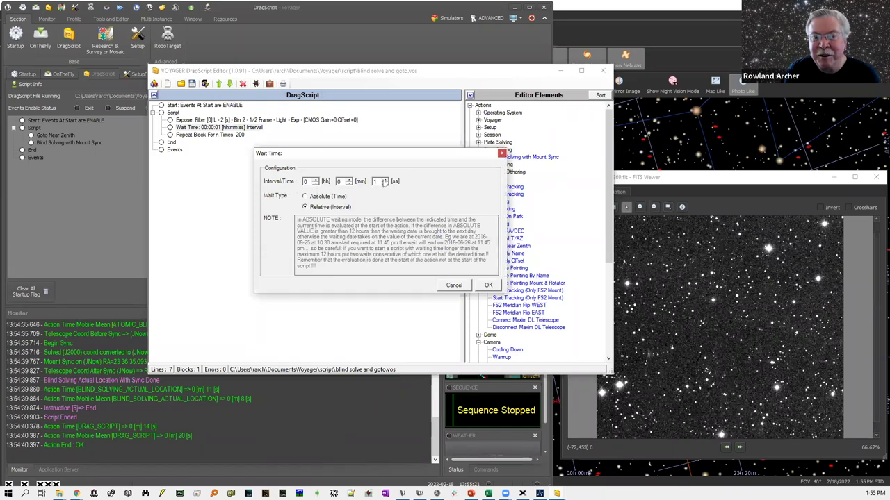
key("Return")
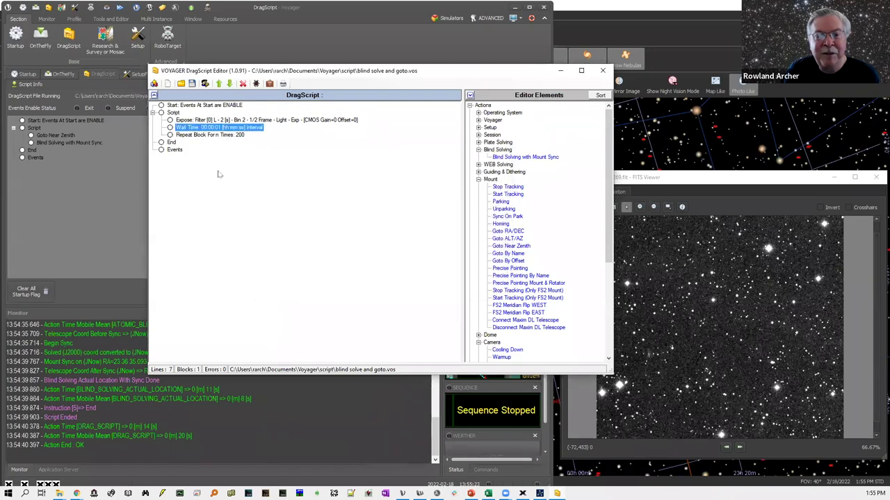
double_click(219, 135)
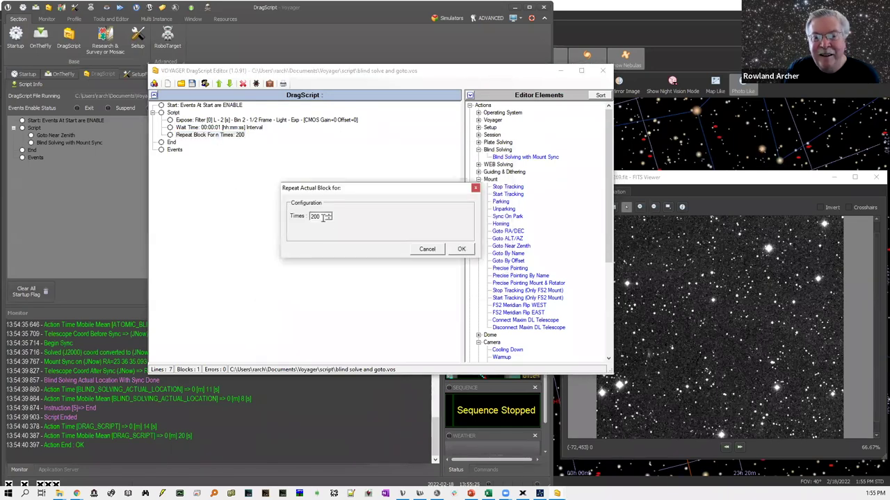
left_click(464, 250)
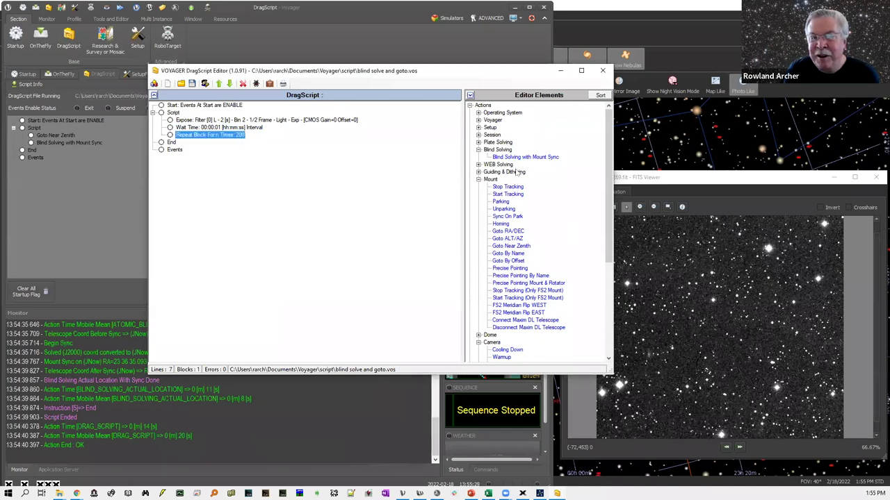
Locate the Expose element among the Camera actions and the Wait Time element among the Timing actions.
left_click(478, 179)
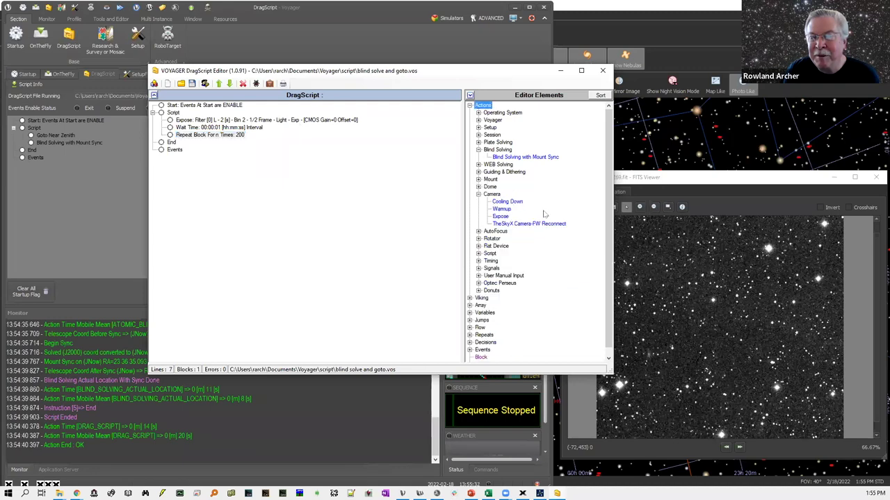
left_click(500, 216)
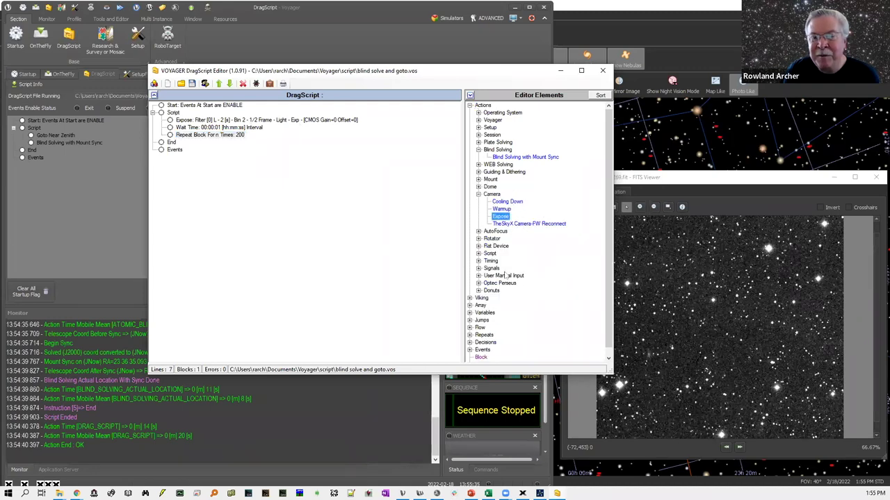
scroll(549, 274, "down", 1)
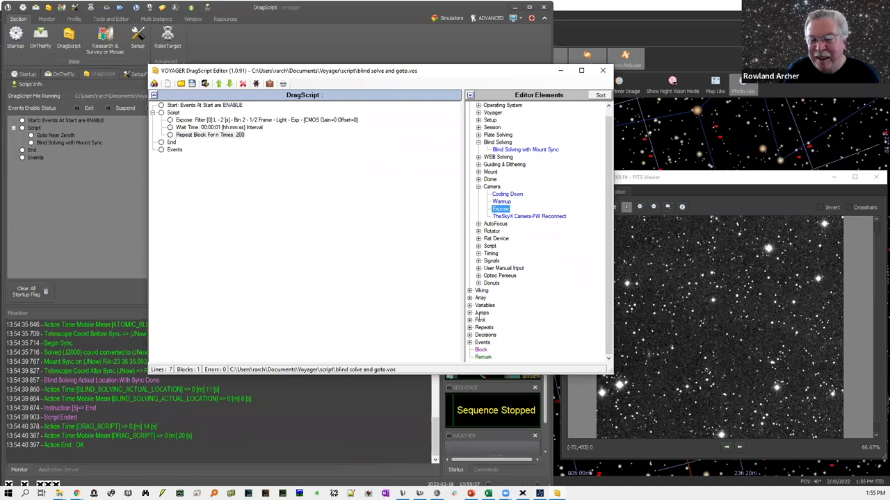
left_click(478, 254)
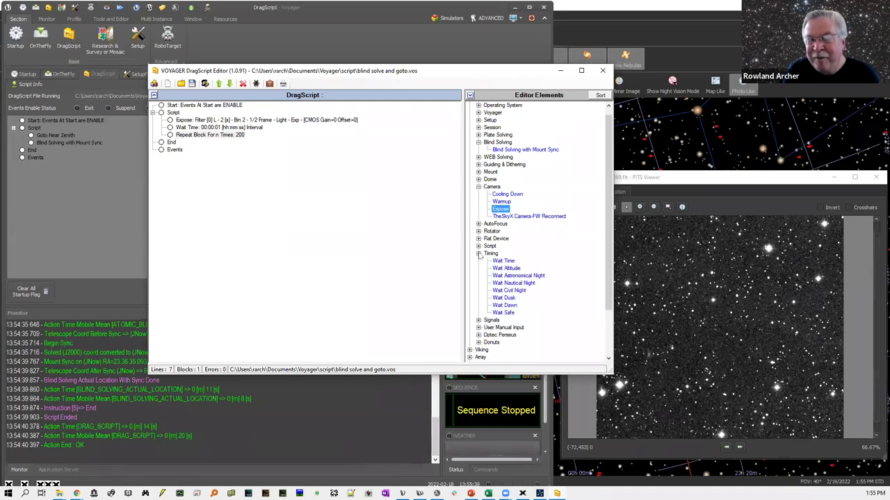
left_click(505, 261)
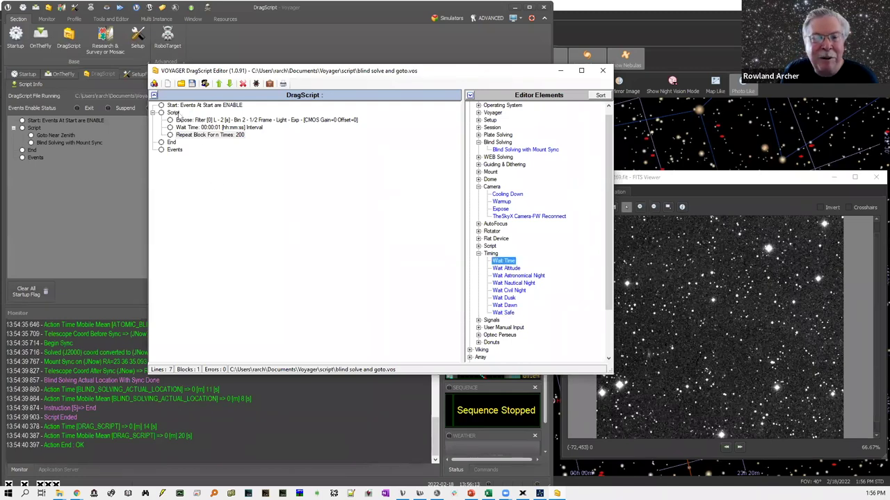
Try a Wait Safe element after the repeat block with Astronomical night type and a 1-hour offset before, cancelling its settings and deleting it.
left_click_drag(177, 114, 179, 115)
double_click(205, 143)
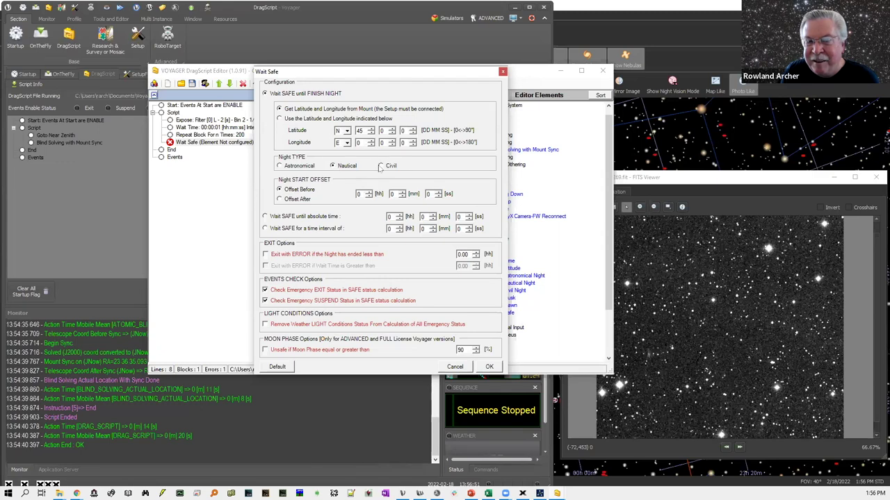
left_click(280, 166)
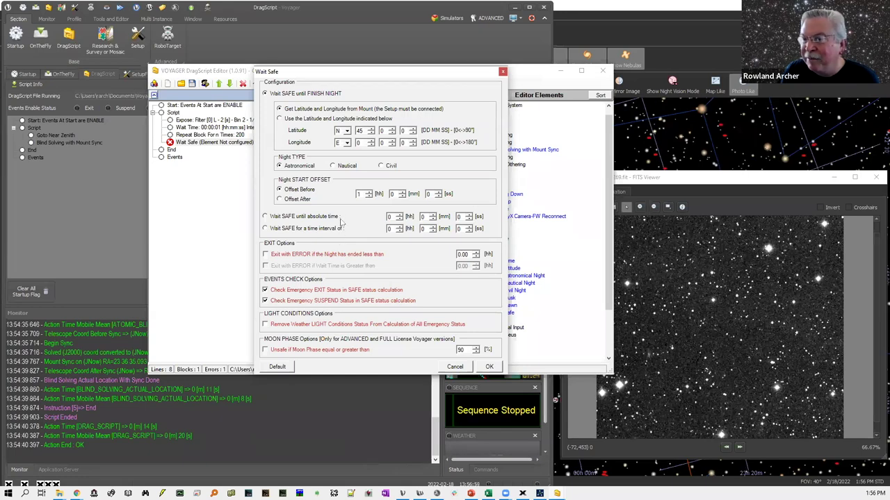
left_click(455, 367)
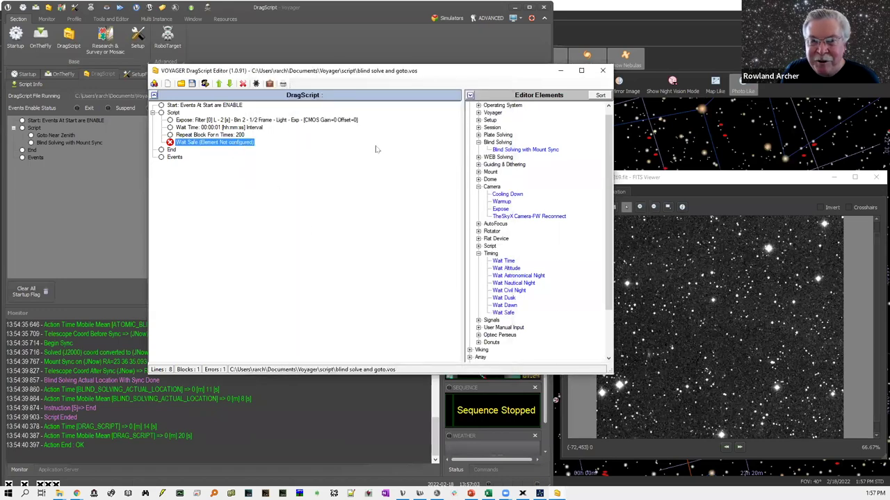
double_click(243, 143)
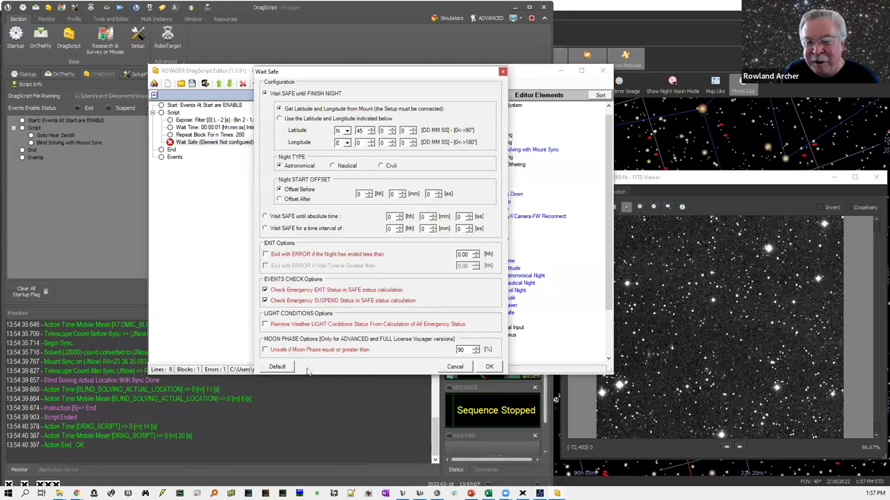
left_click(455, 367)
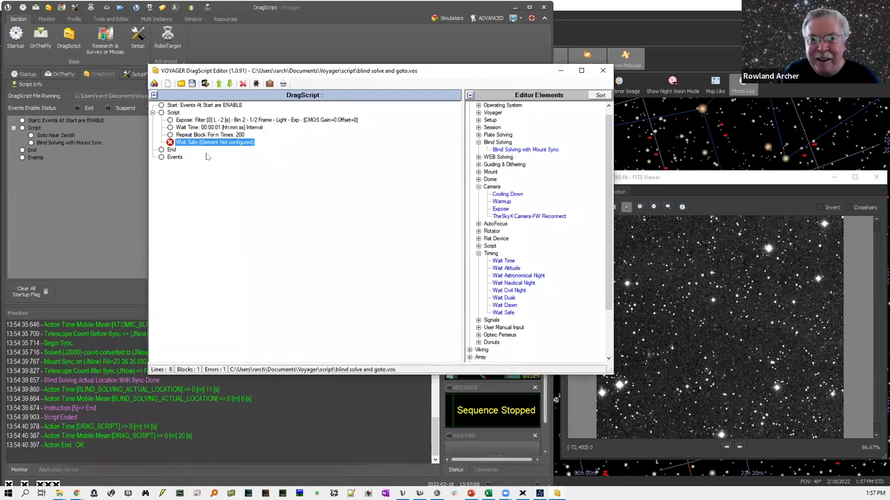
left_click(242, 84)
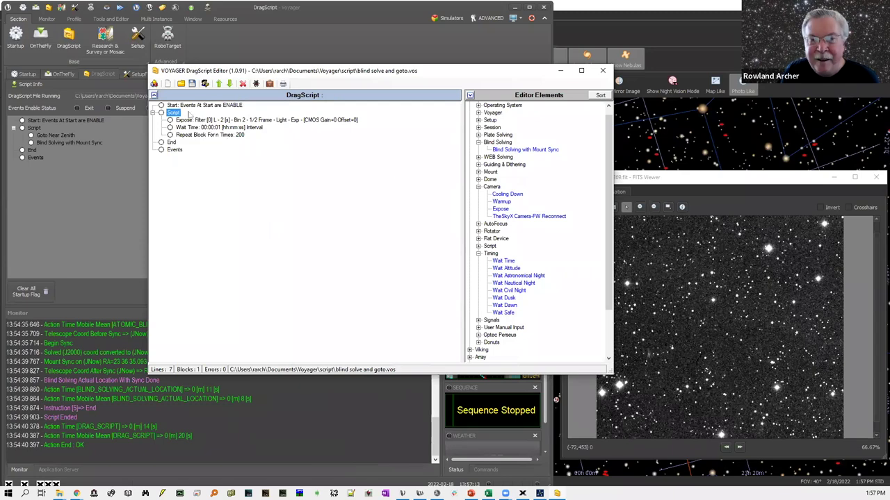
Replace the script with the preloaded Calibration FIT script, confirming the reset.
left_click(154, 84)
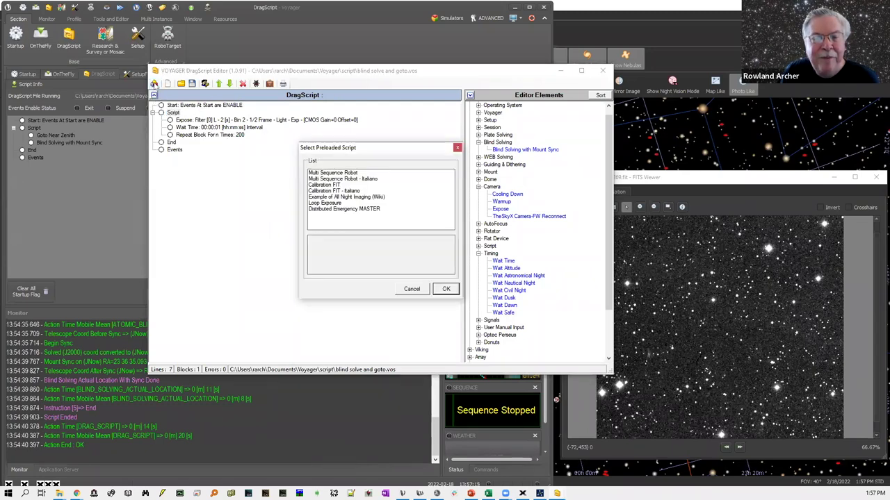
double_click(336, 186)
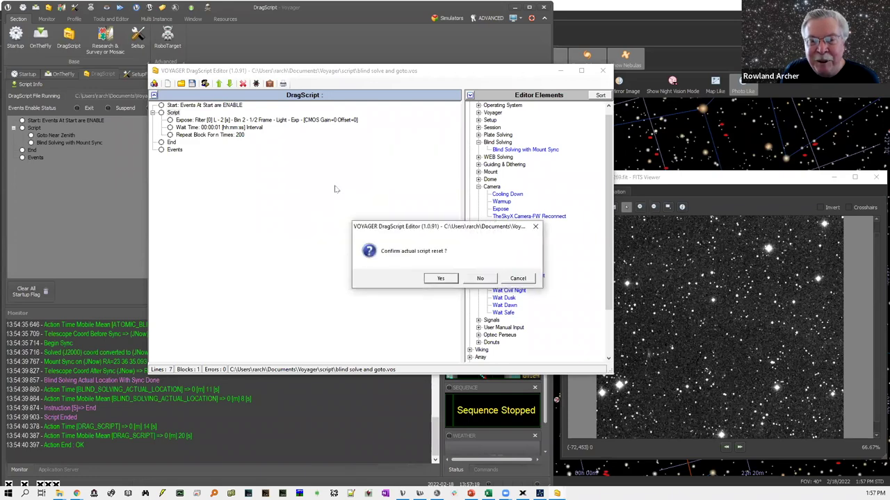
left_click(445, 280)
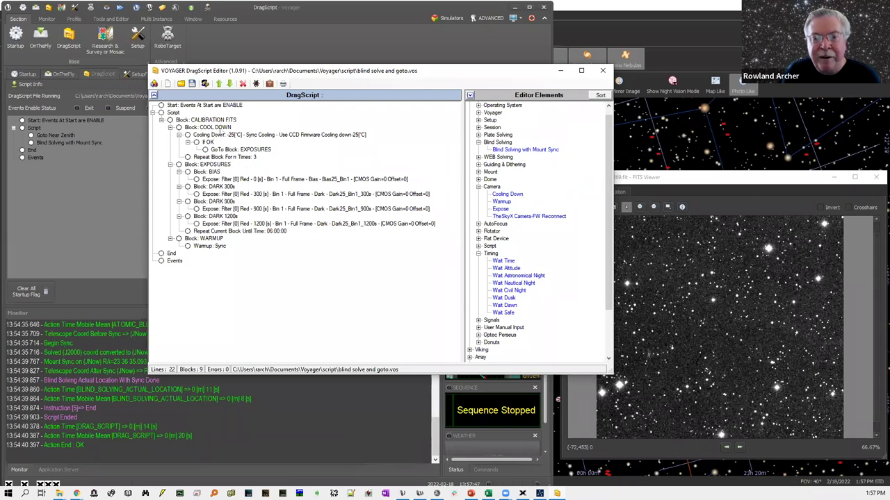
Examine the Cooling Down settings and the If OK, Repeat Block and GoTo Block elements in the COOL DOWN block without changing values.
double_click(220, 134)
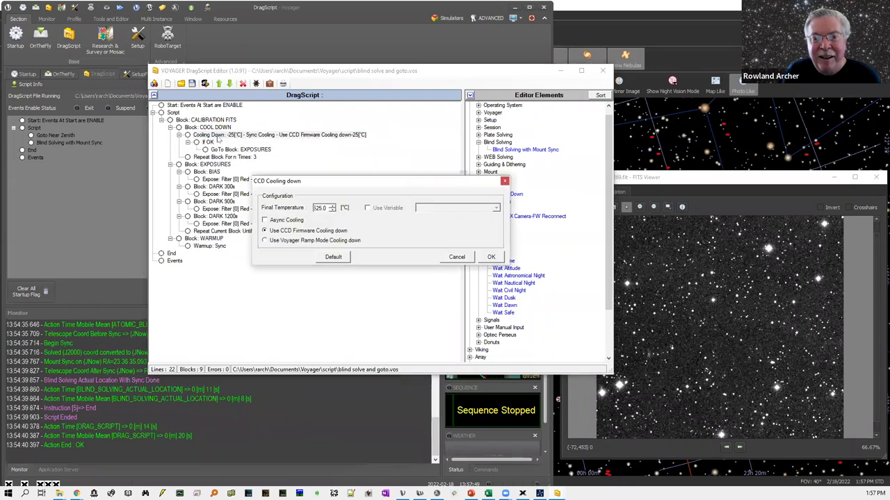
left_click(460, 259)
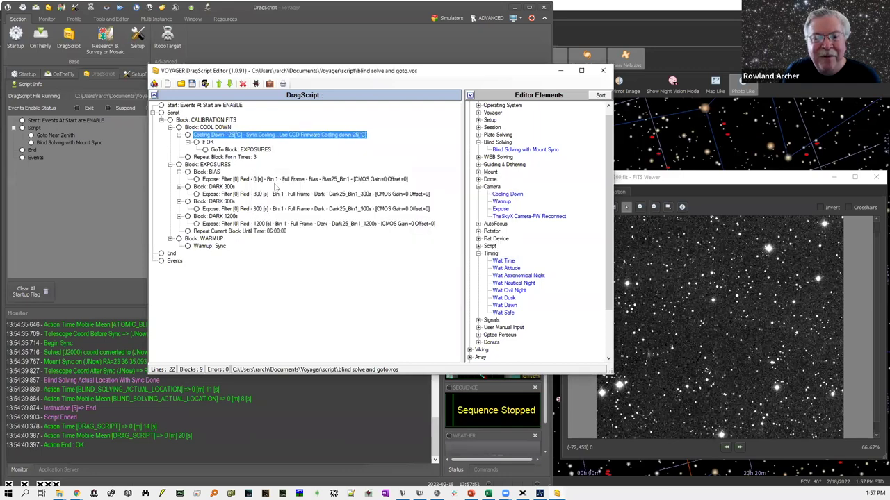
double_click(208, 143)
double_click(209, 144)
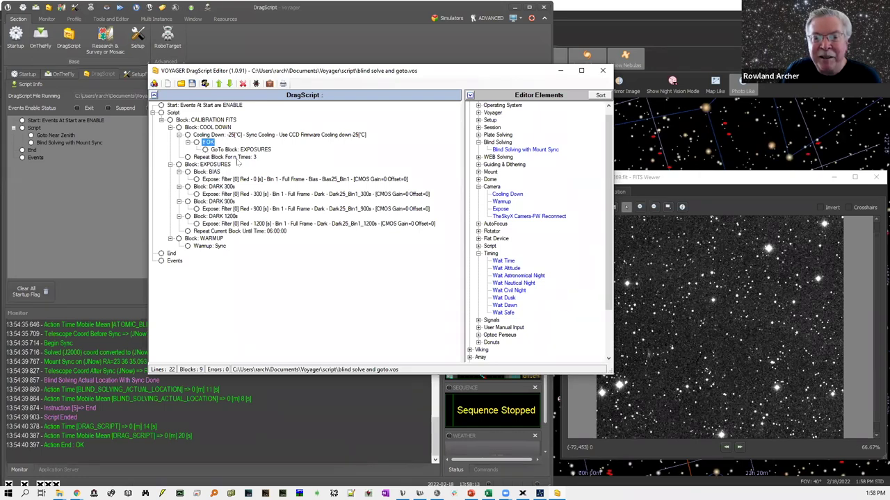
left_click(241, 158)
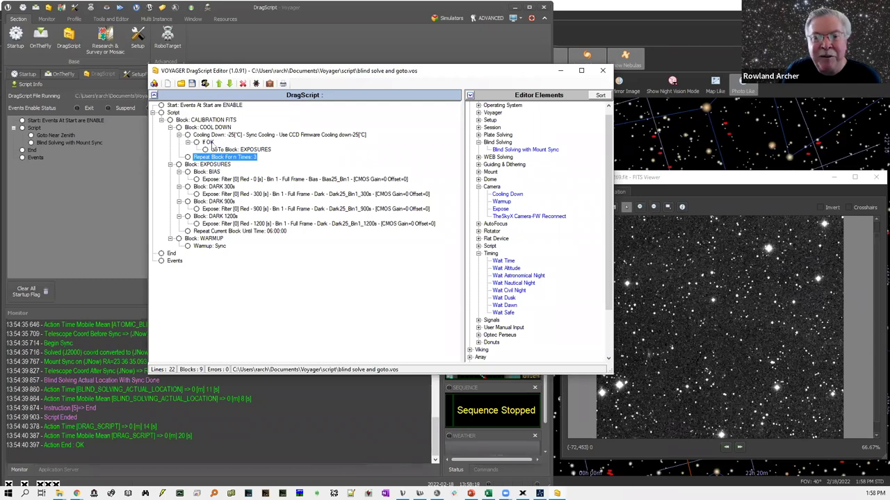
left_click(236, 150)
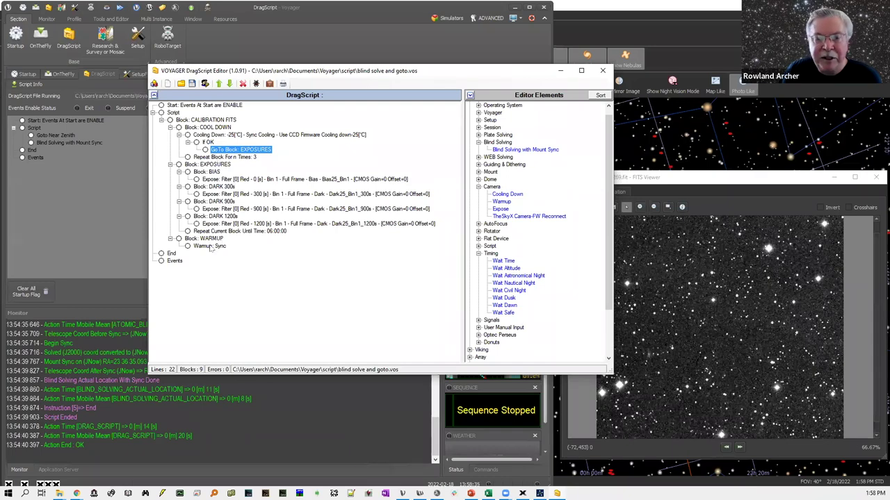
Open the script file DefaultNightScript_ROBOTARGET.chg.vos in the DragScript editor, dismissing the preloaded script list.
left_click(155, 84)
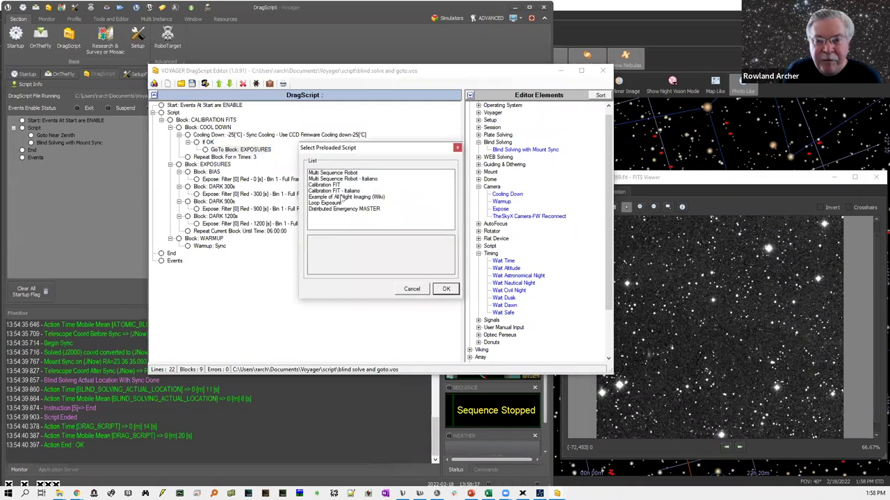
left_click(412, 290)
left_click(180, 84)
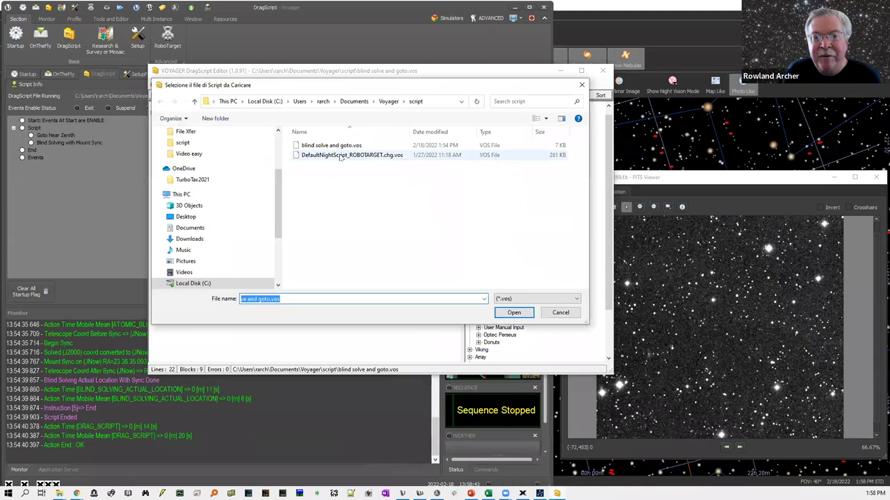
double_click(341, 155)
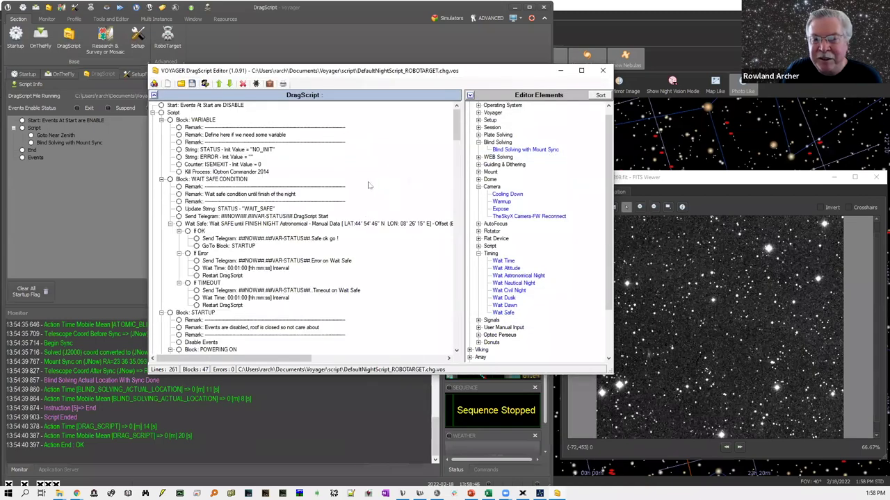
Skim the whole night script from its variable block to its emergency events and return to its beginning.
scroll(369, 184, "down", 10)
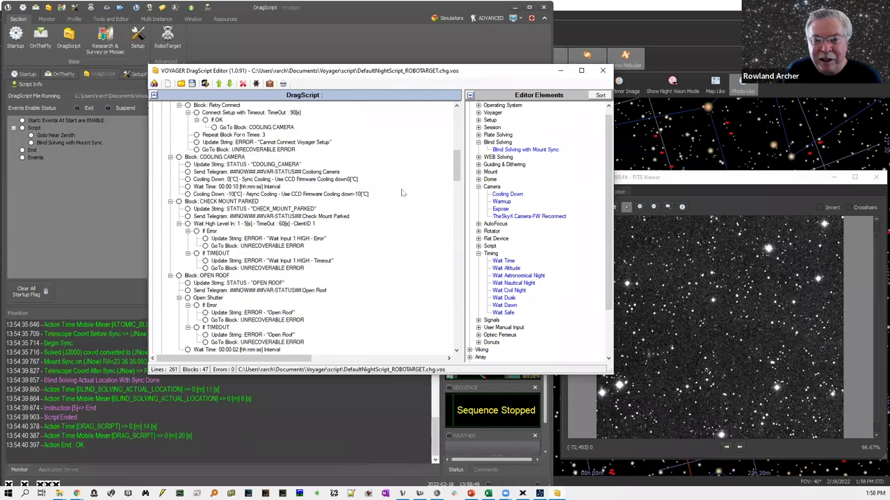
scroll(459, 175, "down", 1)
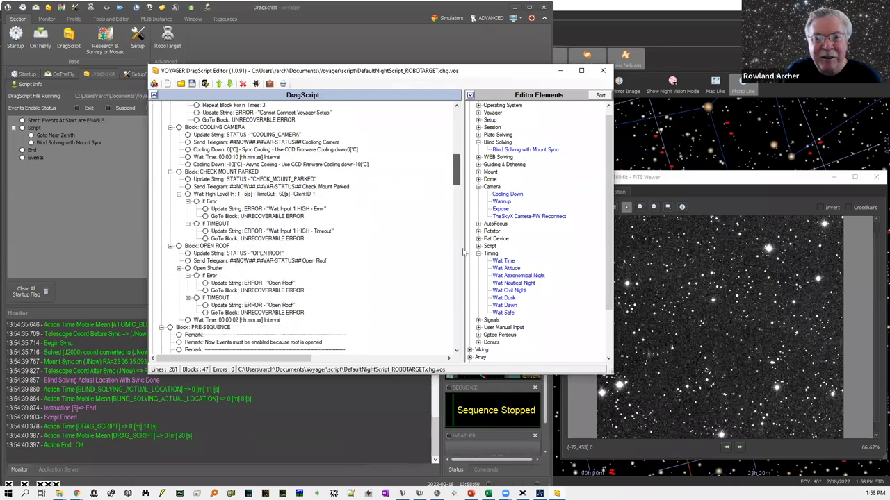
scroll(417, 174, "down", 3)
scroll(332, 136, "up", 15)
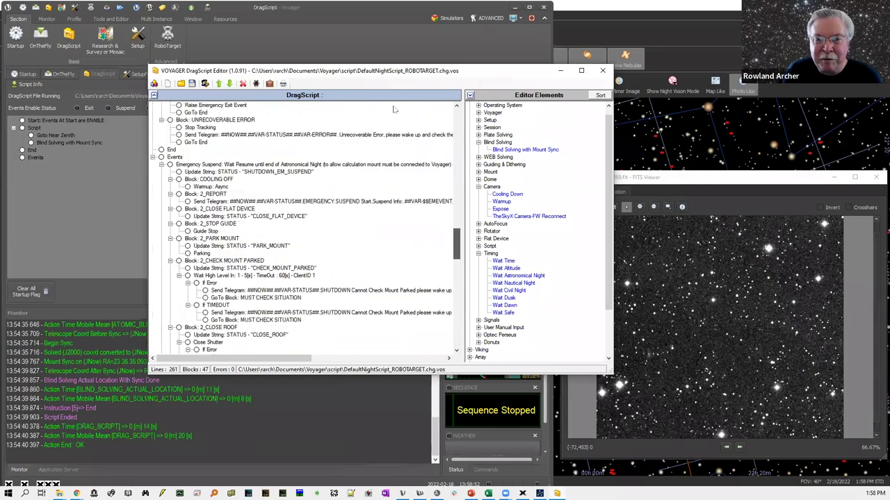
scroll(377, 141, "down", 10)
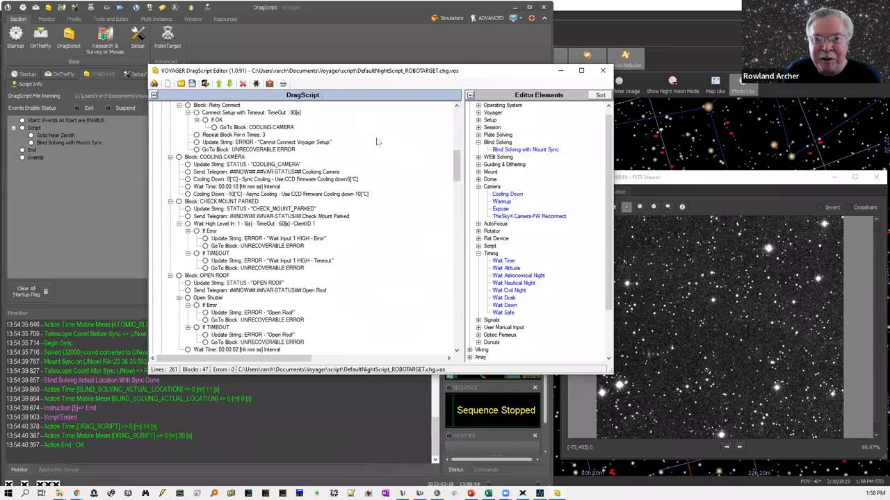
scroll(377, 142, "up", 12)
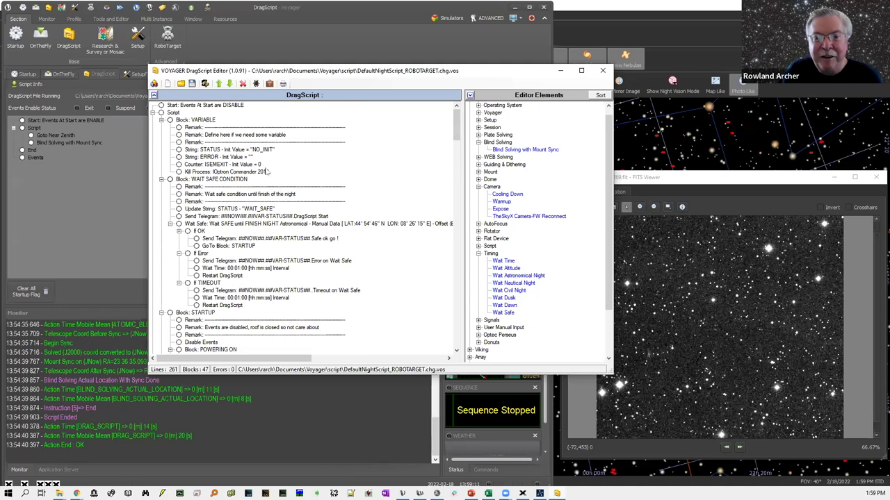
Examine the WAIT SAFE CONDITION block, including its Wait Safe element and the Telegram message sent when conditions are safe.
scroll(260, 167, "down", 1)
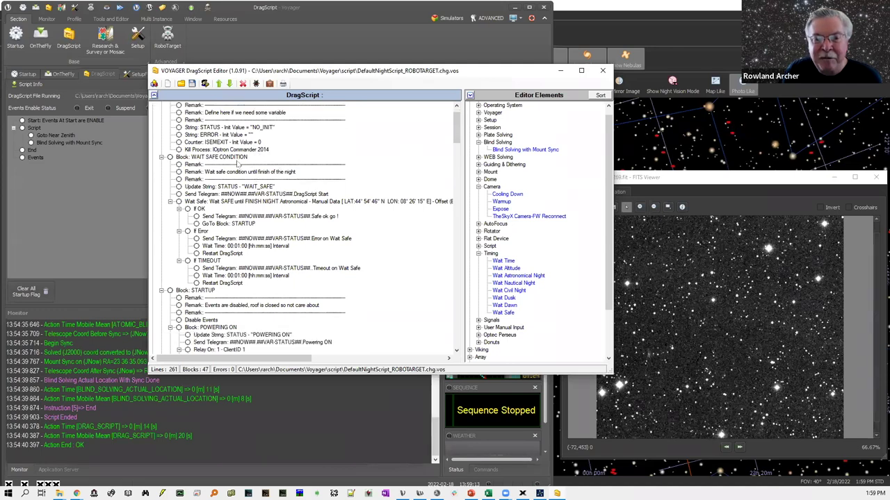
left_click(250, 207)
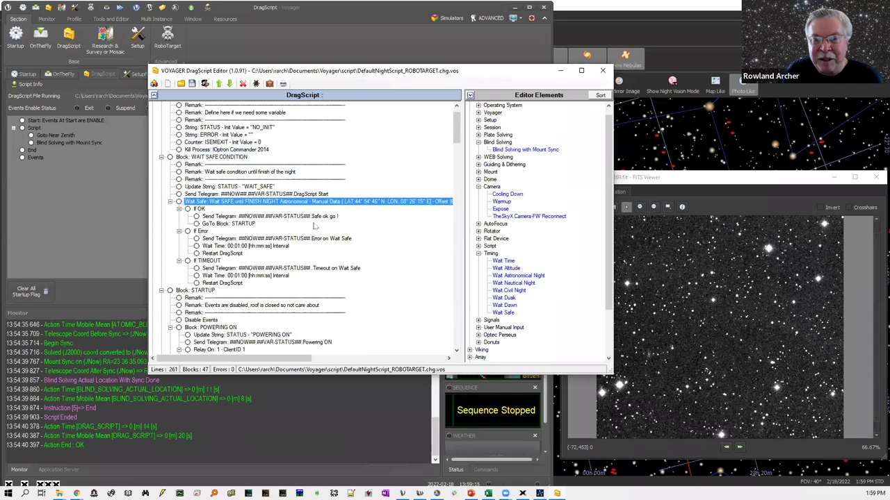
scroll(308, 221, "down", 2)
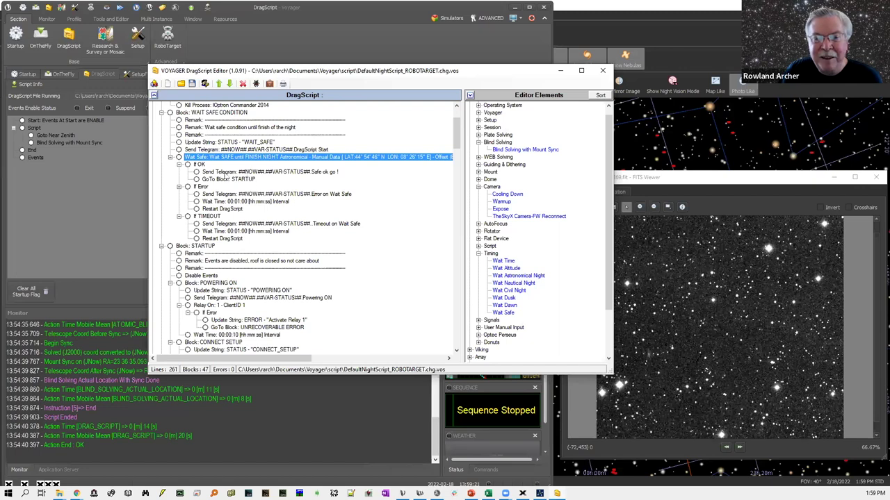
left_click(226, 173)
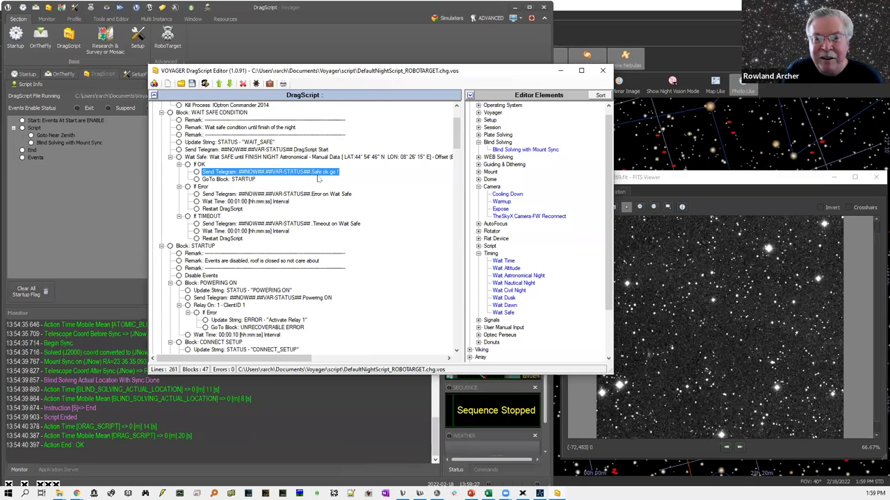
scroll(333, 182, "down", 4)
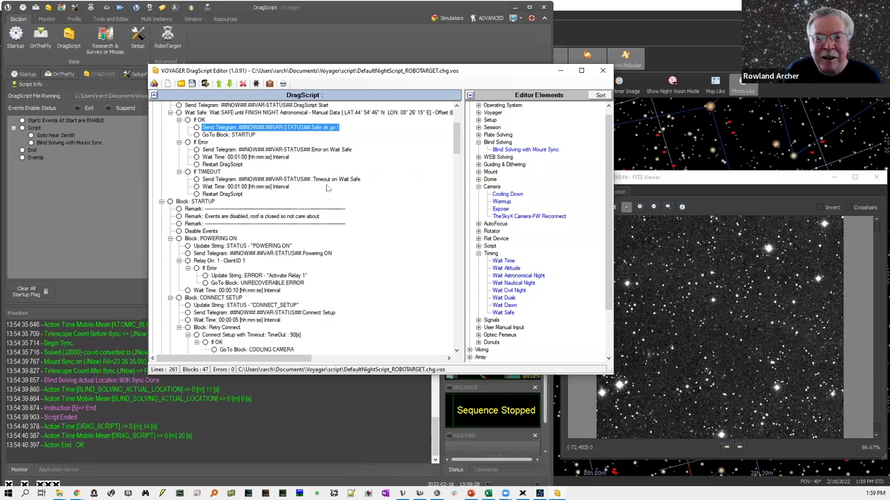
Examine the STARTUP block's sub-blocks for powering on, connecting the setup, cooling the camera, checking the parked mount and opening the roof.
left_click(208, 156)
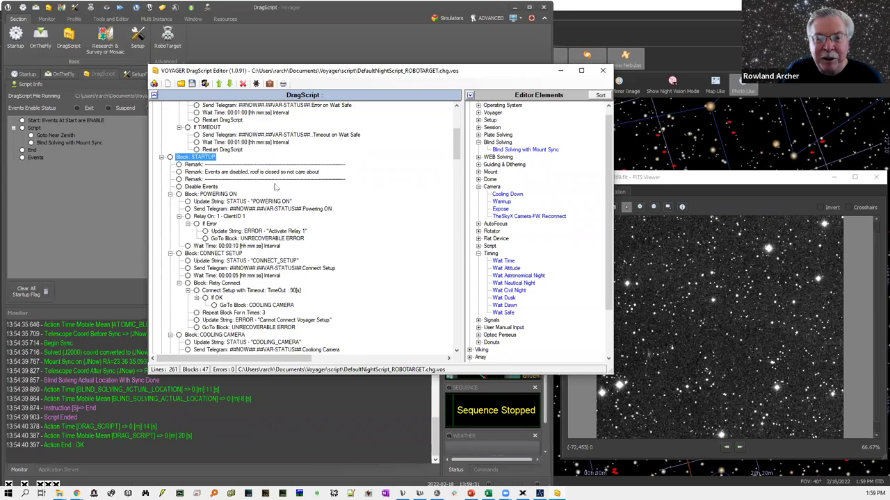
scroll(251, 160, "down", 2)
left_click(234, 150)
scroll(246, 163, "down", 2)
left_click(243, 167)
scroll(243, 177, "down", 3)
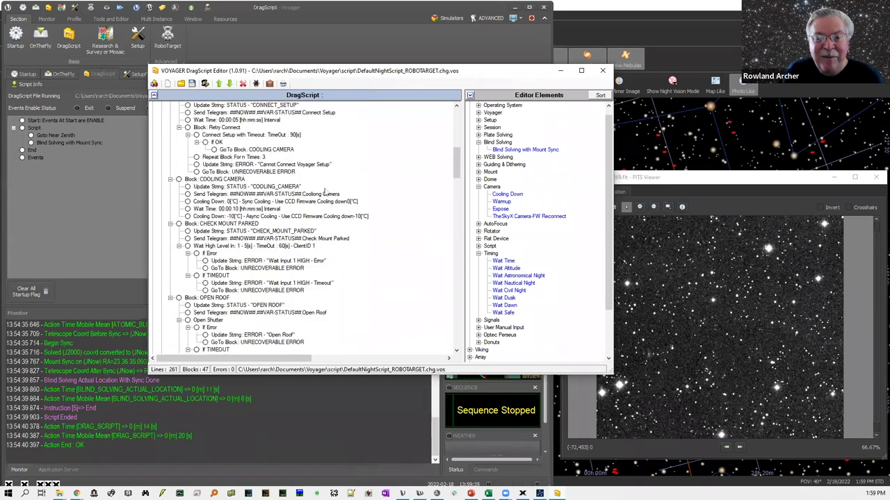
left_click(242, 180)
scroll(328, 199, "down", 2)
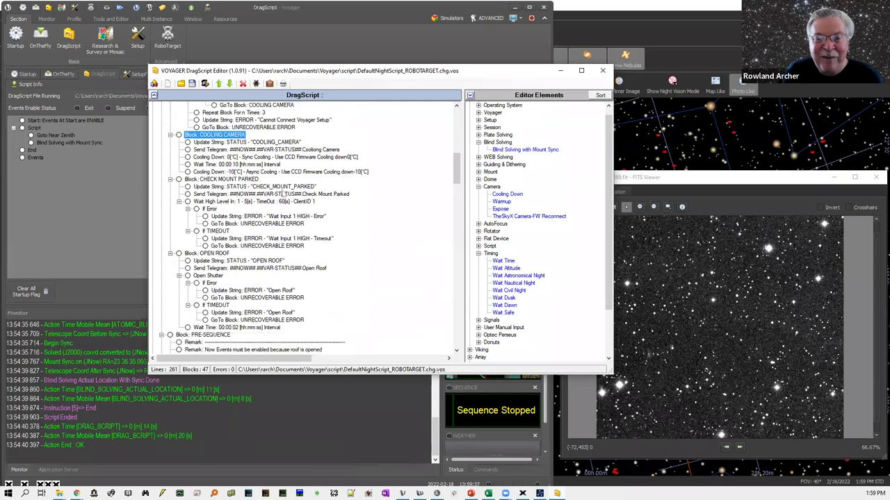
Review the CHECK MOUNT PARKED and OPEN ROOF sub-blocks that conclude the STARTUP block, including their error and timeout branches.
left_click(252, 179)
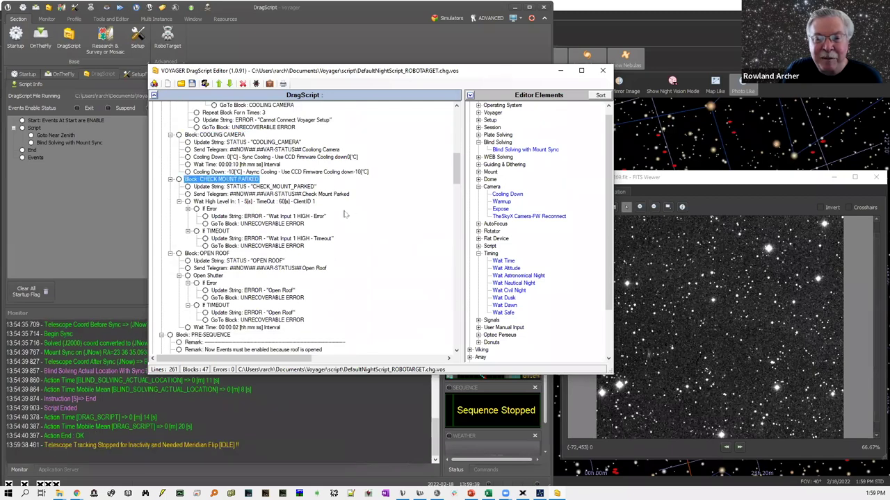
scroll(344, 215, "down", 2)
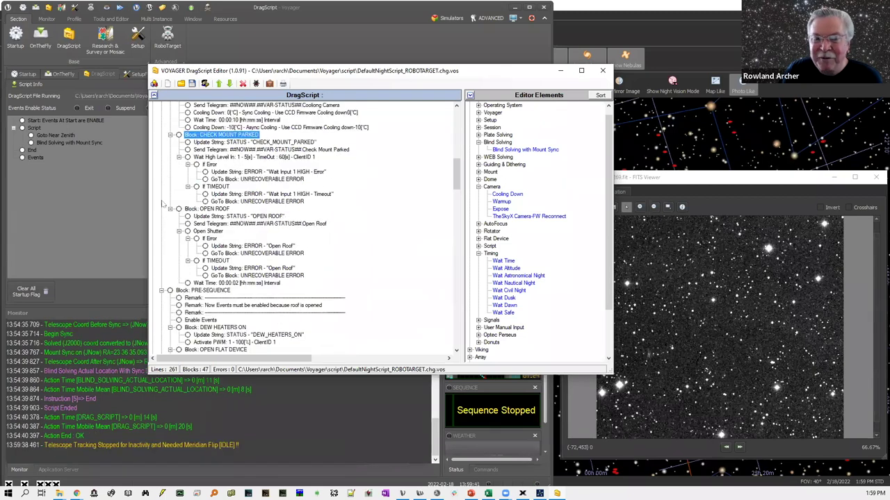
left_click(220, 210)
scroll(359, 263, "down", 2)
scroll(359, 263, "down", 1)
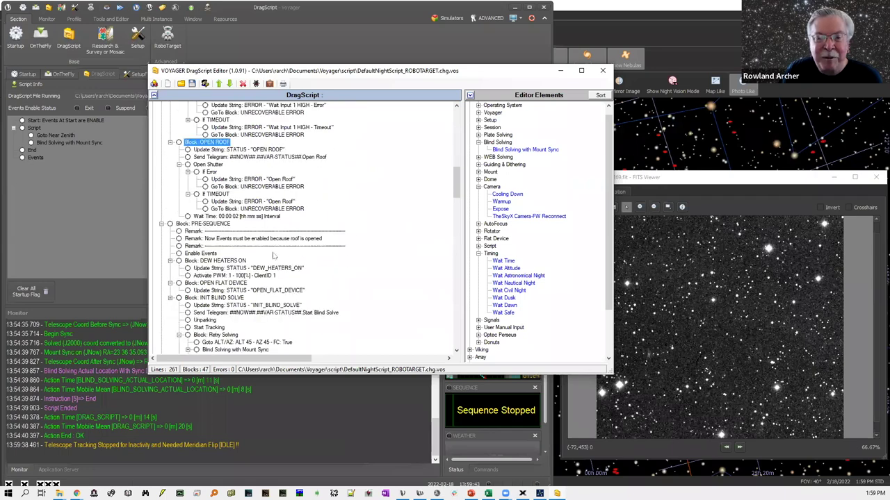
Examine the PRE-SEQUENCE block's sub-blocks for enabling events, turning on dew heaters, opening the flat device and blind solving with retries.
left_click(216, 227)
scroll(341, 246, "down", 1)
scroll(341, 245, "down", 1)
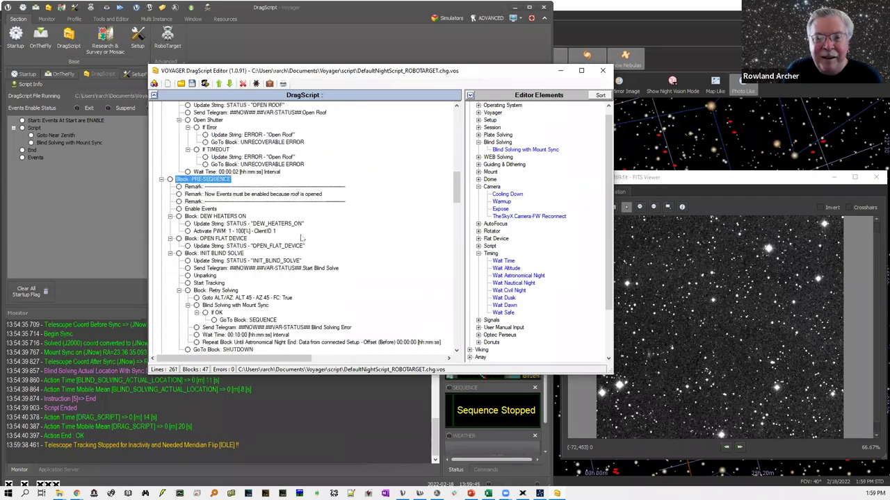
scroll(274, 223, "down", 1)
scroll(225, 181, "down", 2)
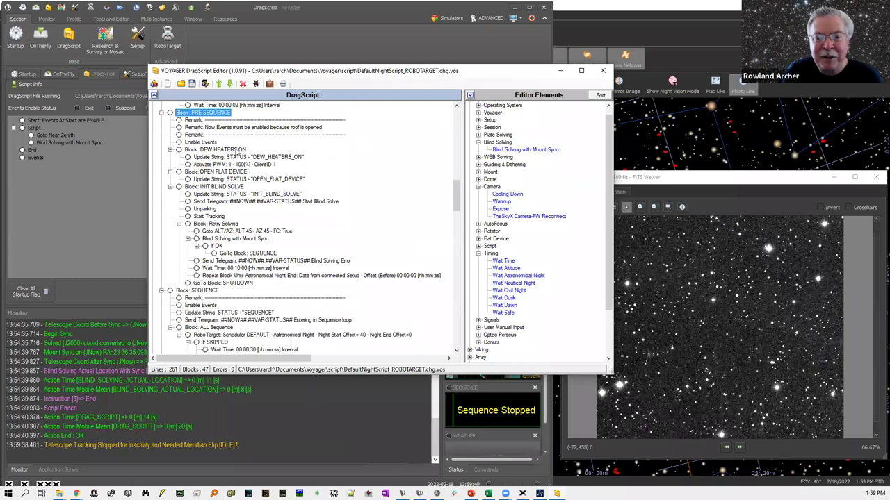
left_click(236, 187)
scroll(318, 220, "down", 3)
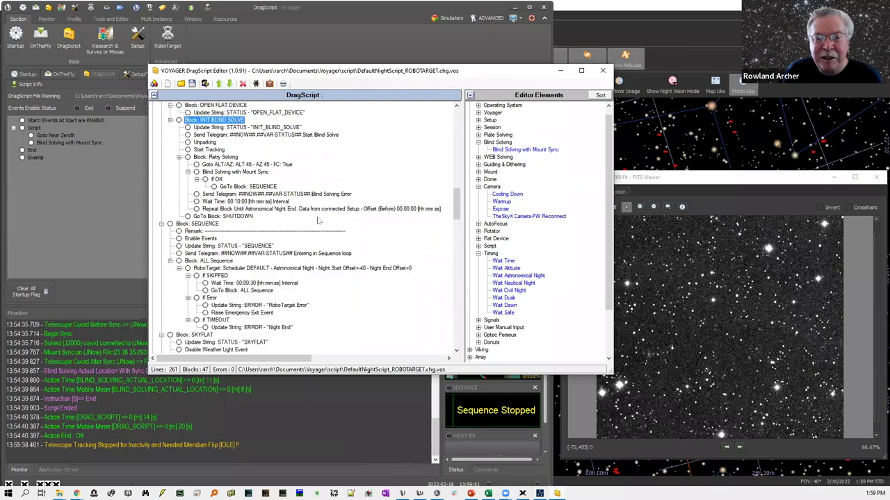
Examine the SEQUENCE block with its RoboTarget scheduler element and the branches for skipped, error and timeout.
scroll(317, 220, "down", 3)
left_click(203, 158)
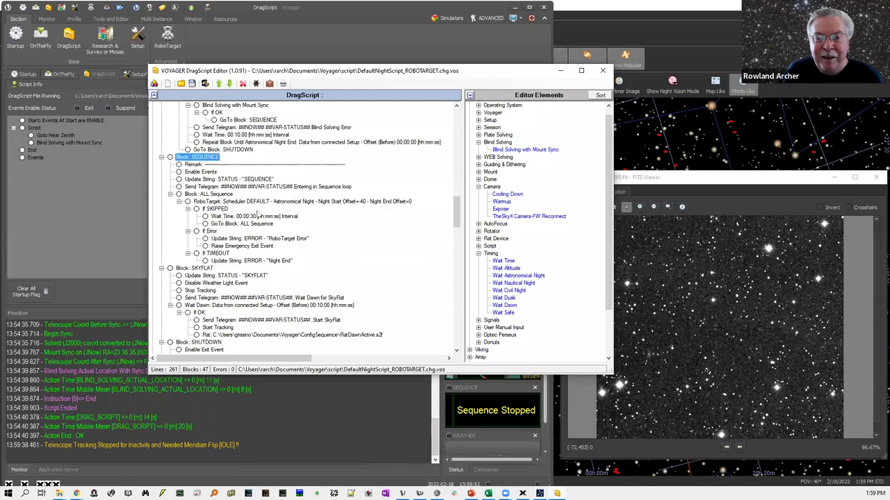
scroll(255, 196, "down", 4)
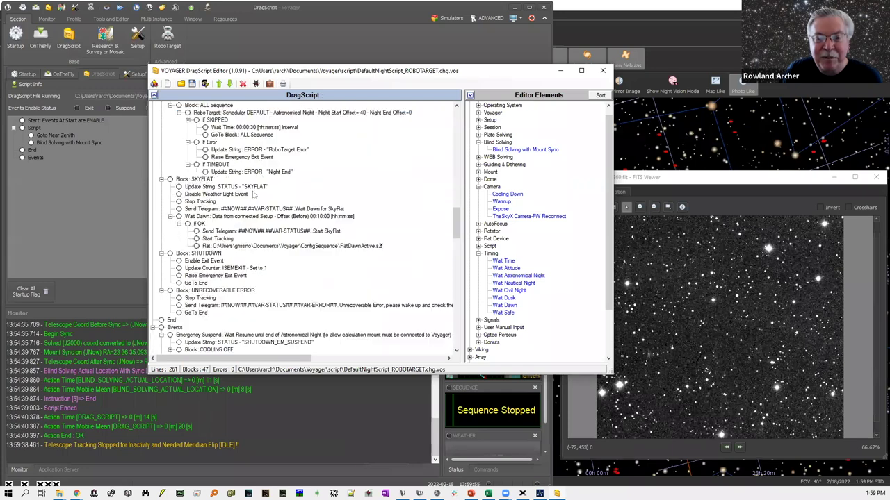
Examine the SKYFLAT, SHUTDOWN and UNRECOVERABLE ERROR blocks that end the main script.
left_click(195, 179)
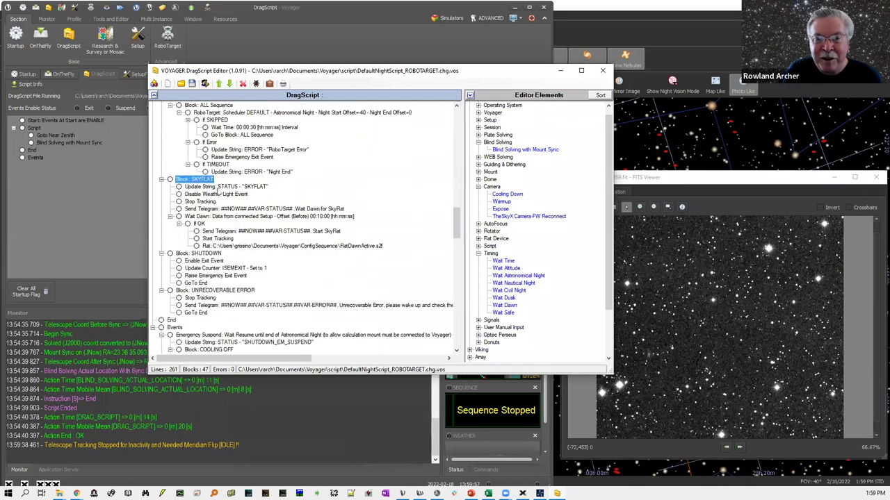
scroll(299, 201, "down", 3)
left_click(211, 189)
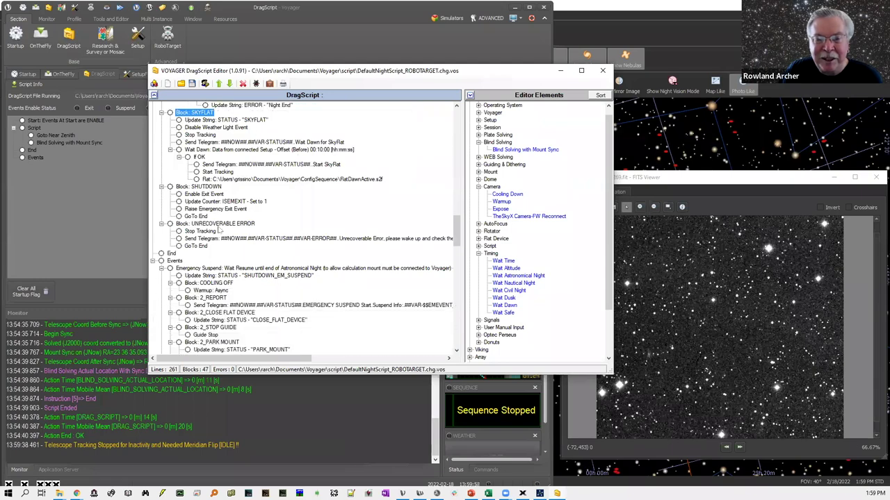
scroll(290, 206, "down", 3)
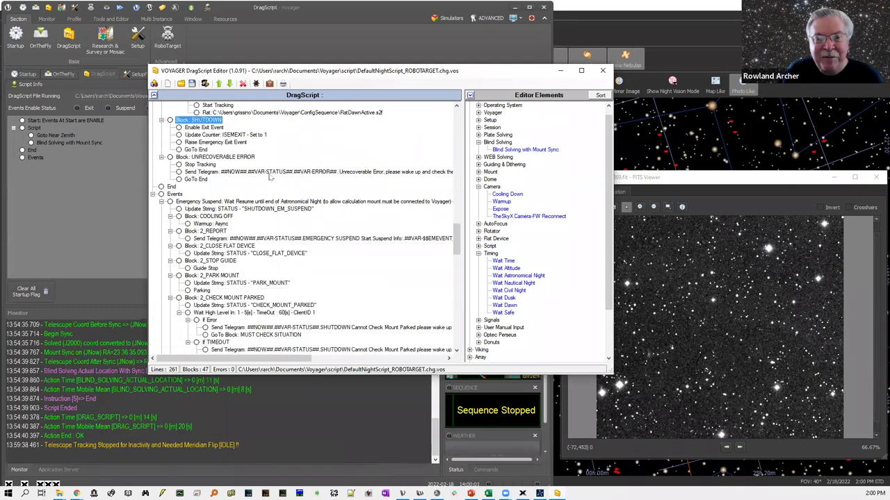
scroll(270, 179, "down", 3)
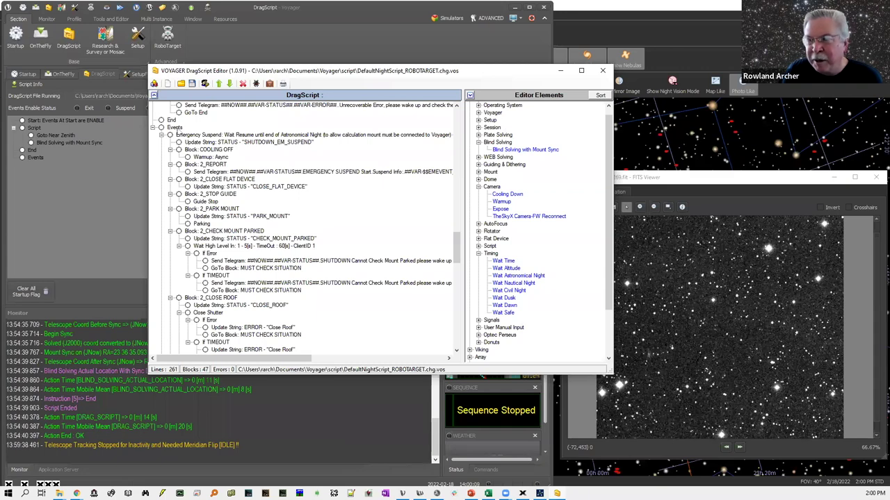
Examine the start of the Emergency Suspend event, covering its COOLING OFF, 2_REPORT and 2_CLOSE FLAT DEVICE blocks.
left_click(173, 128)
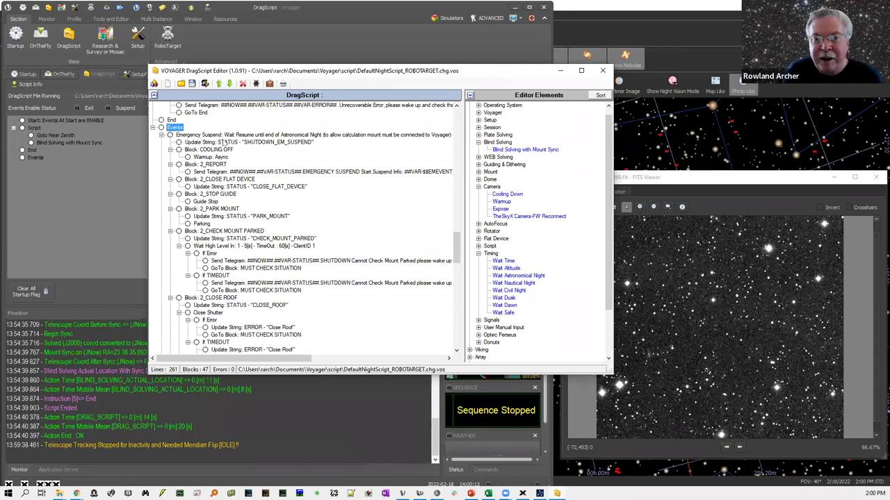
left_click(212, 136)
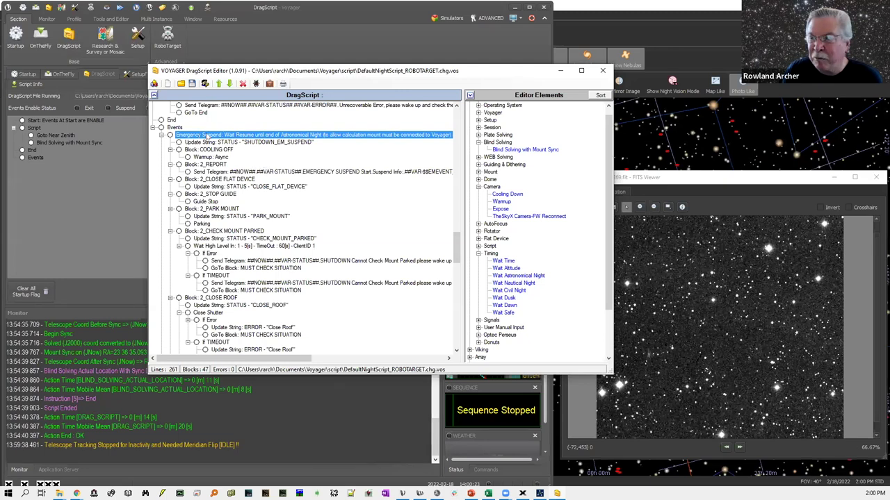
left_click(215, 151)
scroll(264, 171, "down", 1)
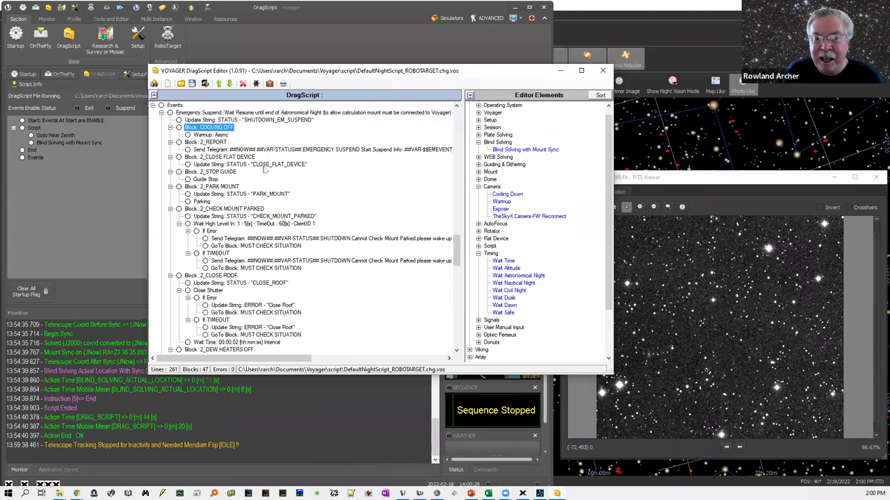
left_click(219, 136)
left_click(216, 143)
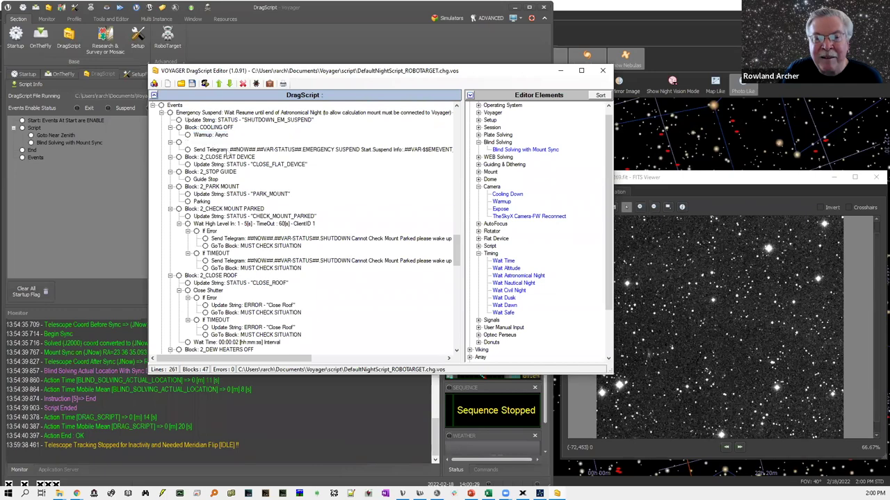
left_click(250, 149)
left_click(240, 165)
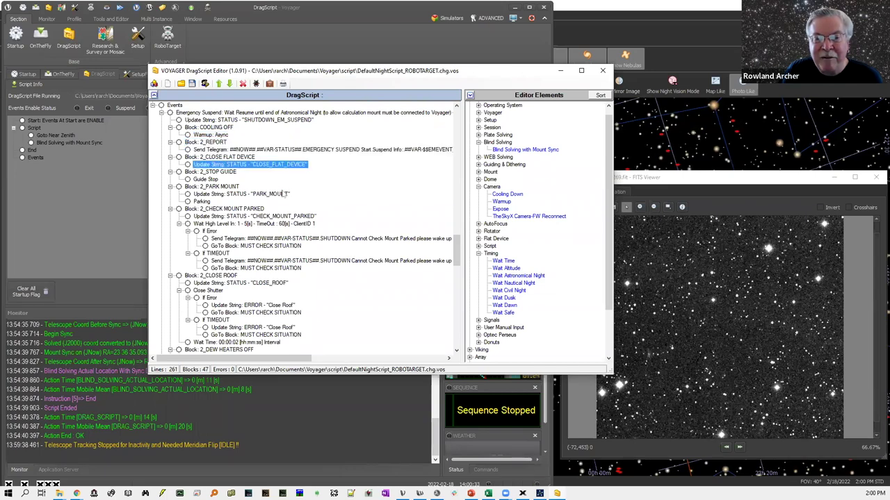
Examine the remaining Emergency Suspend blocks for stopping guiding, parking and checking the mount, closing the roof and turning off dew heaters.
scroll(283, 194, "down", 1)
left_click(220, 158)
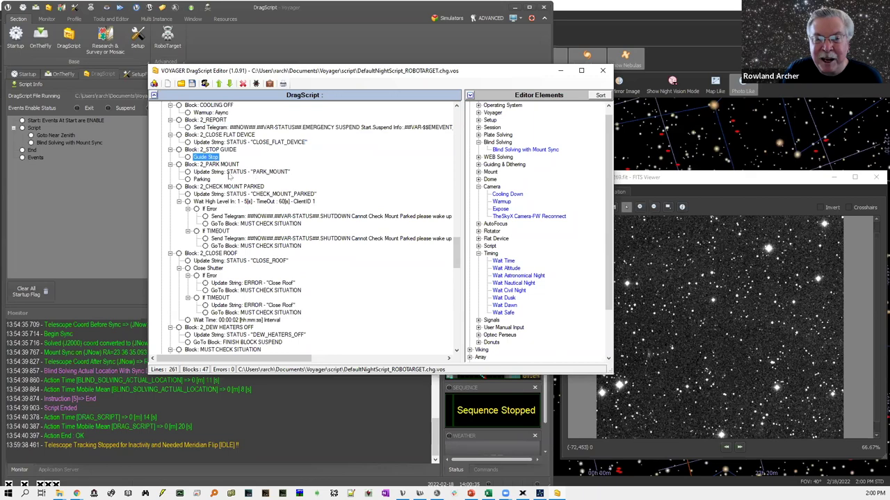
left_click(232, 174)
scroll(232, 178, "down", 1)
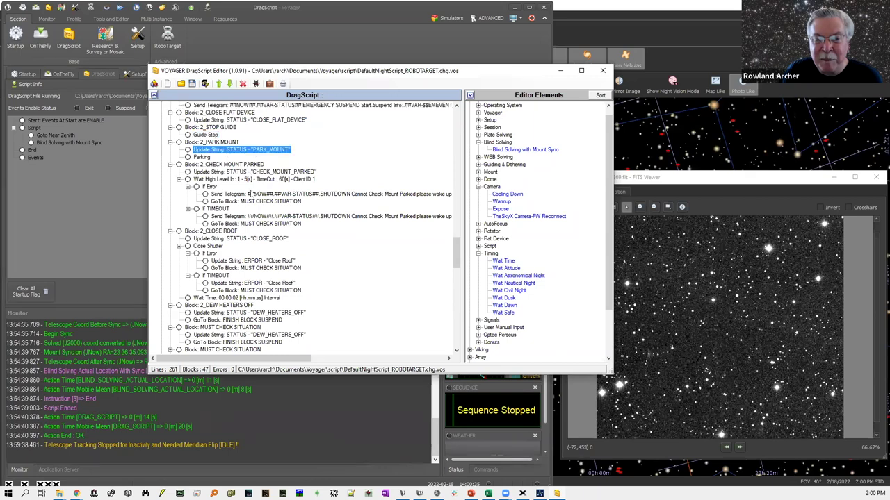
left_click(280, 173)
scroll(334, 195, "down", 4)
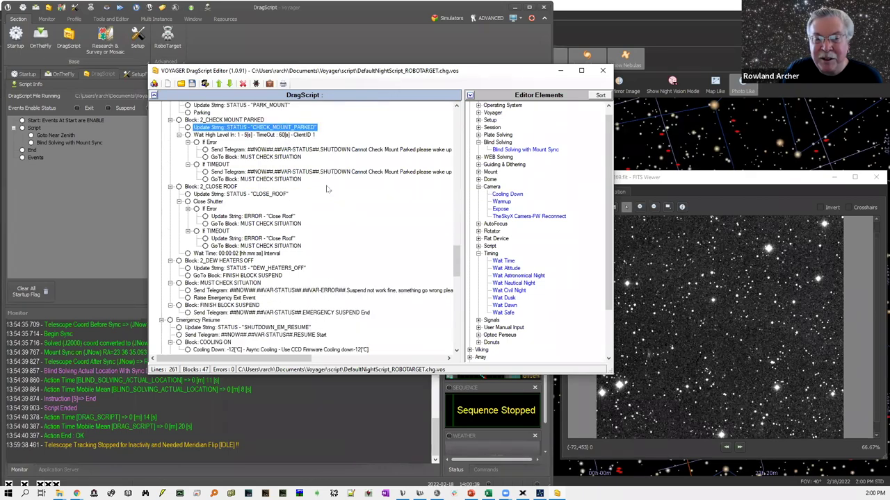
left_click(241, 150)
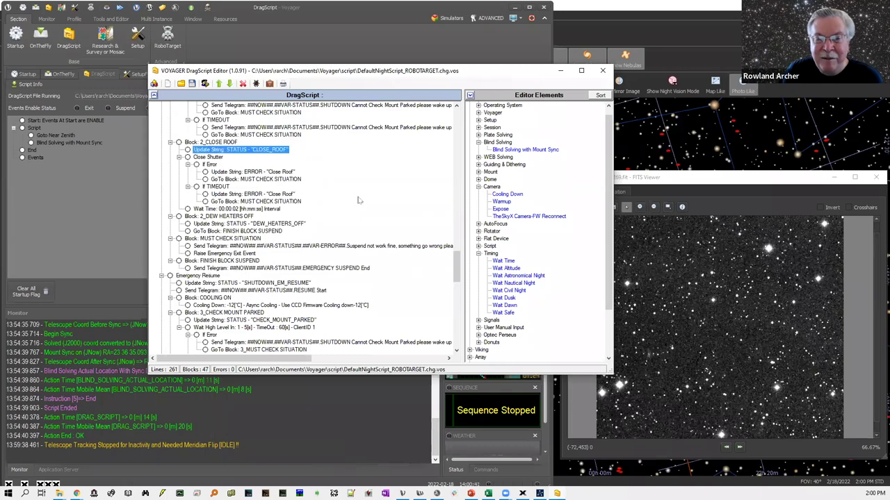
scroll(360, 192, "down", 2)
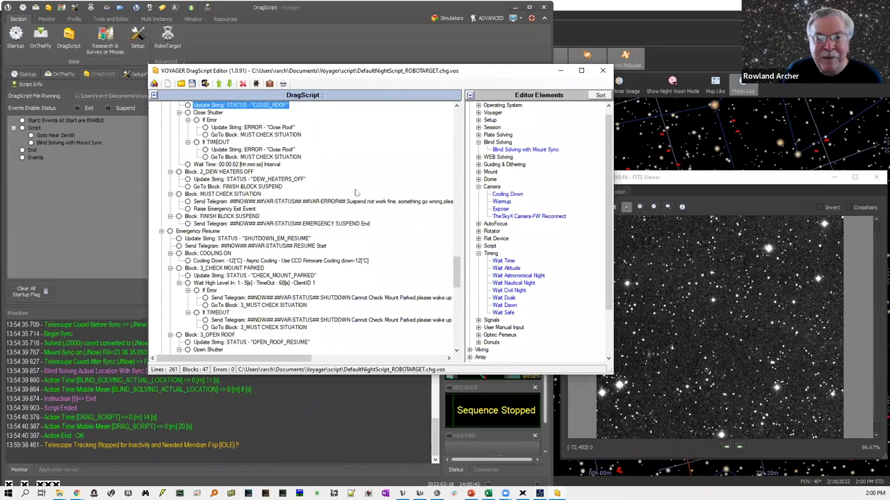
left_click(255, 180)
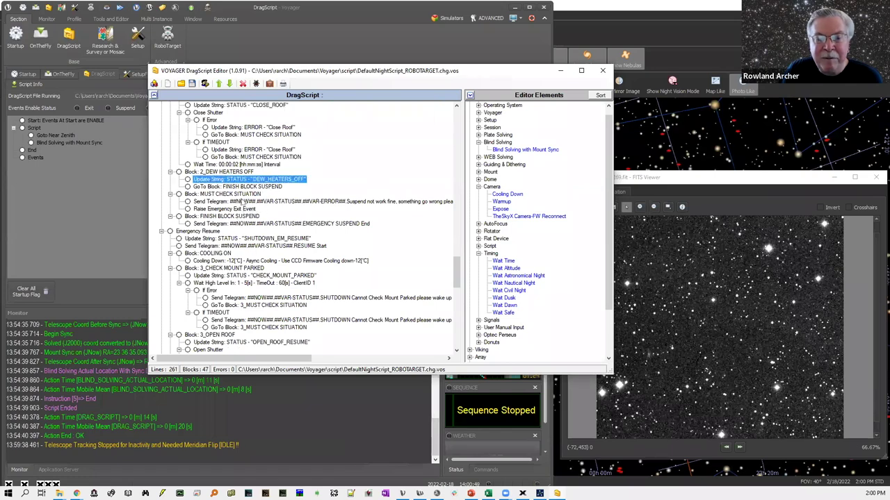
Examine the Emergency Resume event, from restarting camera cooling to opening the roof and resuming from PRE-SEQUENCE.
scroll(244, 209, "down", 4)
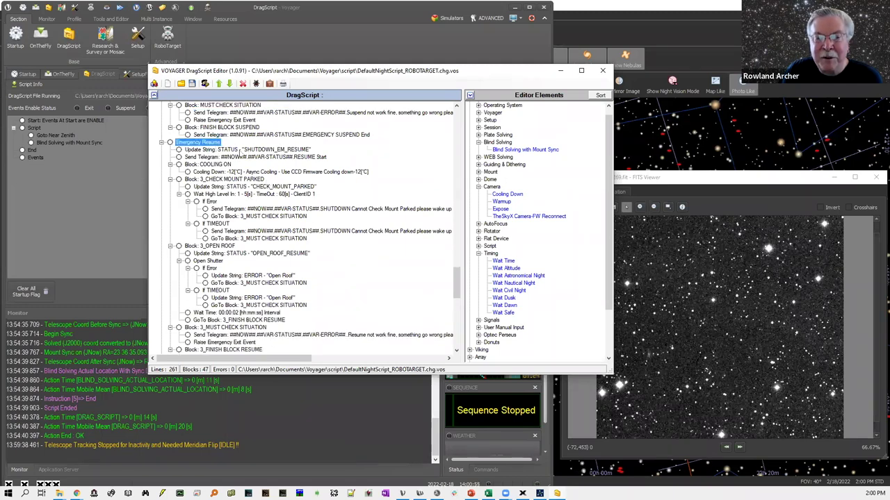
scroll(240, 179, "down", 3)
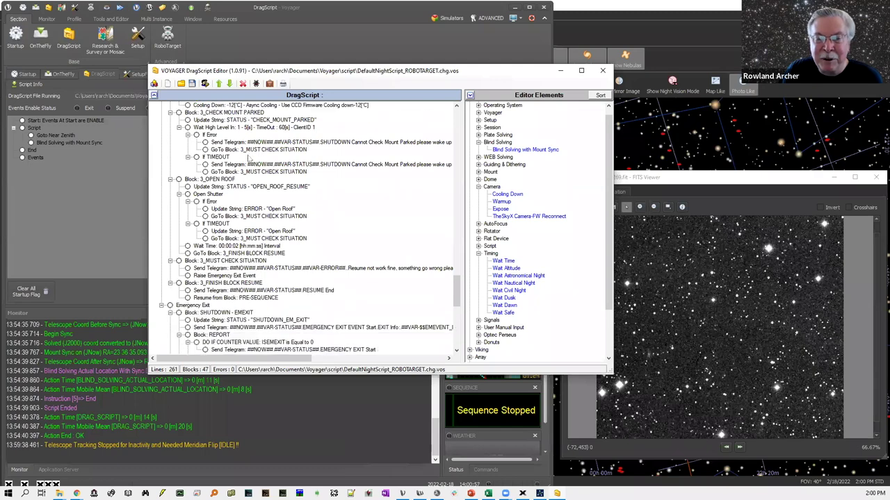
scroll(247, 170, "down", 3)
Examine the Emergency Exit event's shutdown blocks, from the ISEMEXIT report through powering off and the DragScript restart.
scroll(237, 154, "down", 2)
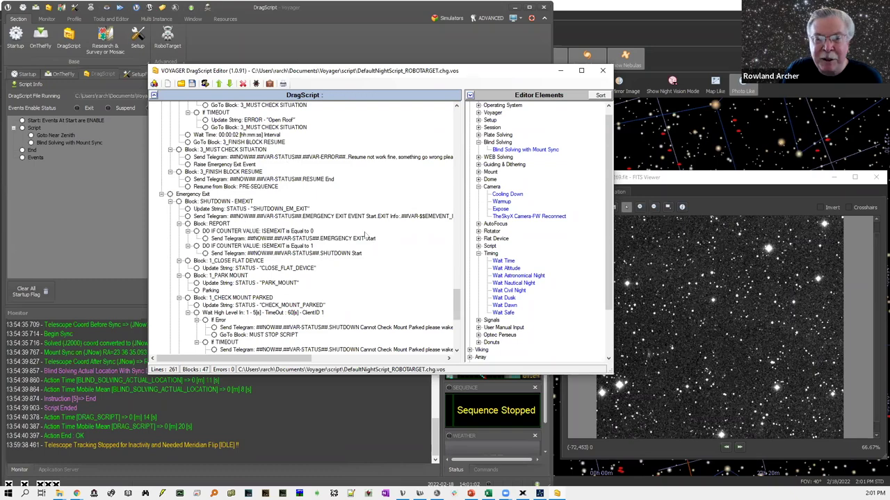
scroll(380, 235, "down", 4)
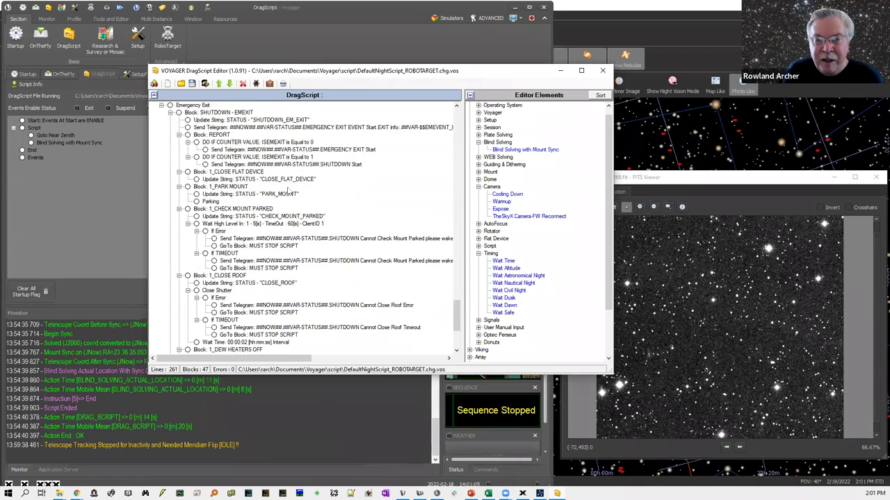
scroll(288, 192, "up", 1)
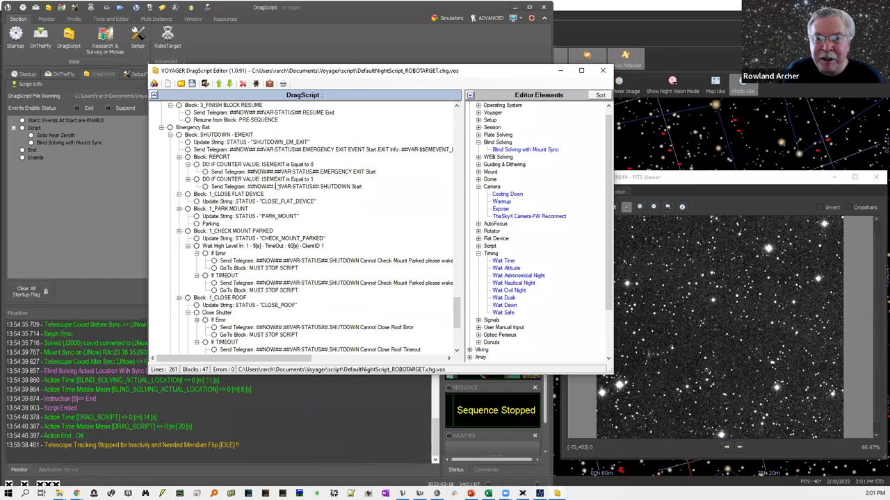
scroll(274, 158, "down", 7)
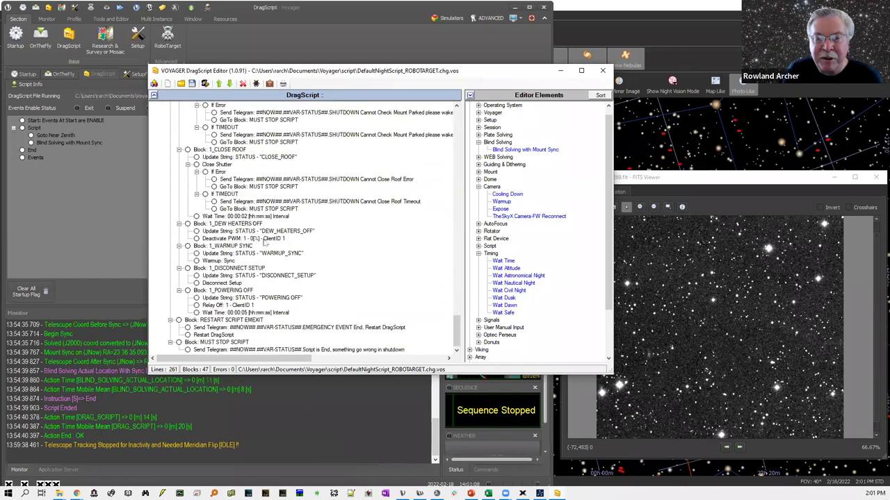
scroll(264, 242, "up", 5)
scroll(213, 169, "up", 3)
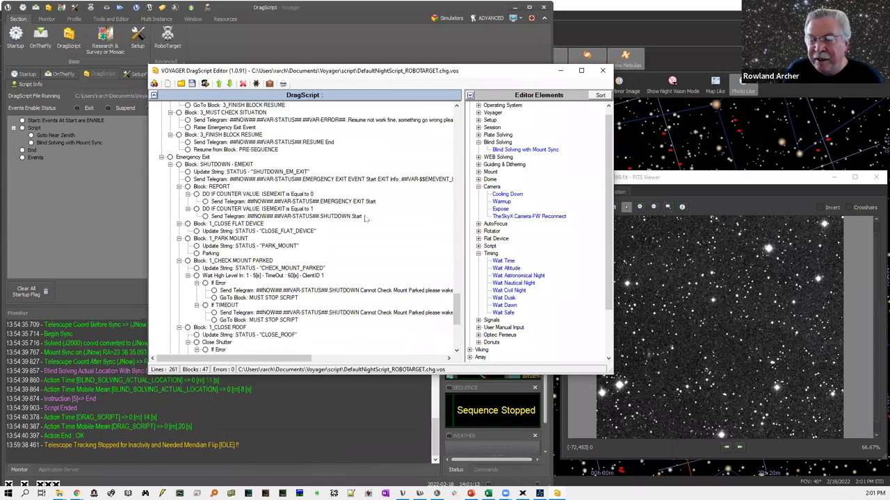
Go back through the emergency events to the beginning of the night script.
scroll(370, 217, "up", 8)
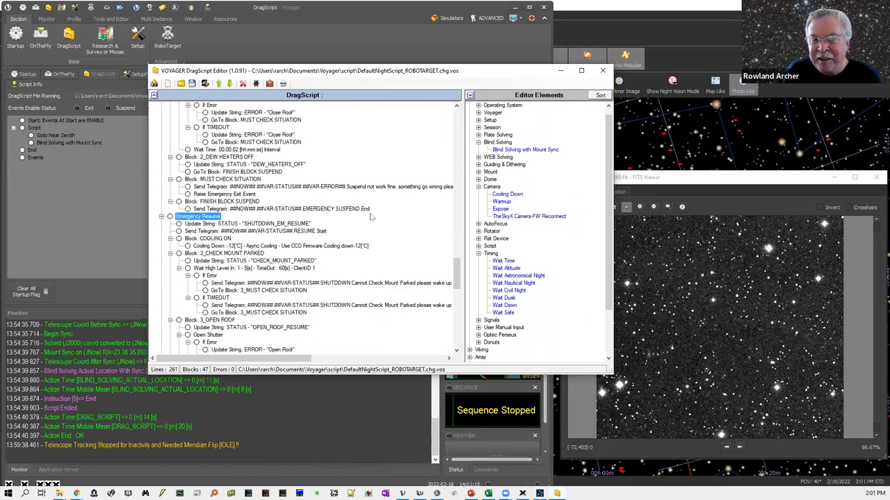
scroll(370, 217, "up", 9)
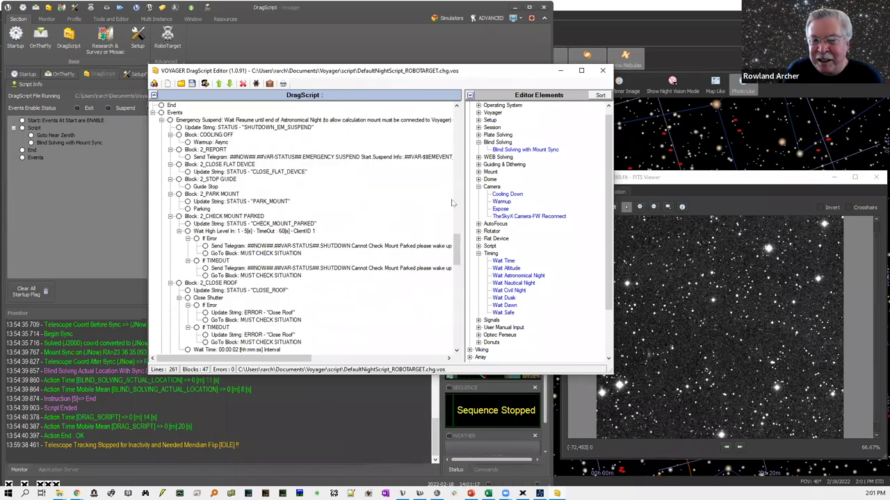
left_click_drag(458, 209, 452, 108)
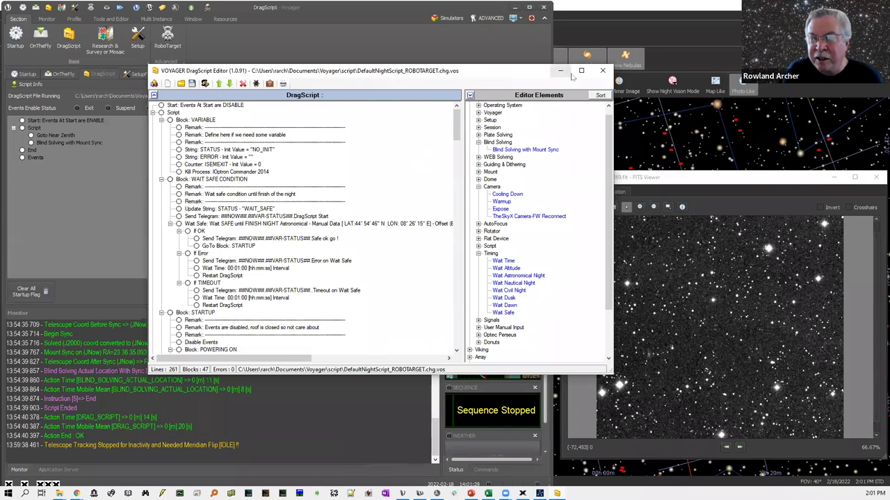
Switch to the Voyager Overview.pptx presentation in PowerPoint and show slide 22, DEMO PLAYLIST.
left_click(604, 72)
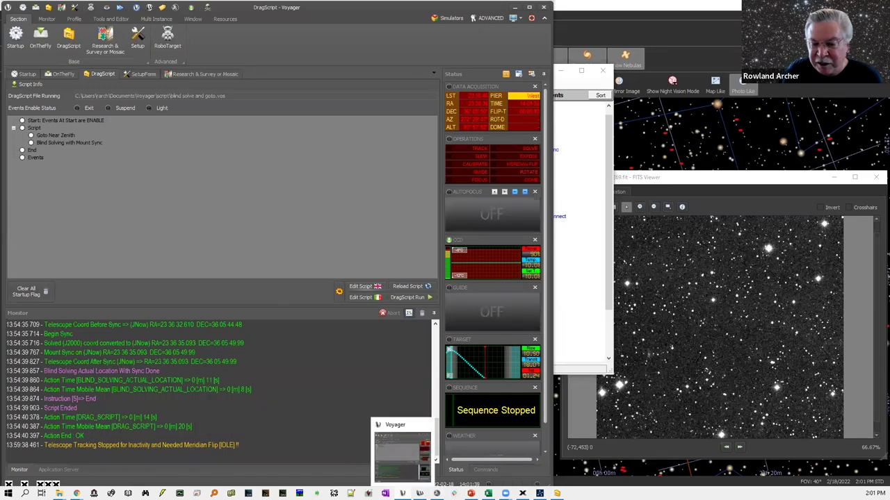
left_click(471, 493)
left_click(91, 308)
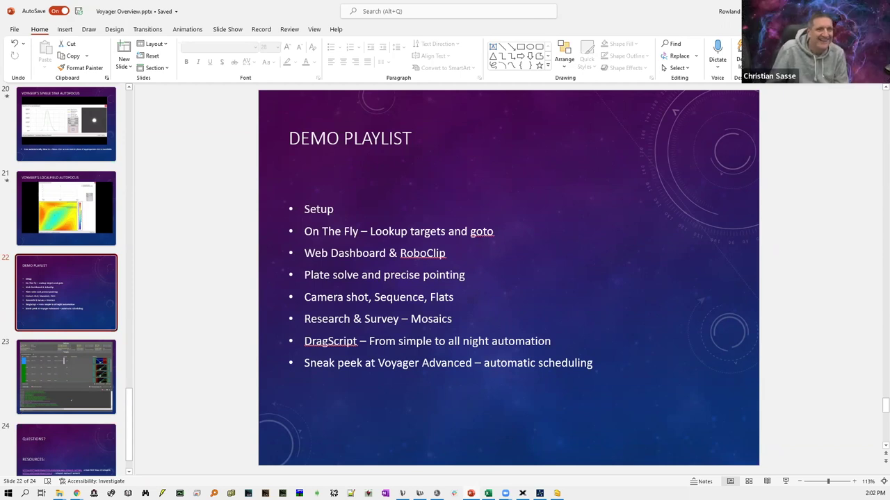
Present slide 23 with the scheduler's target list full screen, and end the slide show.
left_click(102, 360)
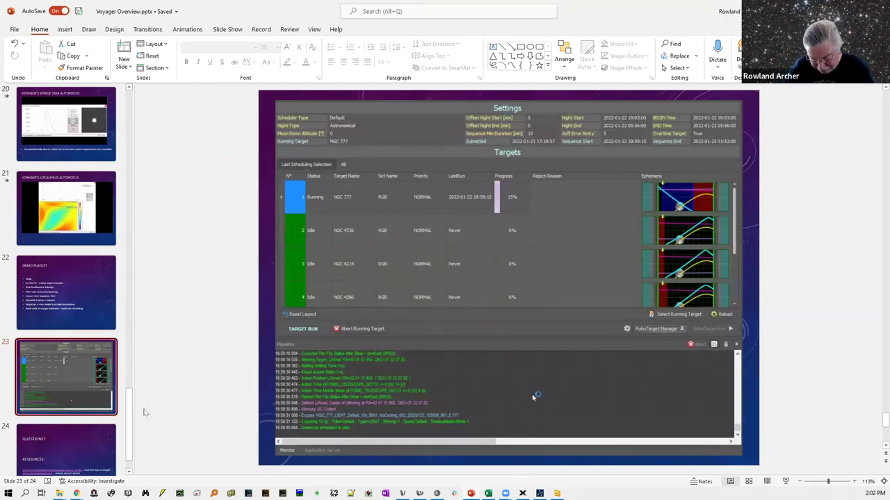
key("shift+F5")
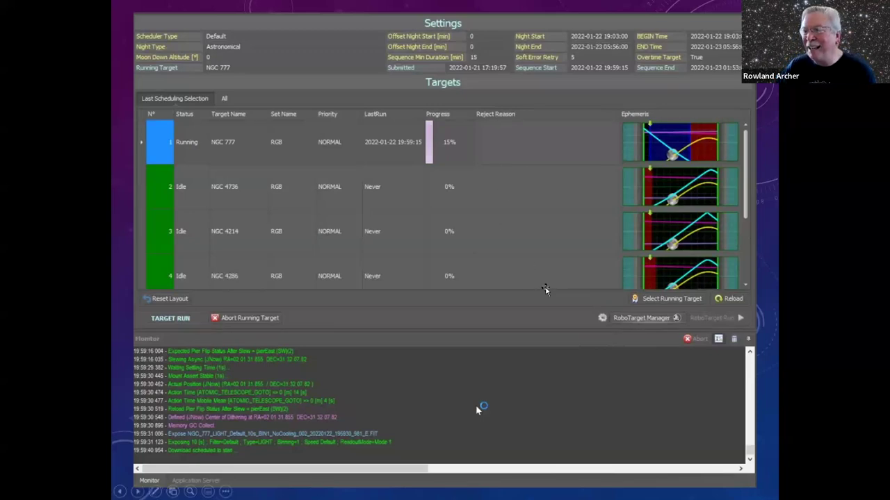
key("Escape")
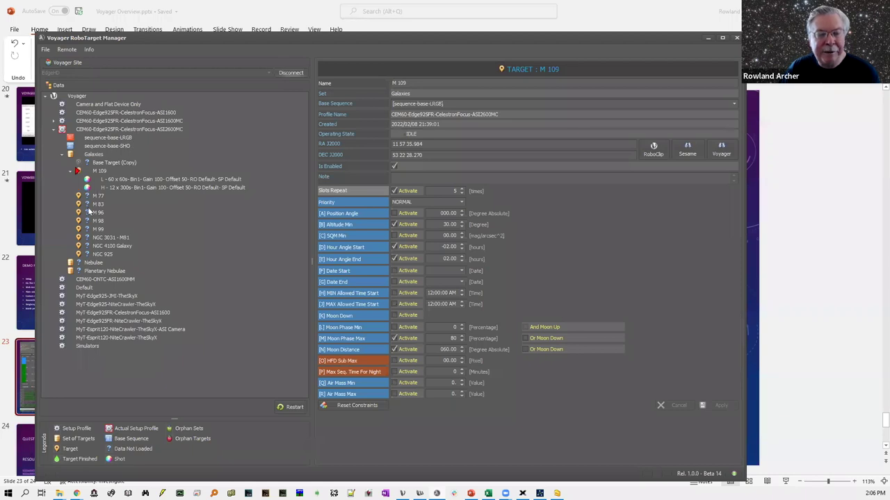
Check the profile commands in Voyager's main window, and reconnect RoboTarget Manager to the EdgeHD site.
left_click(74, 171)
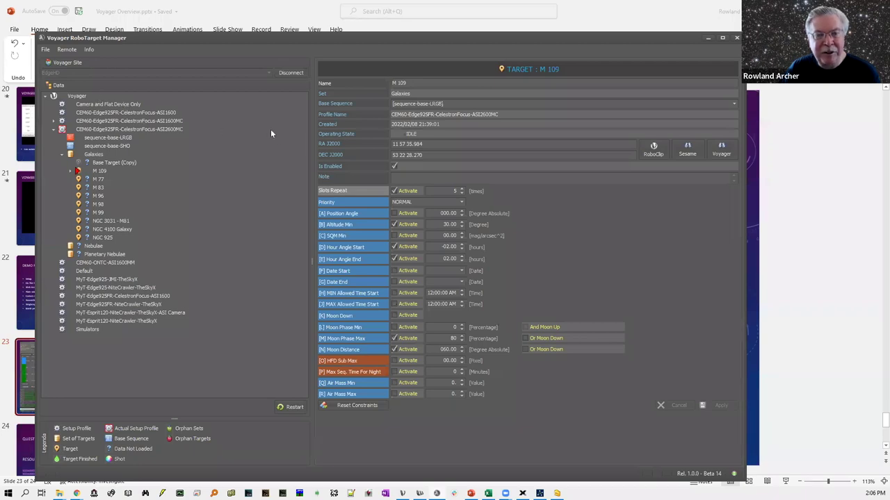
key("alt+Tab")
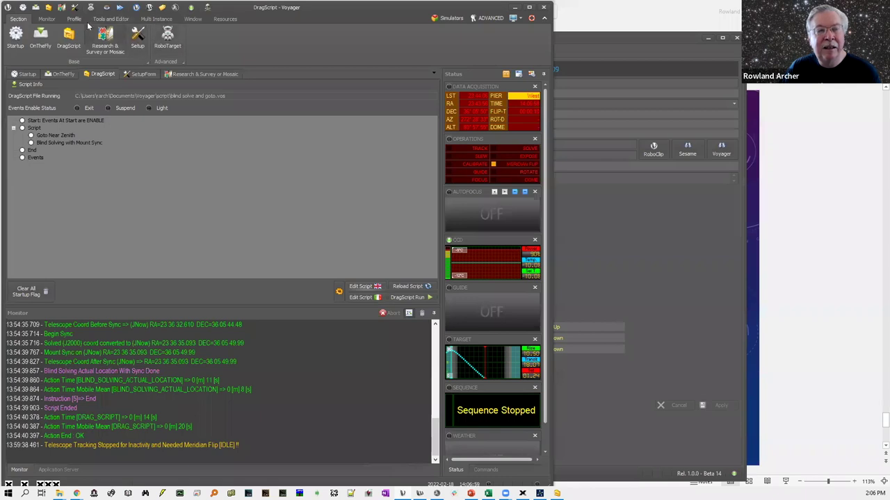
left_click(74, 18)
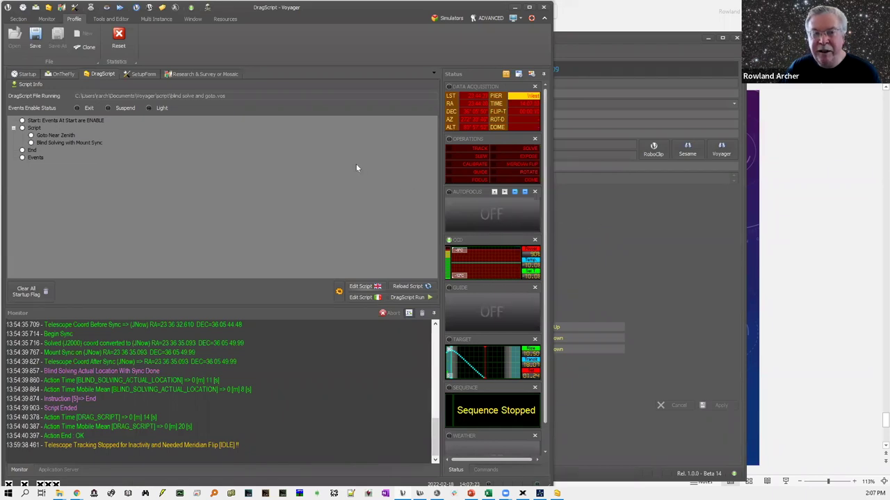
left_click(640, 234)
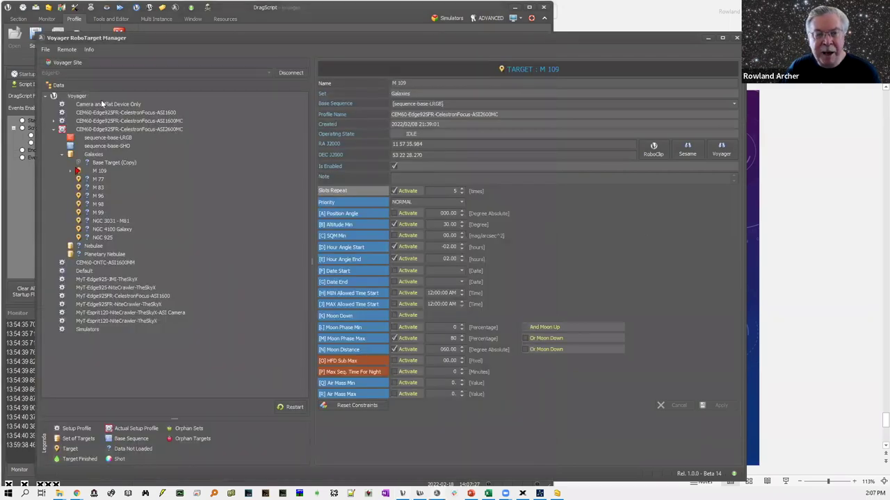
left_click(291, 74)
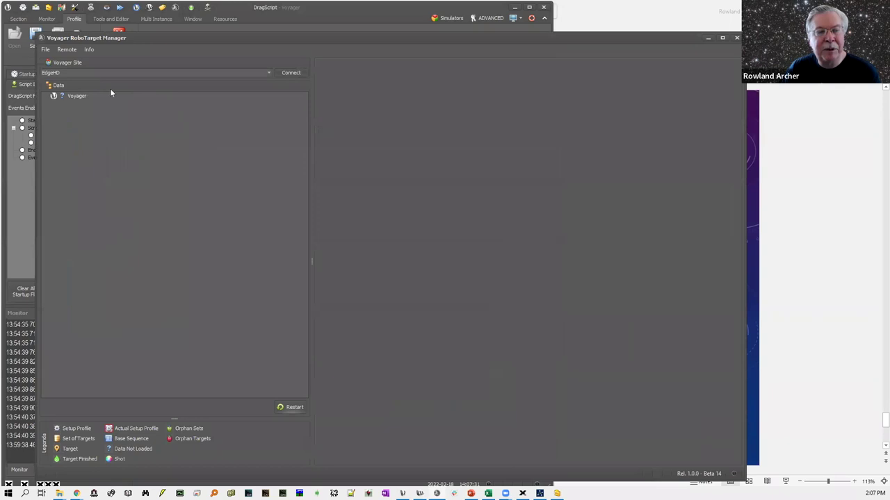
left_click(291, 73)
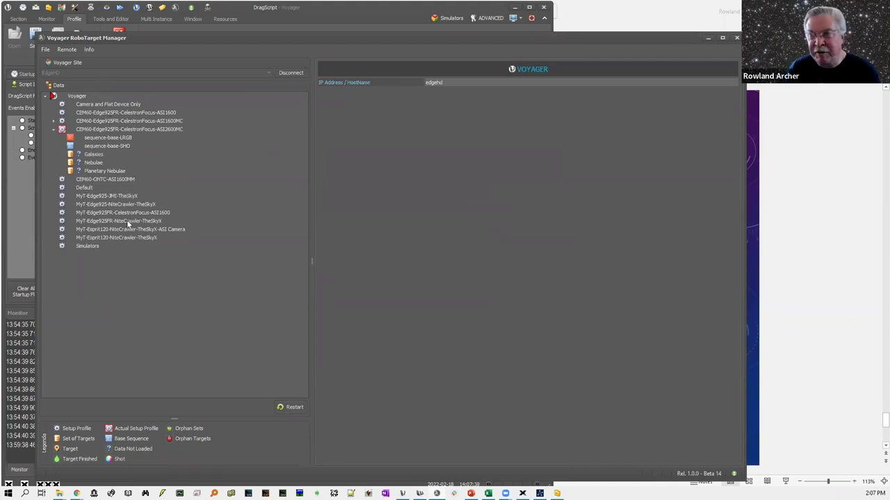
Inspect the CEM60-Edge925FR-CelestronFocus-ASI2600MC profile and its sequence-base-LRGB and sequence-base-SHO base sequences.
left_click(109, 130)
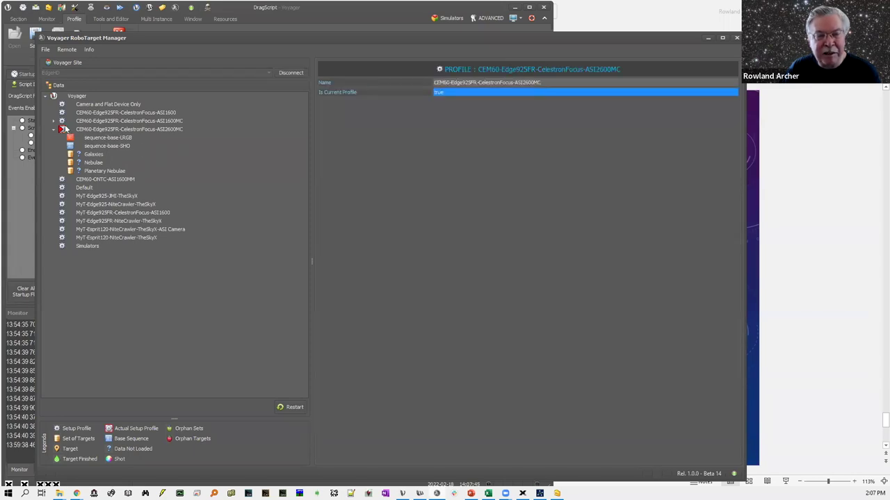
left_click(115, 137)
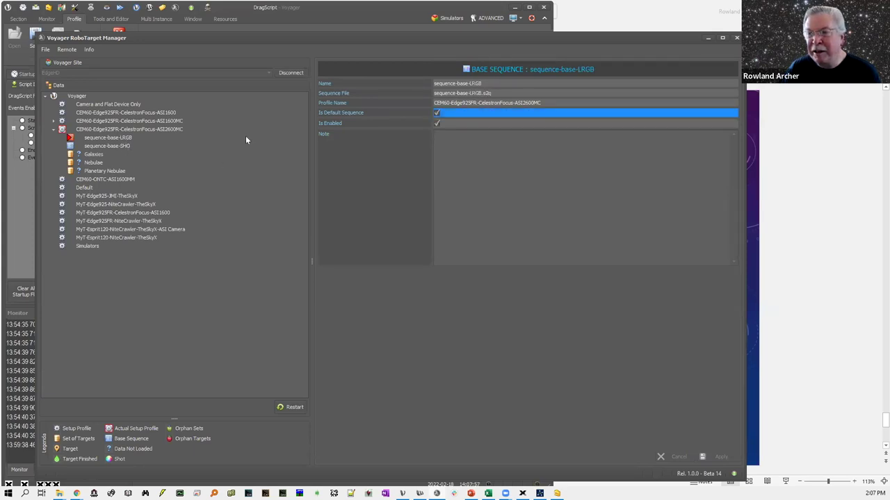
left_click(125, 146)
left_click(126, 138)
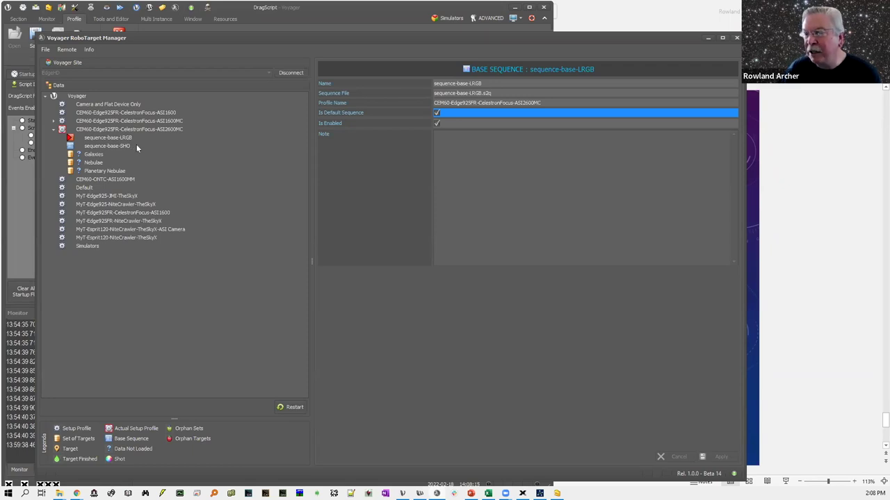
Expand the Galaxies set and its M 109 target, and review the commands available for the set.
double_click(95, 156)
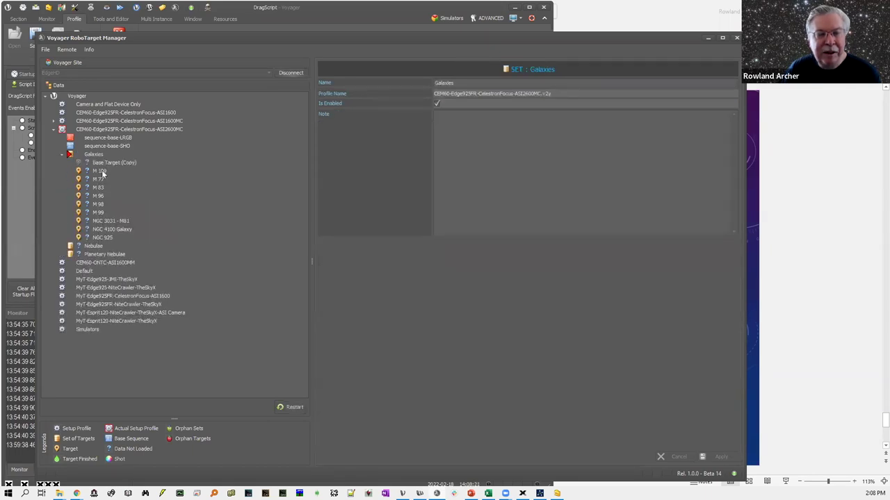
double_click(100, 172)
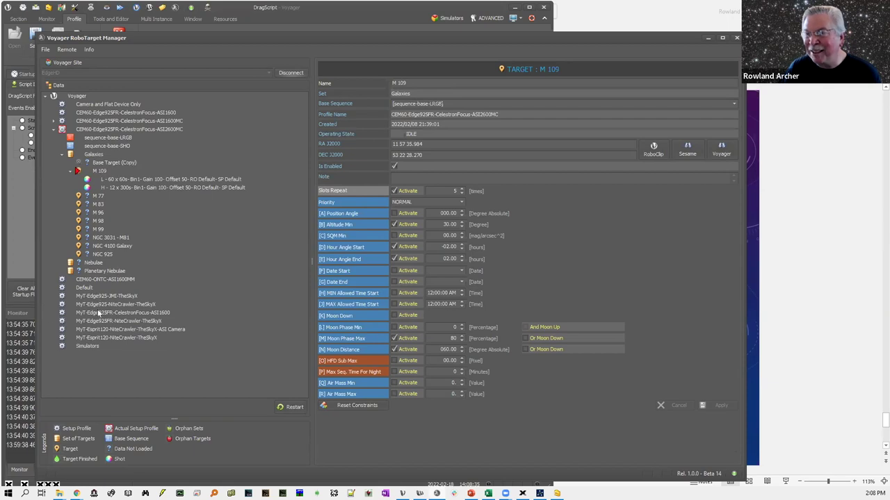
left_click(88, 155)
right_click(89, 156)
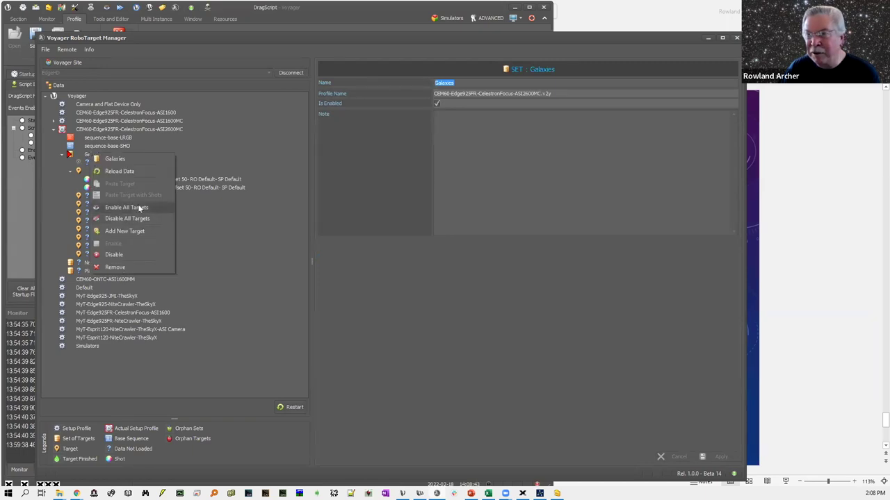
left_click(243, 137)
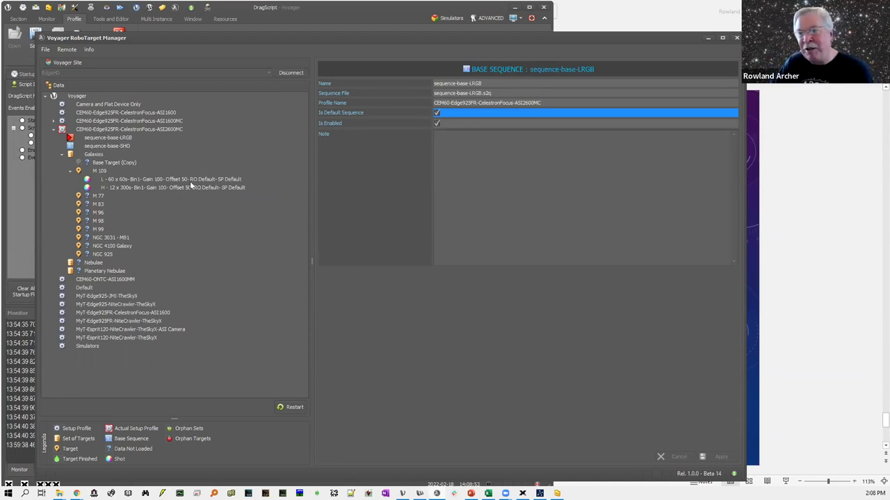
Examine the M 109 target's properties, focusing on its assigned base sequence.
left_click(99, 171)
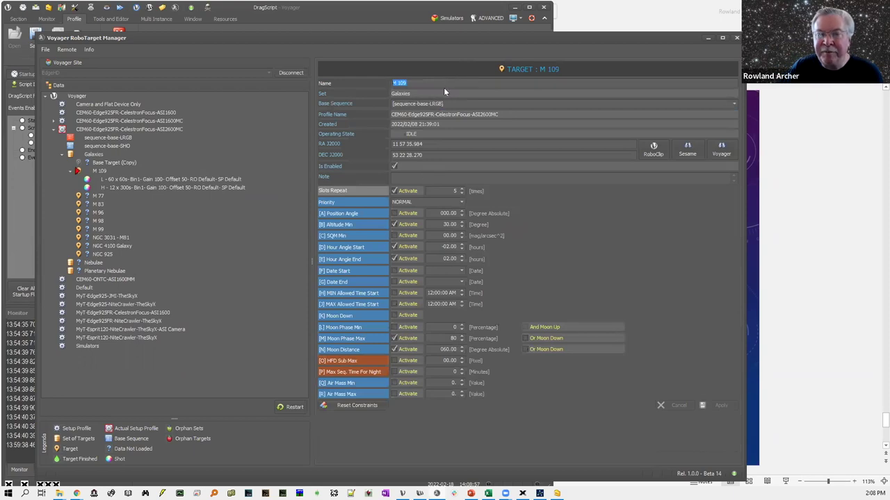
left_click(457, 102)
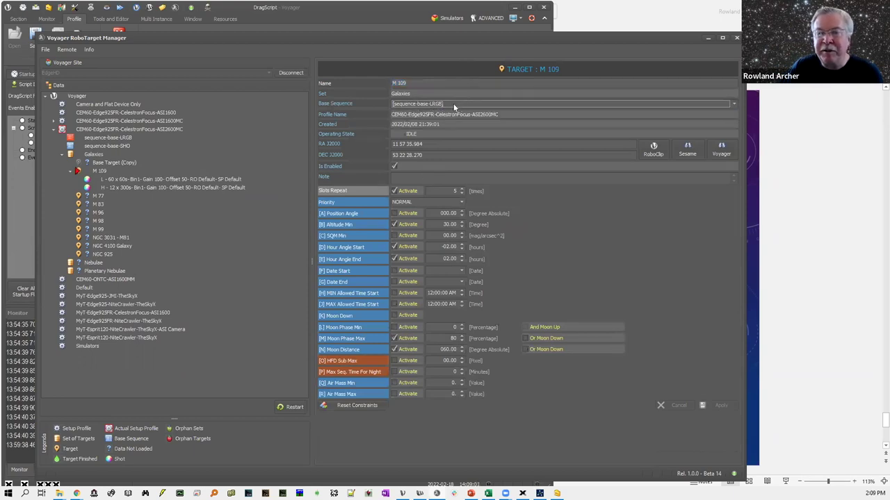
left_click(452, 103)
left_click(439, 105)
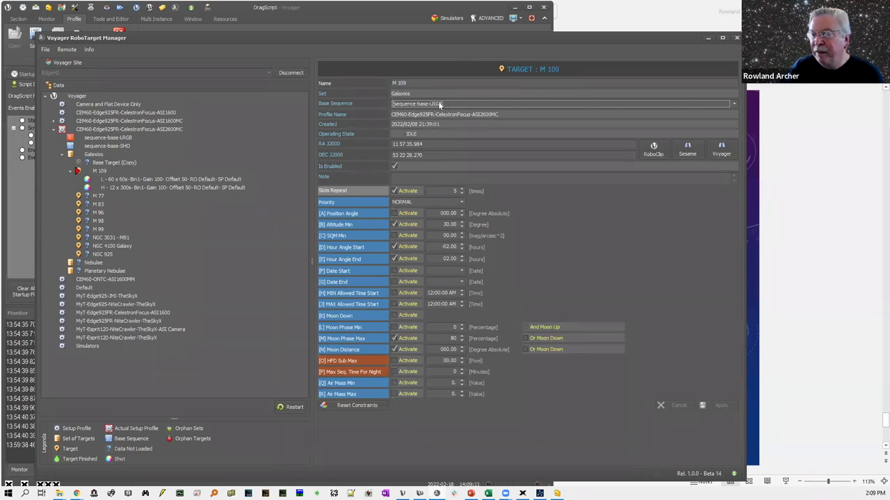
Compare the filter, exposure and repeat settings of M 109's L and H shots.
left_click(131, 179)
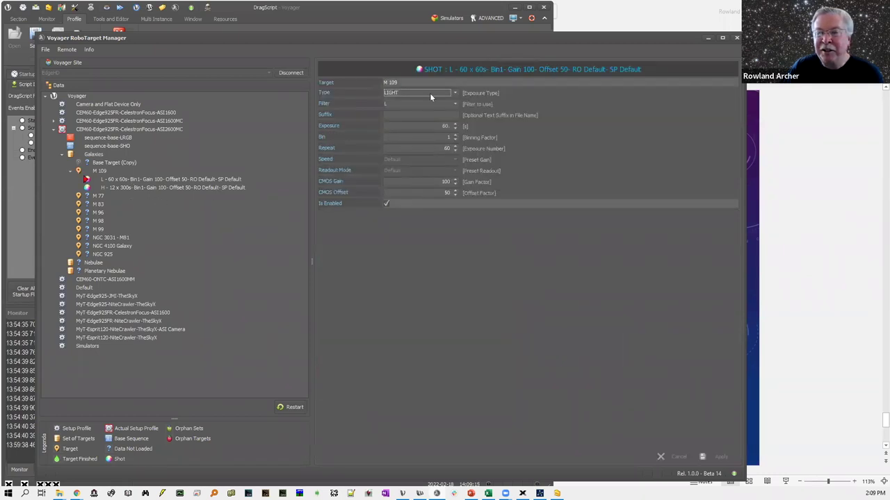
left_click(143, 187)
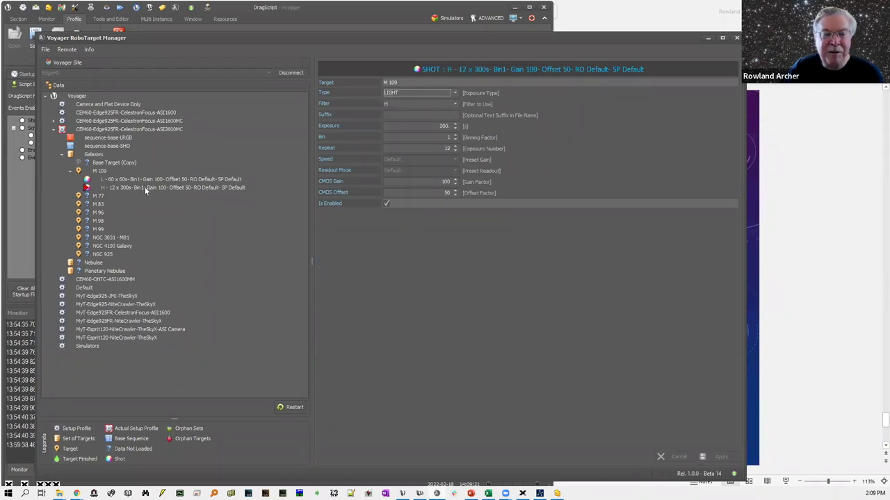
left_click(167, 180)
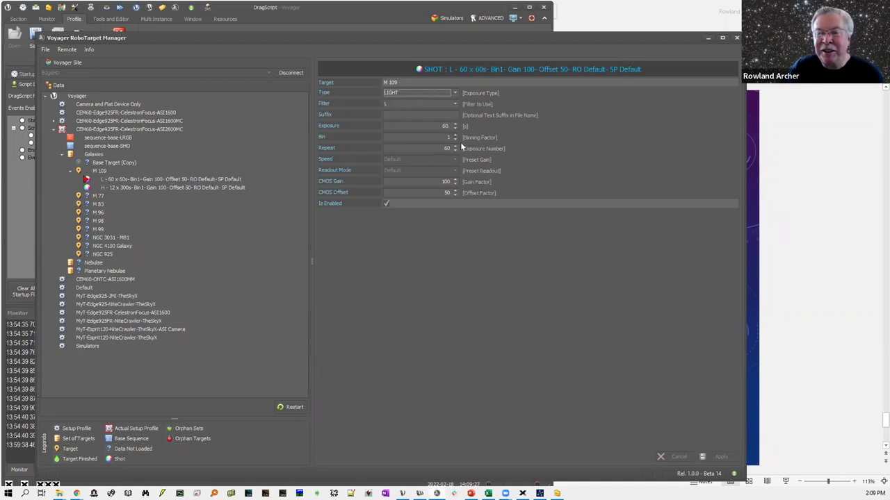
left_click(148, 188)
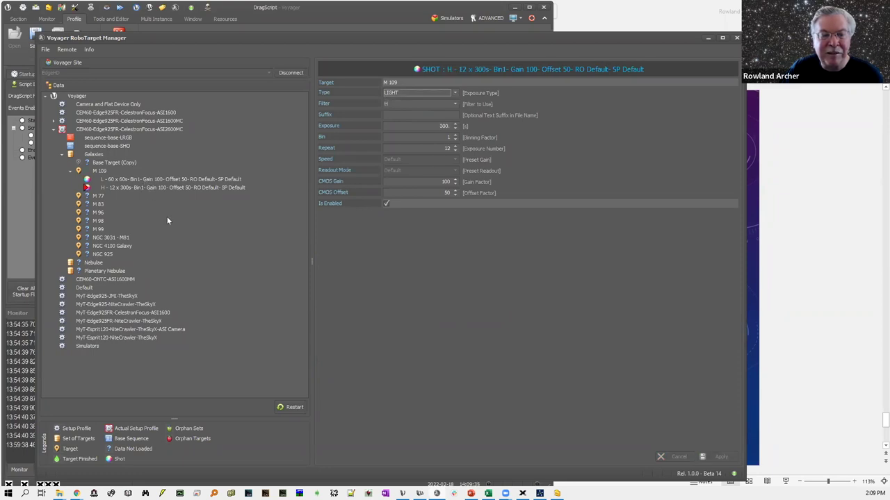
left_click(159, 180)
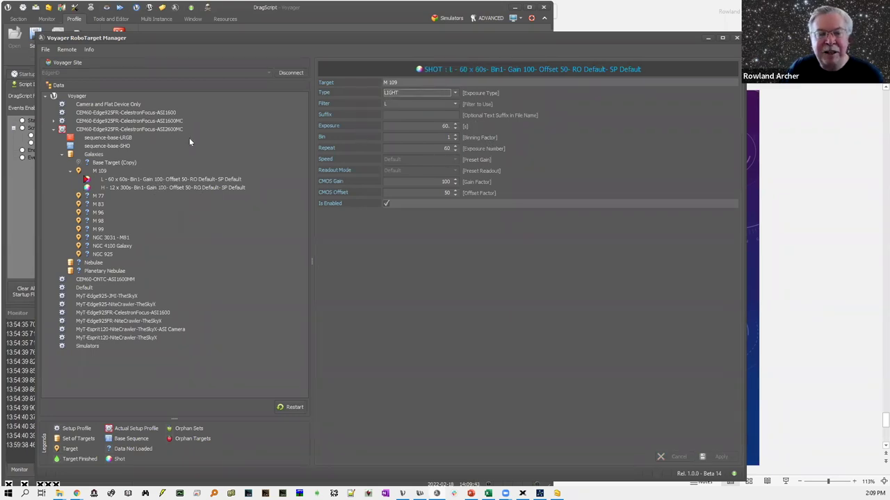
View the RoboClip target list from the M 109 target's coordinates, and close it without choosing a target.
left_click(111, 171)
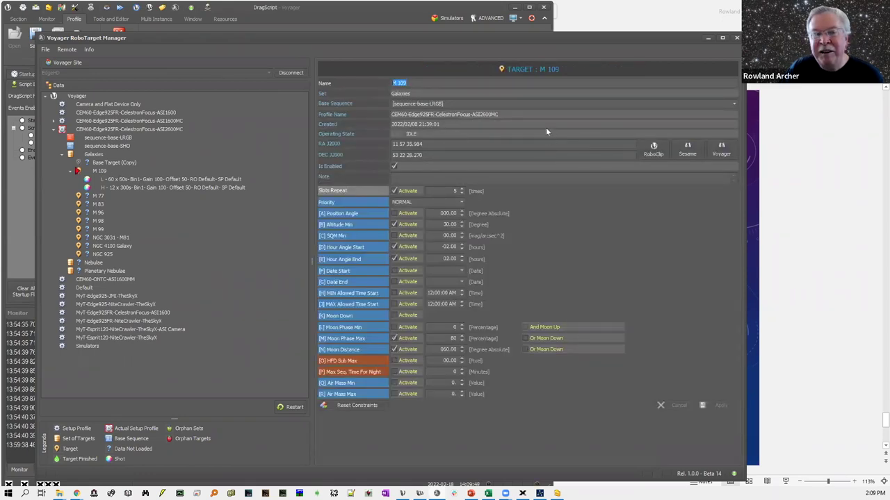
left_click(653, 150)
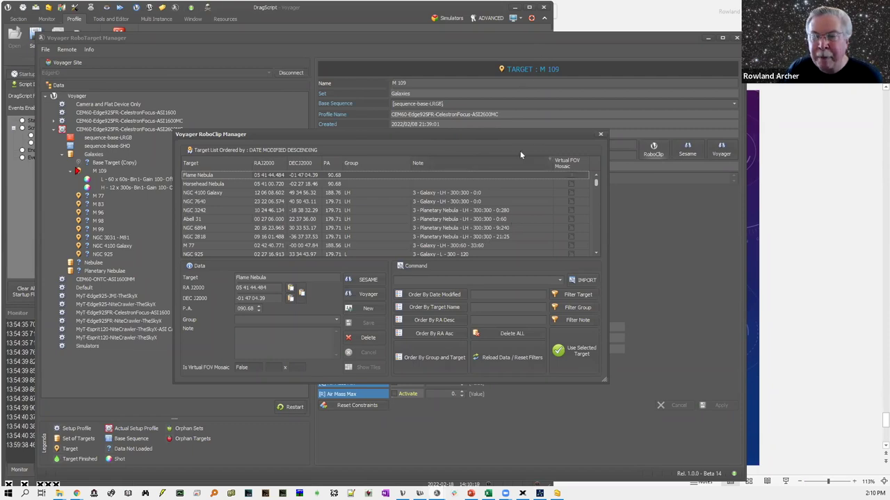
left_click(601, 136)
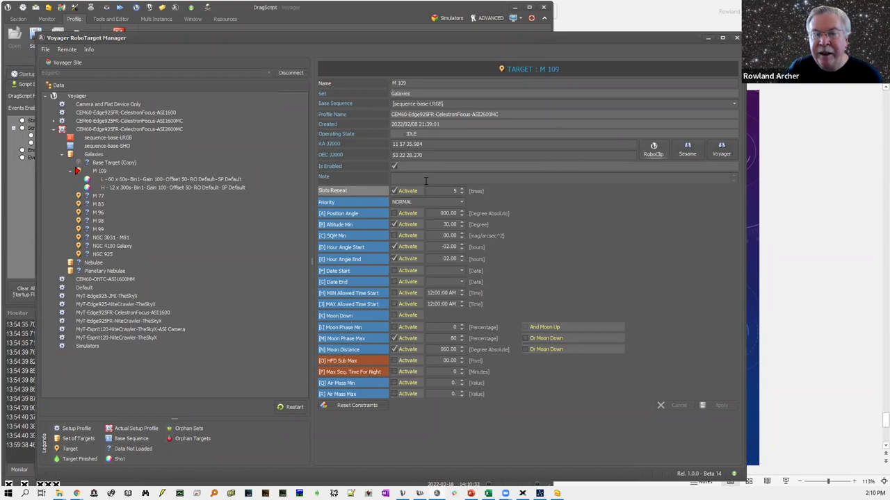
Toggle the M 109 target's enabled state, and try the HIGH and FIRST priorities before restoring NORMAL.
left_click(393, 167)
left_click(394, 167)
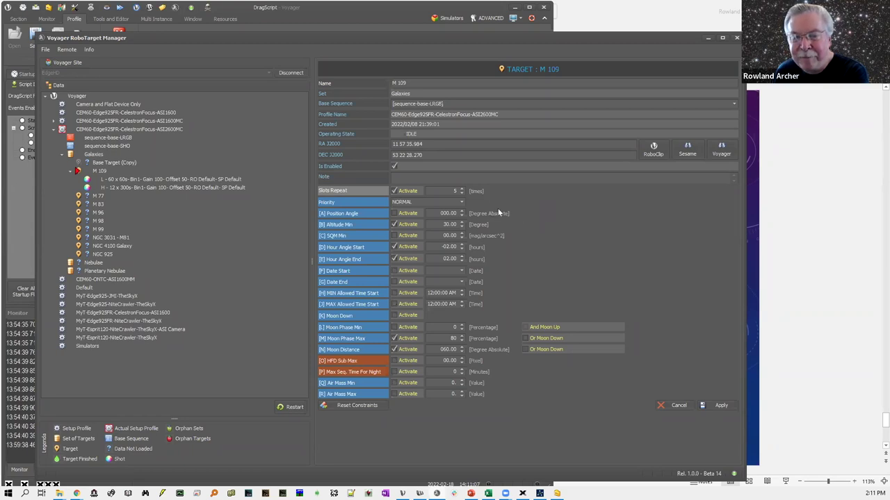
left_click(443, 202)
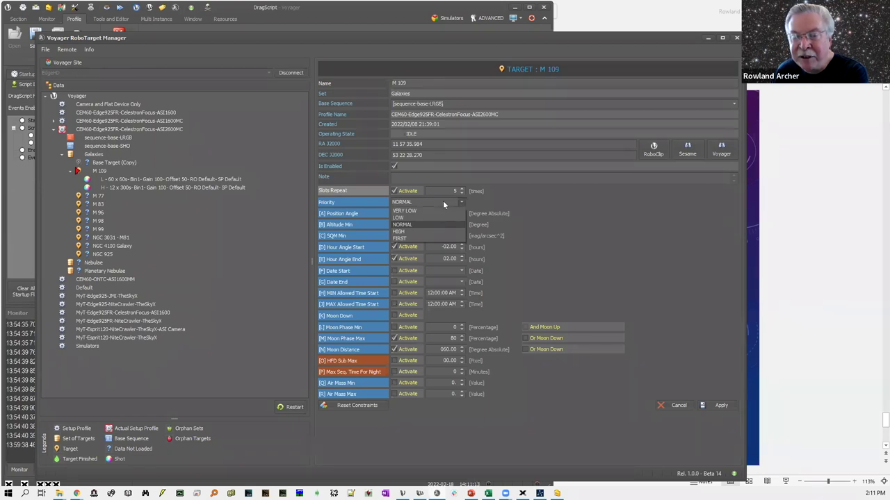
left_click(432, 232)
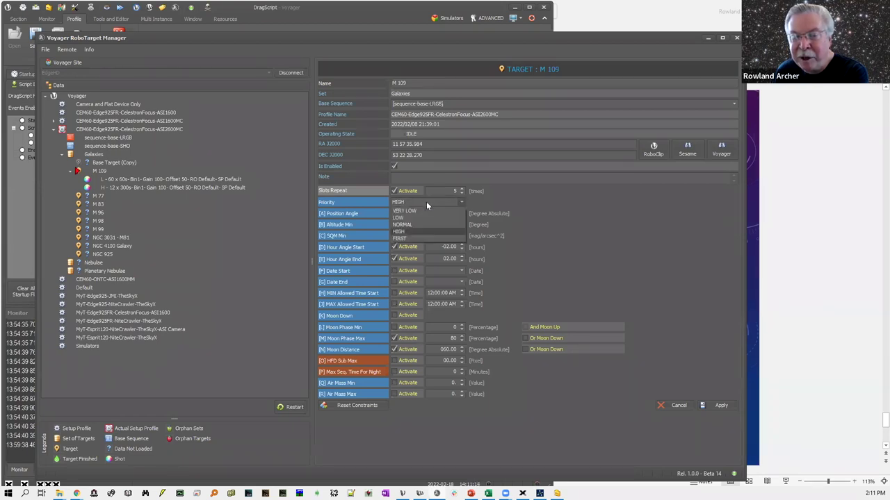
left_click(423, 237)
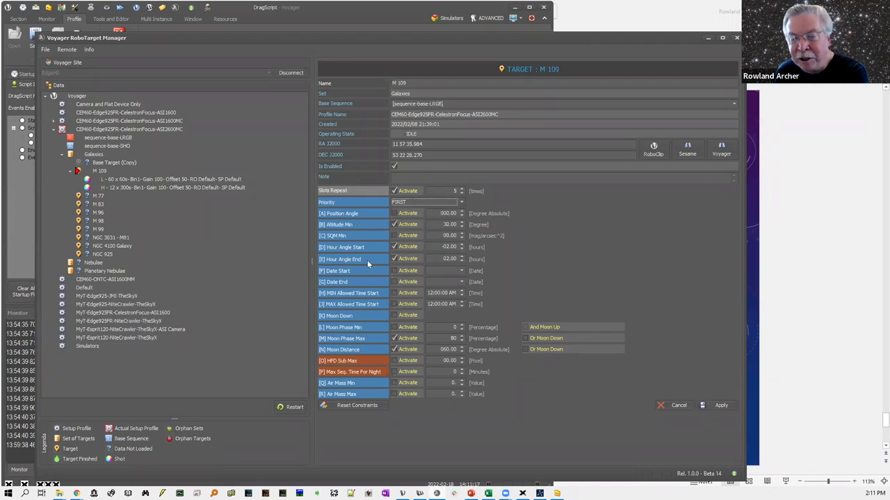
left_click(412, 201)
left_click(409, 223)
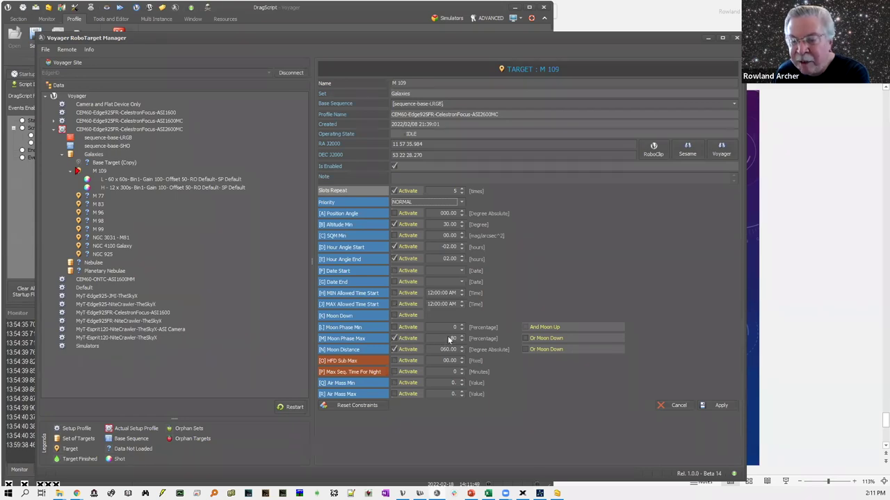
Try the Or Moon Down option on M 109's Moon Phase Max constraint, and discard the target's edits.
left_click(525, 340)
left_click(526, 339)
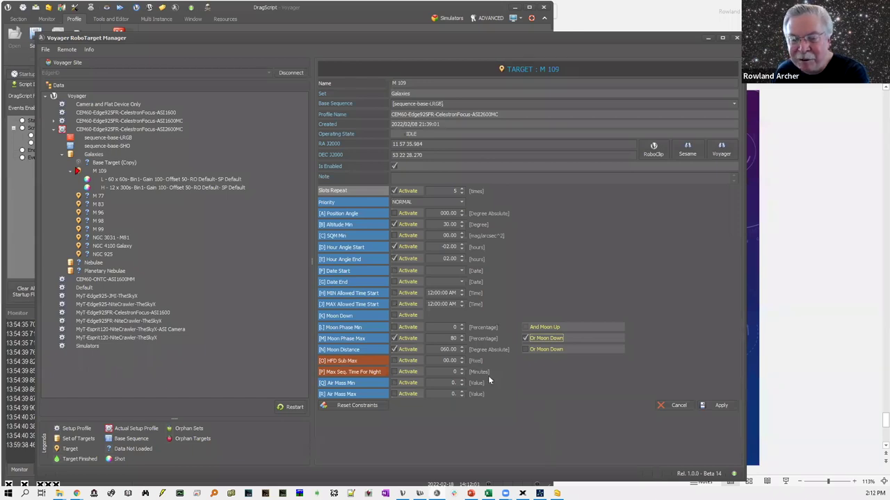
left_click(525, 338)
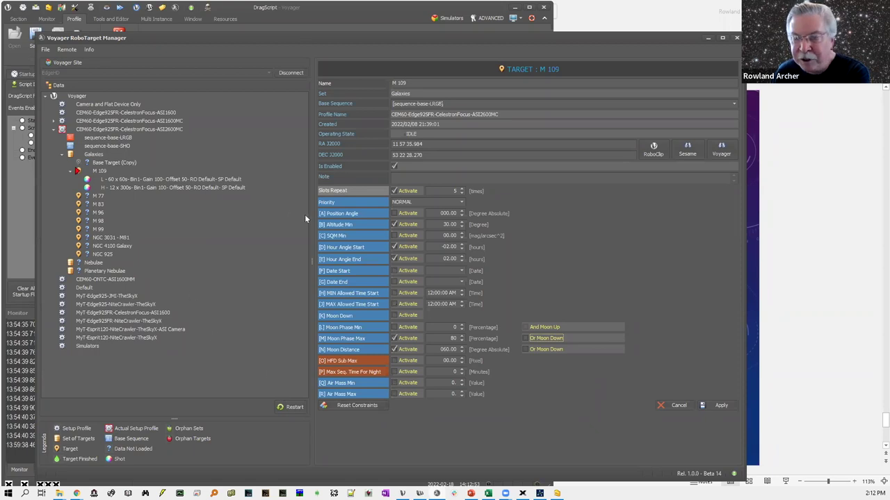
left_click(688, 407)
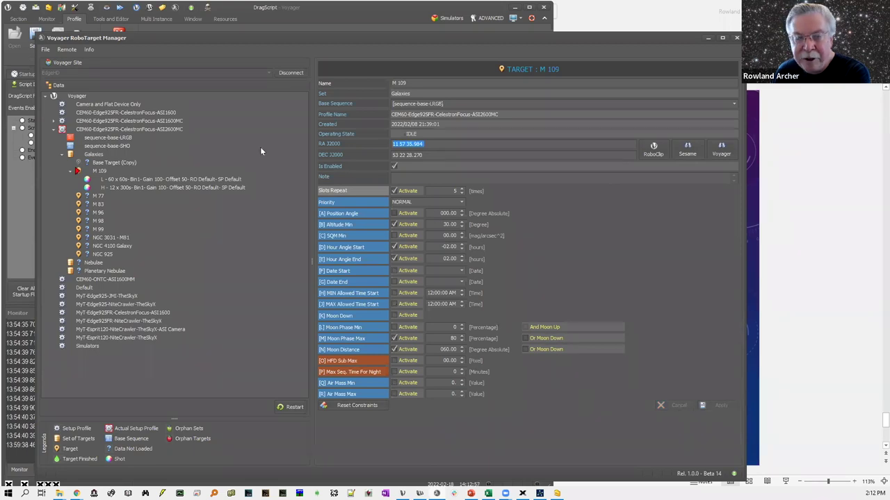
Recheck M 109's L shot, view the RoboTarget section in Voyager's main window, and return to the DragScript section.
left_click(176, 178)
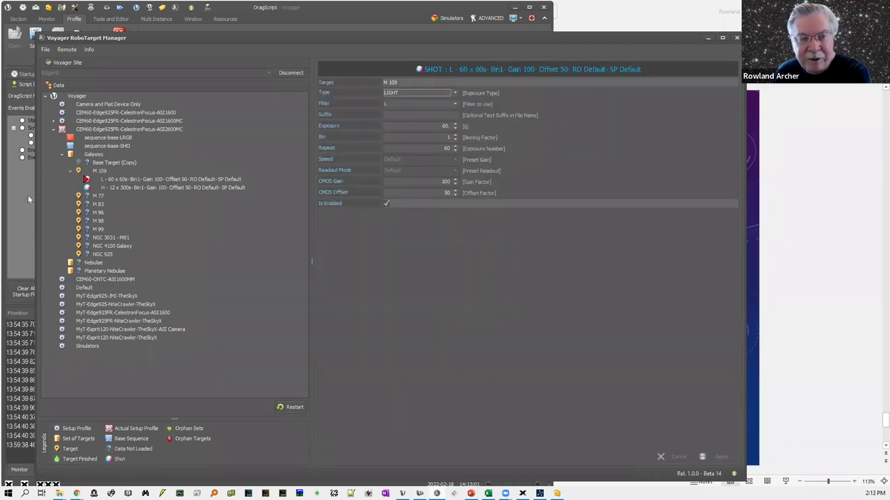
left_click(15, 229)
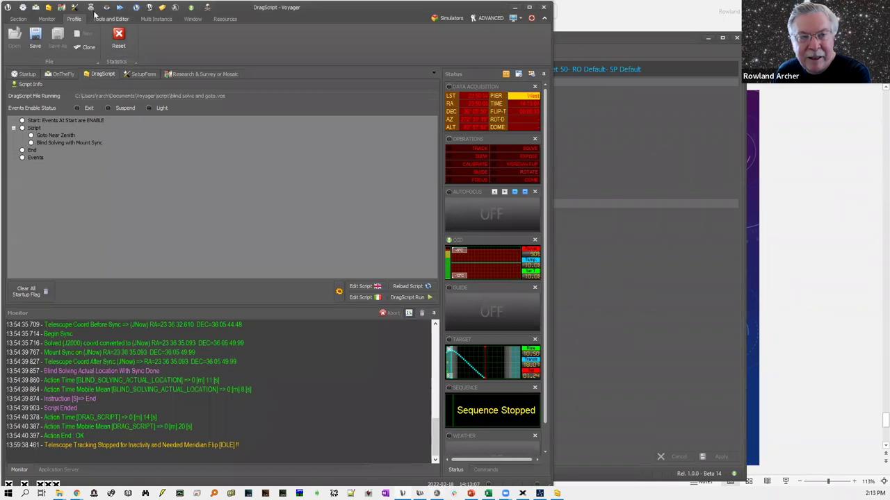
left_click(18, 19)
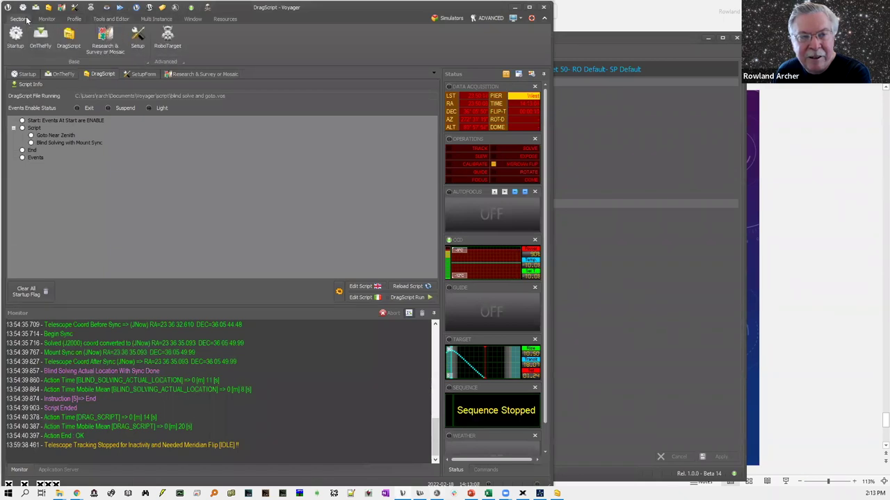
left_click(157, 42)
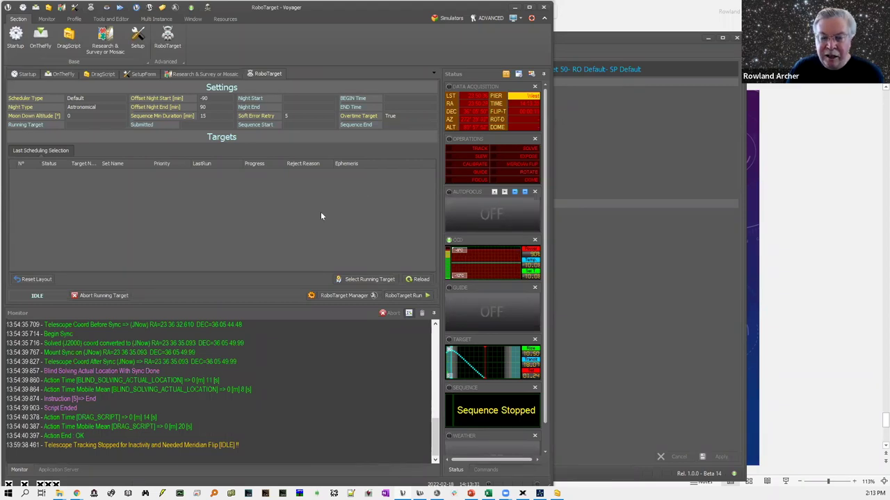
left_click(69, 36)
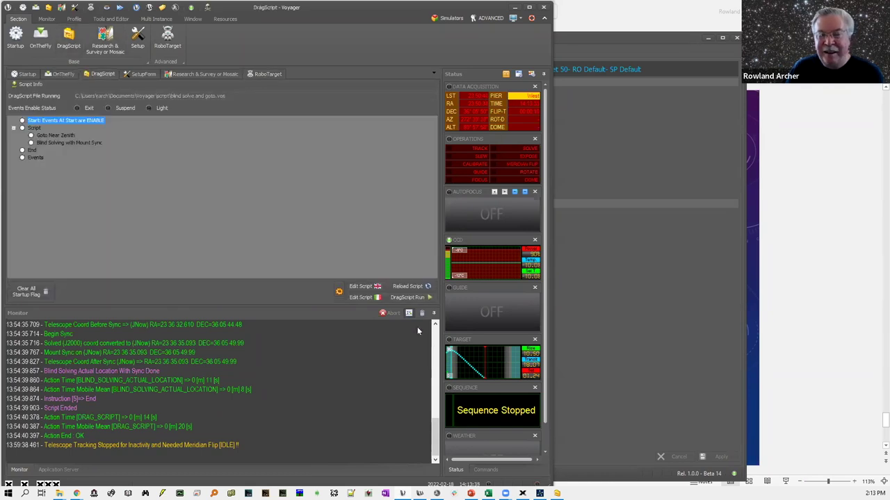